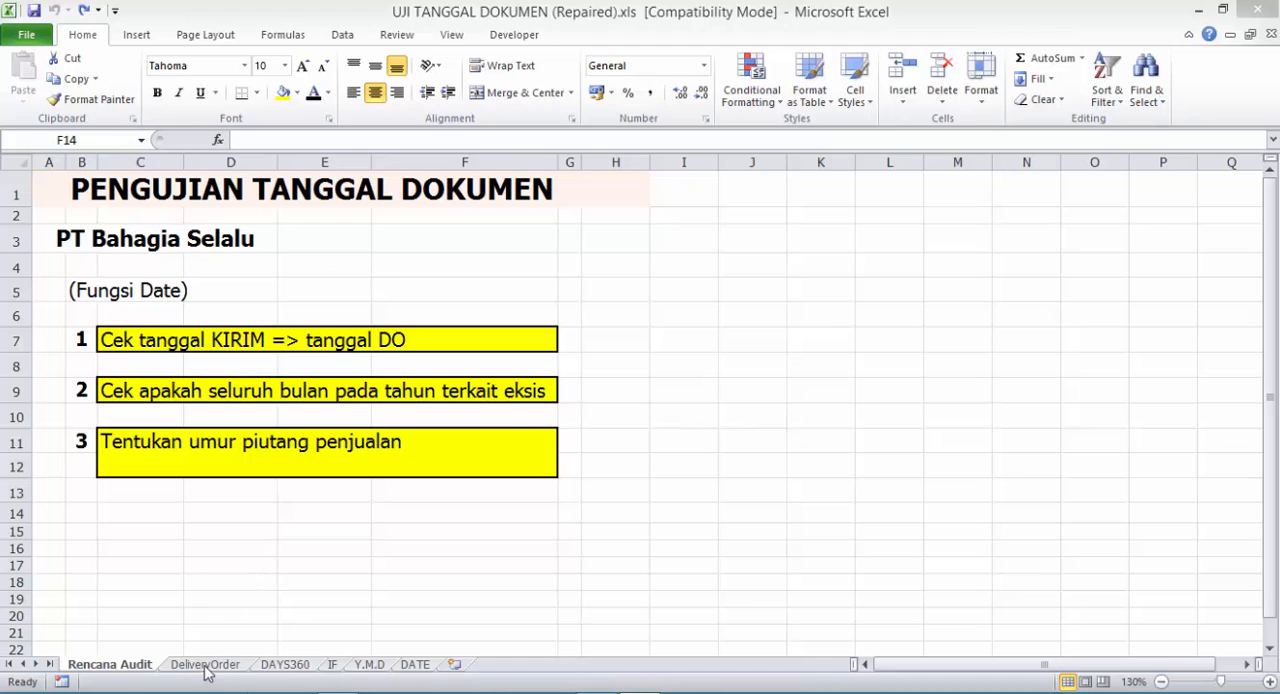
- Review the Tgl DO and Tgl Kirim columns on the DeliveryOrder sheet and the first audit task on the Rencana Audit sheet
left_click(206, 666)
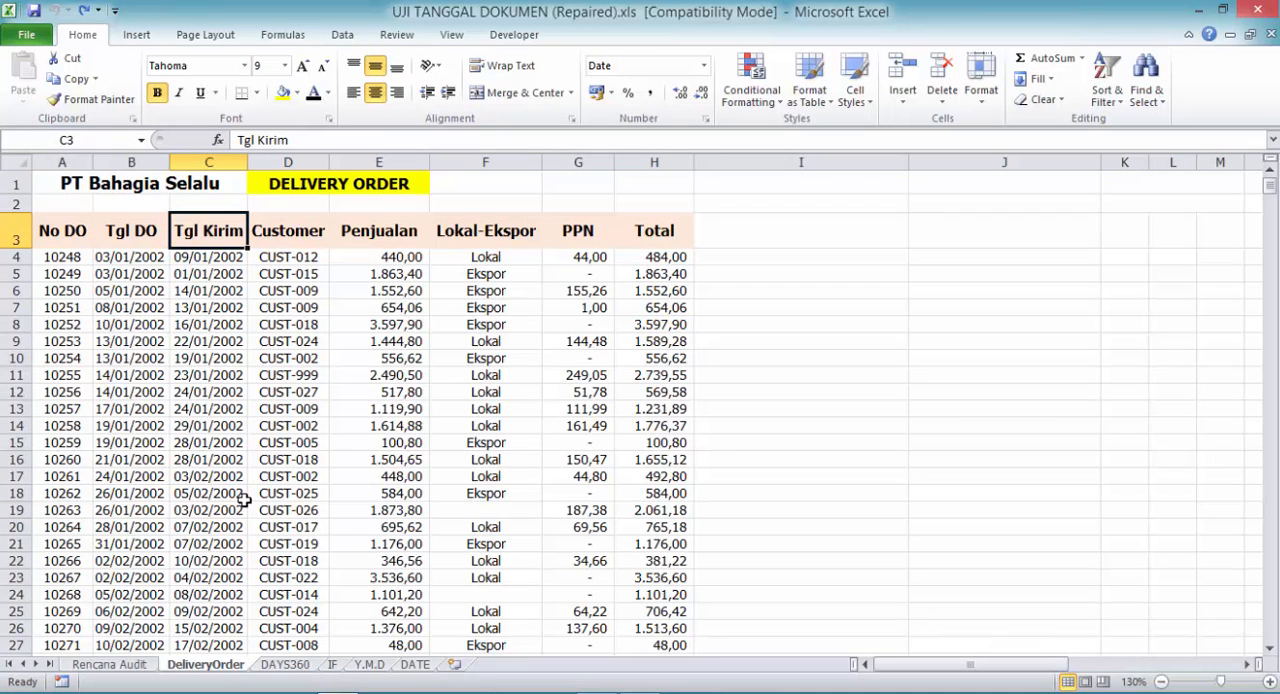
left_click(137, 238)
left_click(212, 236)
left_click(108, 664)
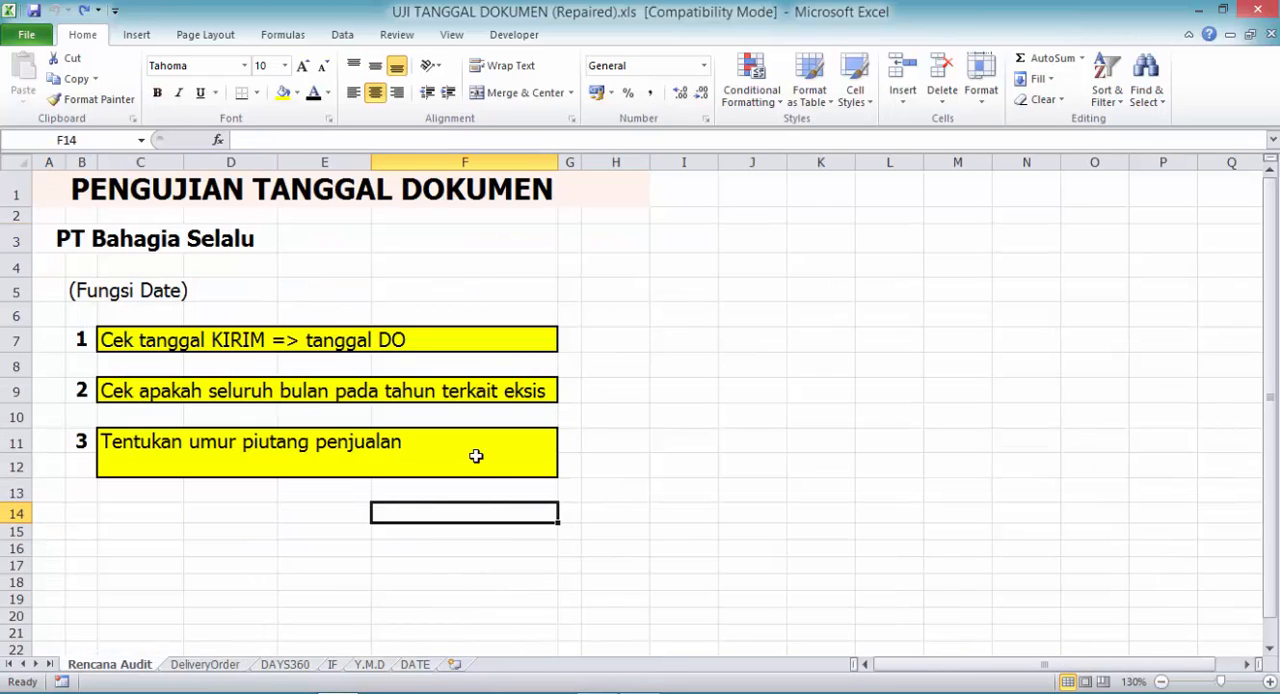
left_click(514, 338)
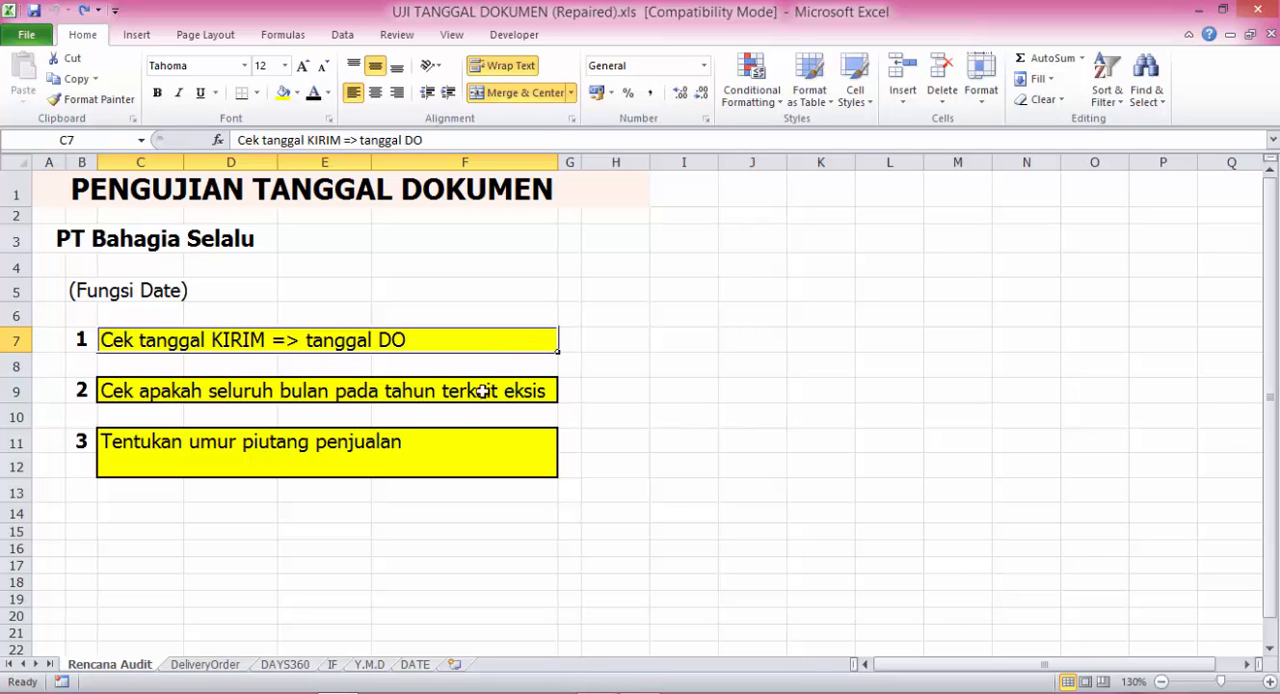
- On the DeliveryOrder sheet, set the font colour of the hidden texts in I3 and I2 to black
left_click(221, 667)
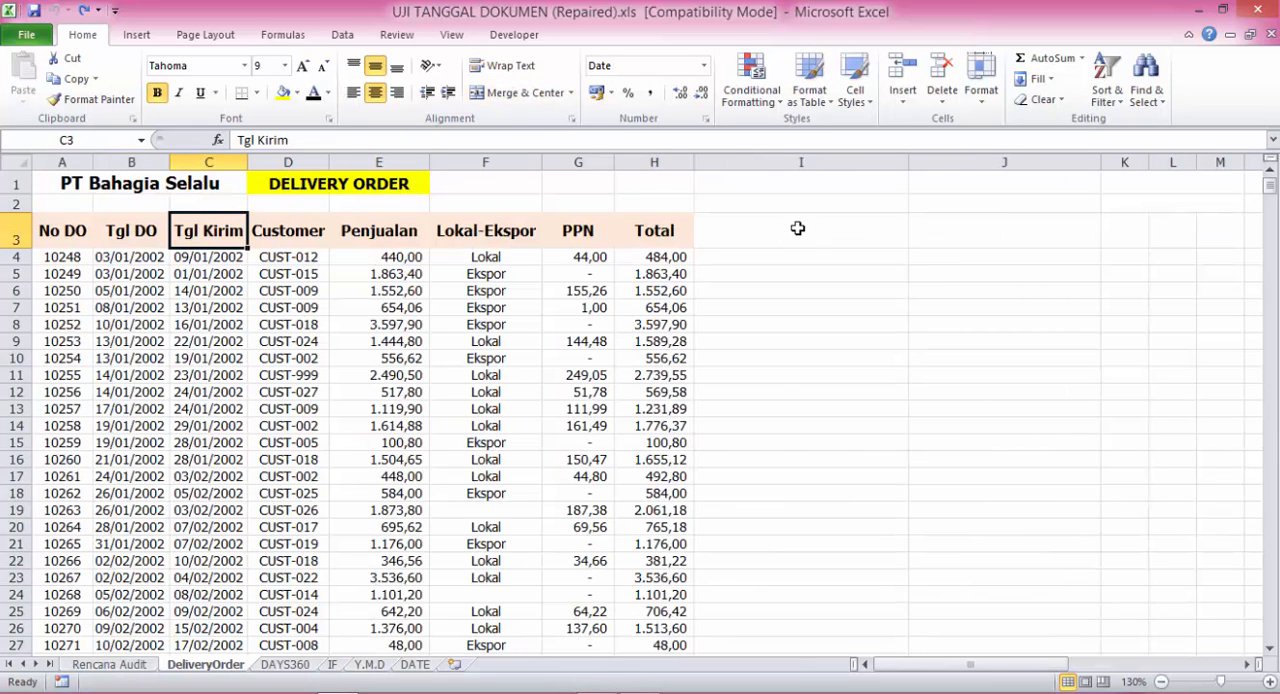
left_click(799, 230)
left_click(313, 92)
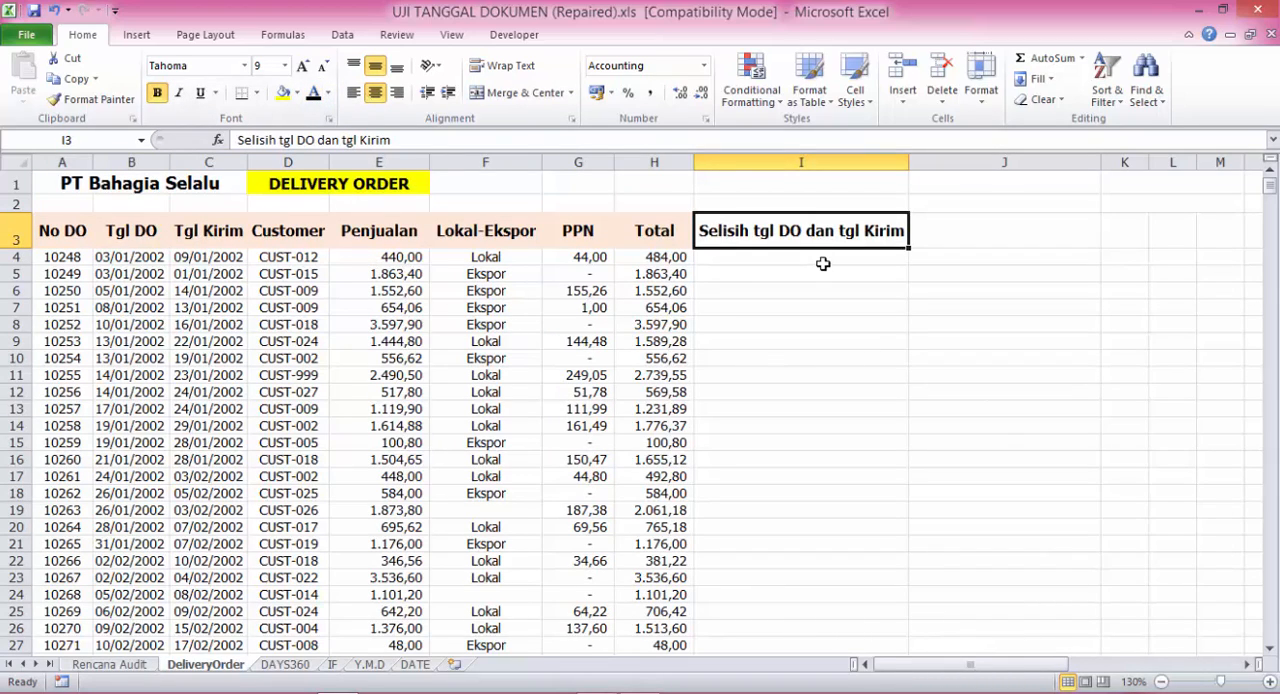
left_click(834, 199)
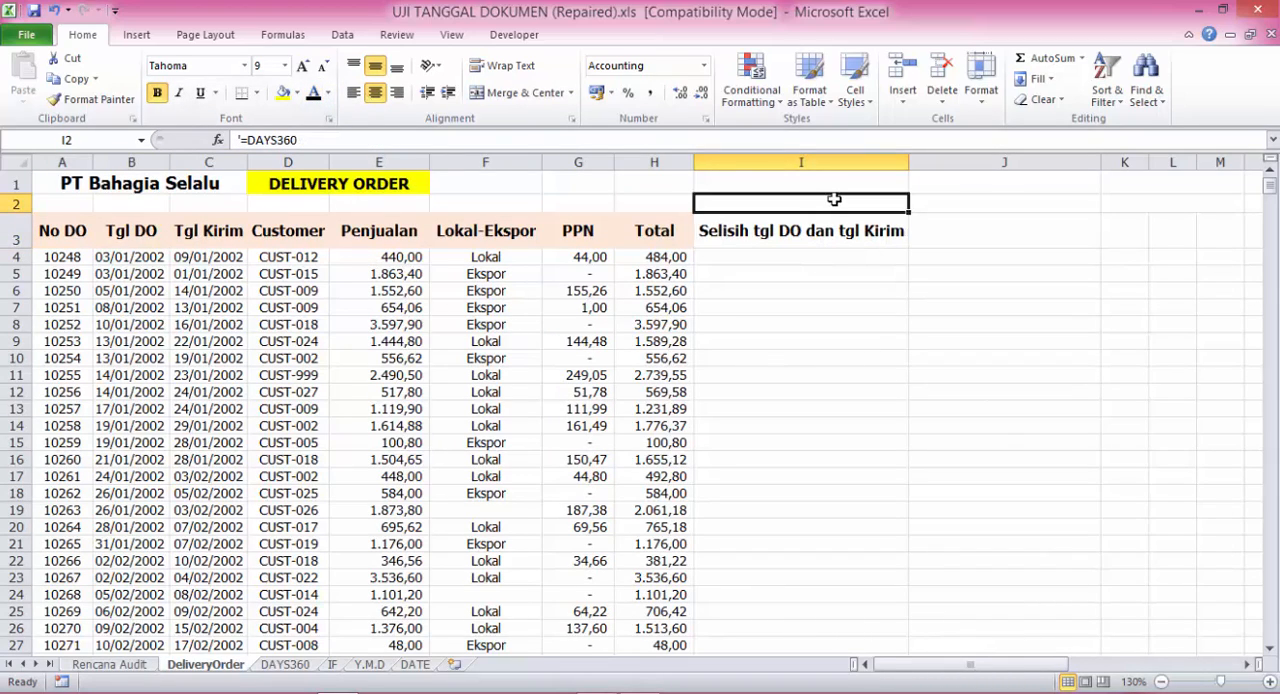
left_click(313, 92)
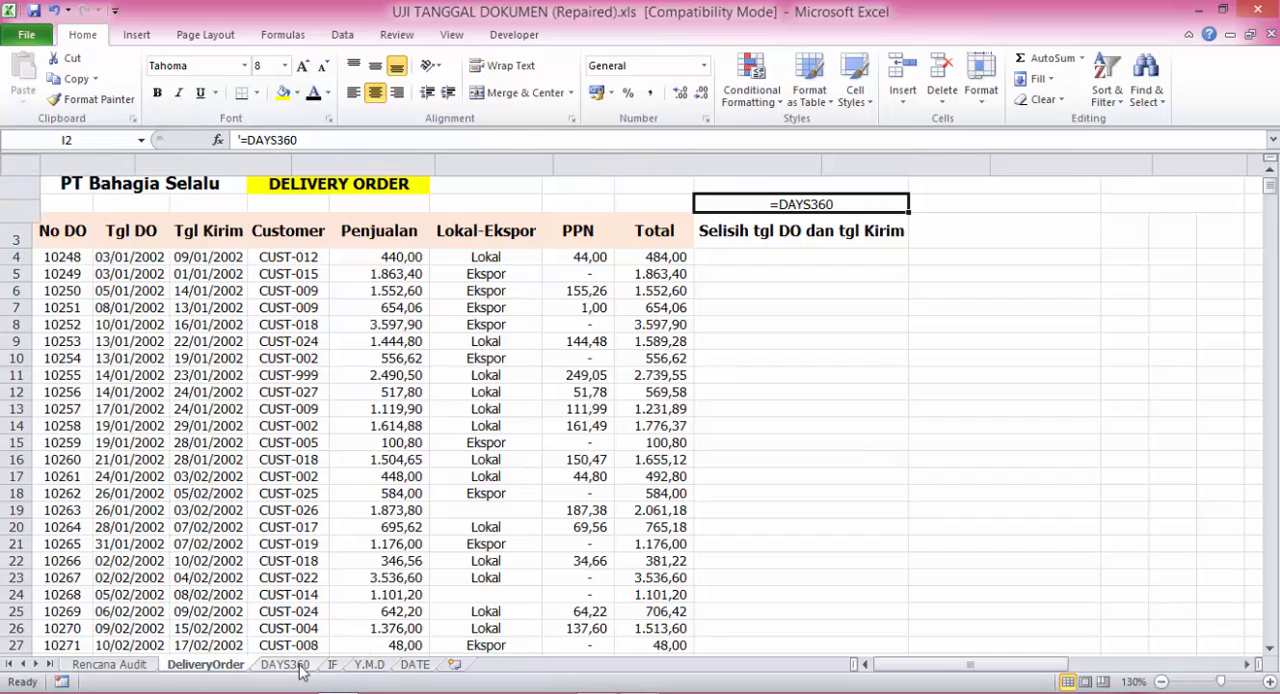
- Following the syntax on the DAYS360 sheet, enter =DAYS360(B4;C4;FALSE) in I4 of DeliveryOrder and fill it down the column
left_click(299, 665)
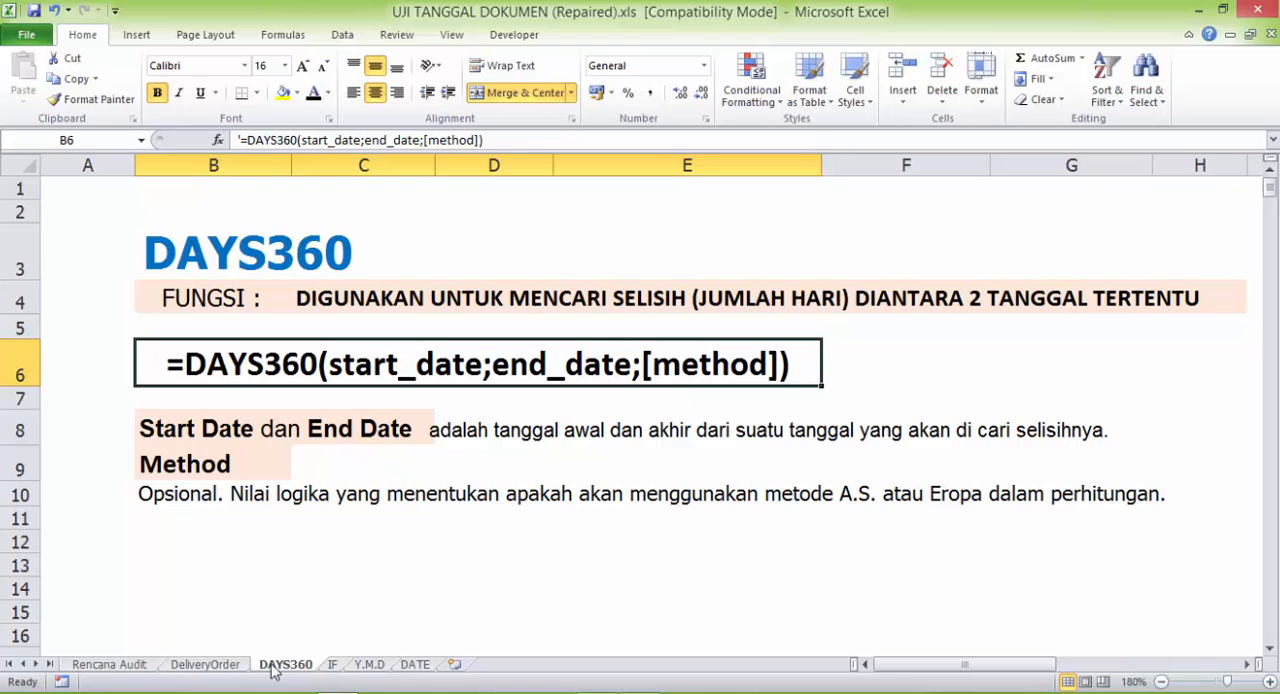
left_click(230, 666)
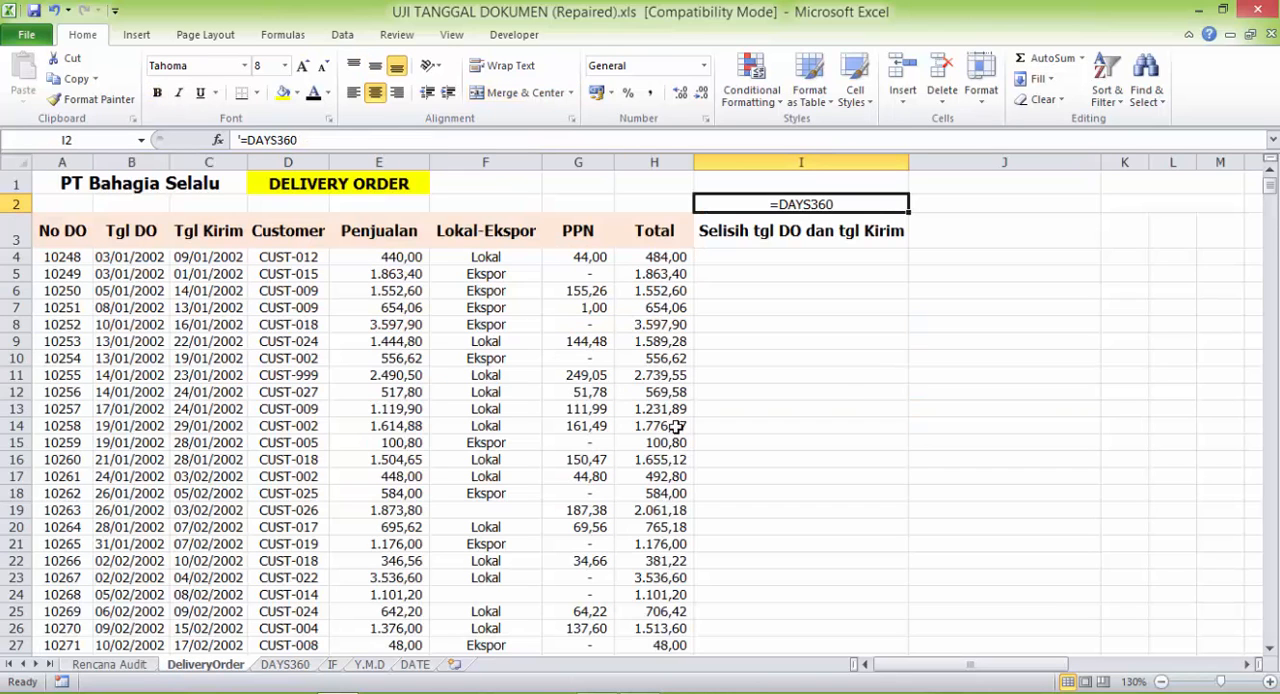
left_click(834, 257)
type("=")
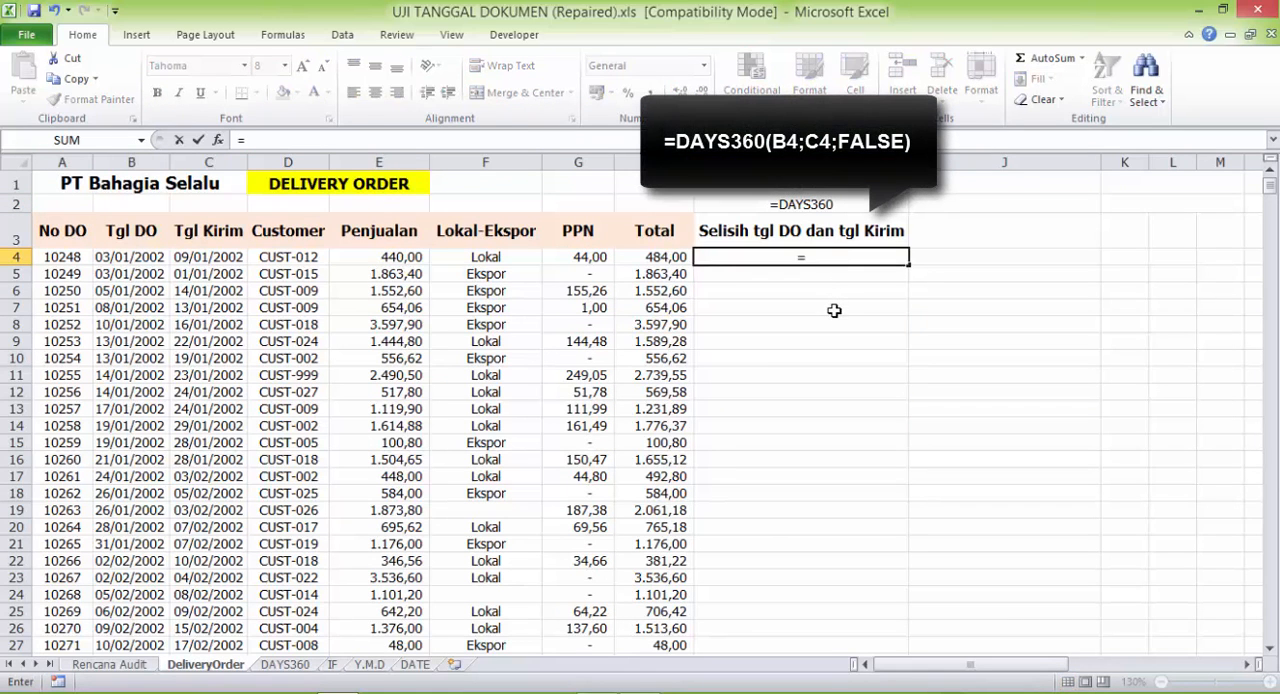
type("DAYS360(")
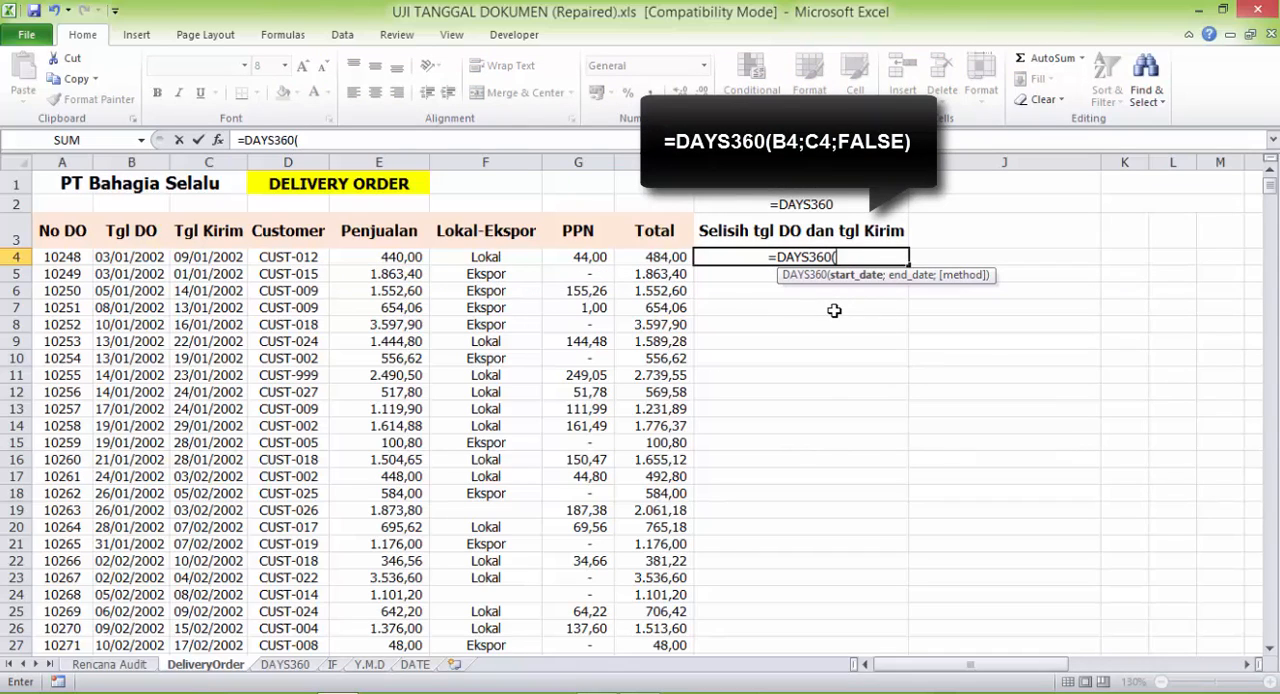
left_click(147, 256)
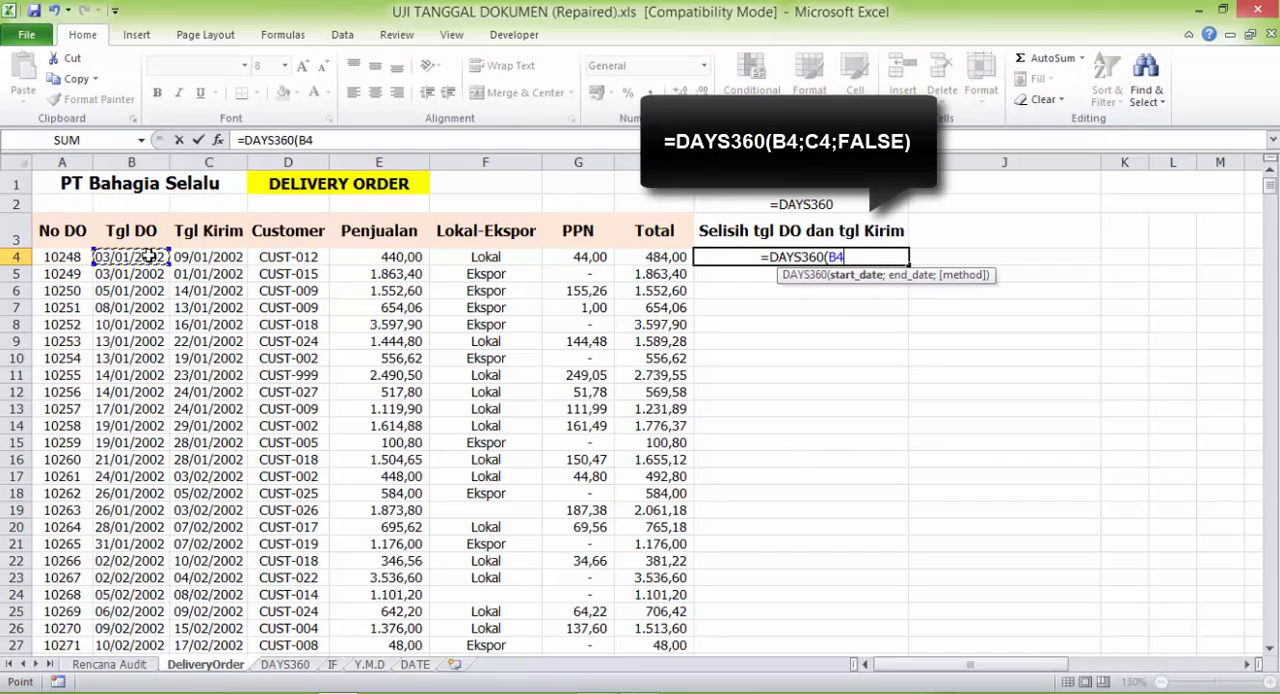
type(";")
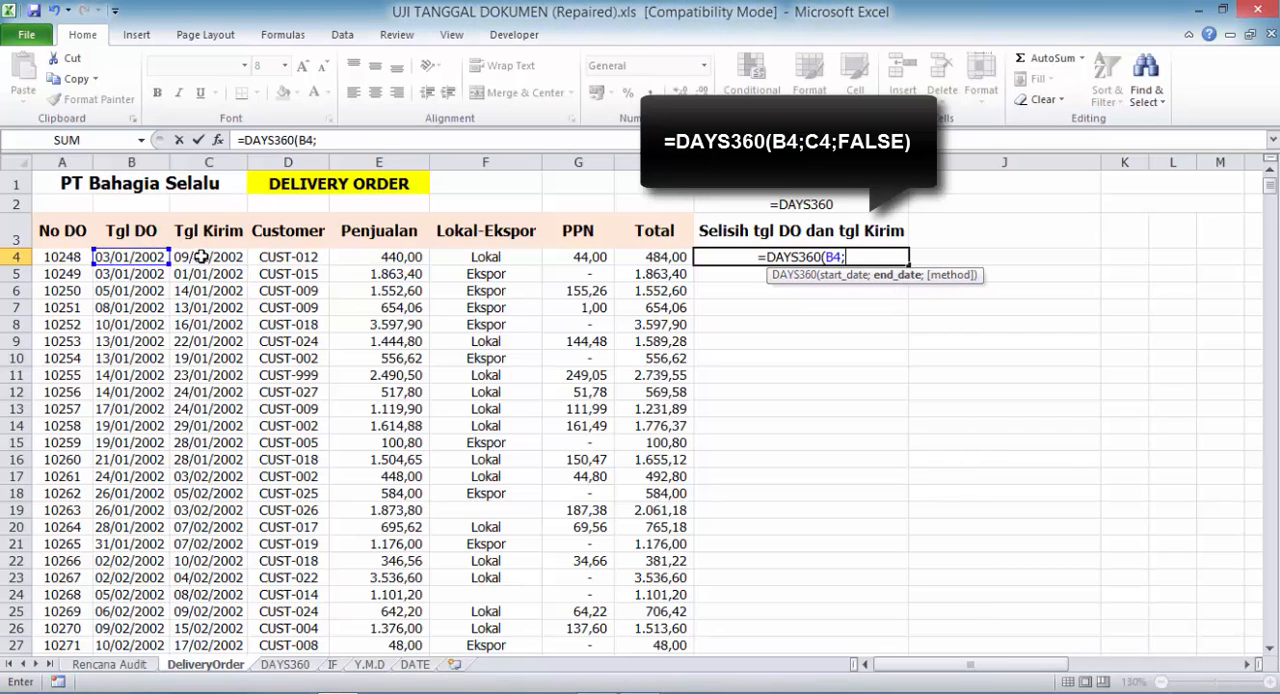
left_click(201, 256)
type(";")
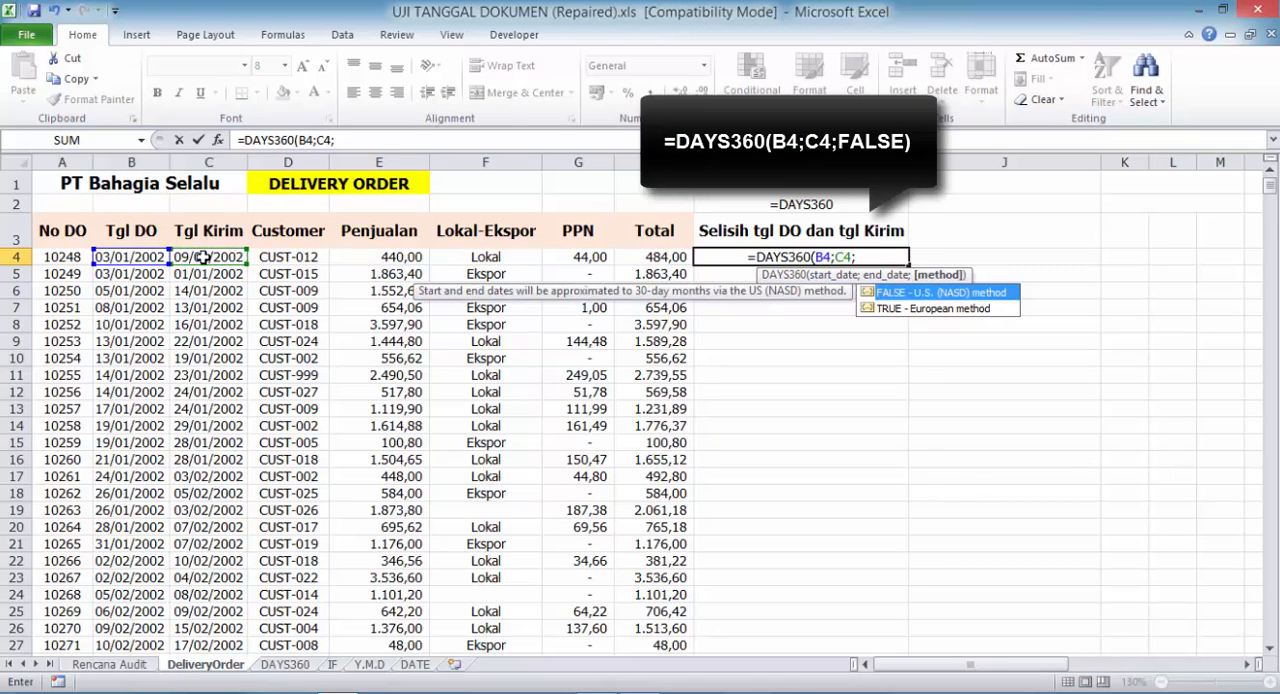
type("FALSE)")
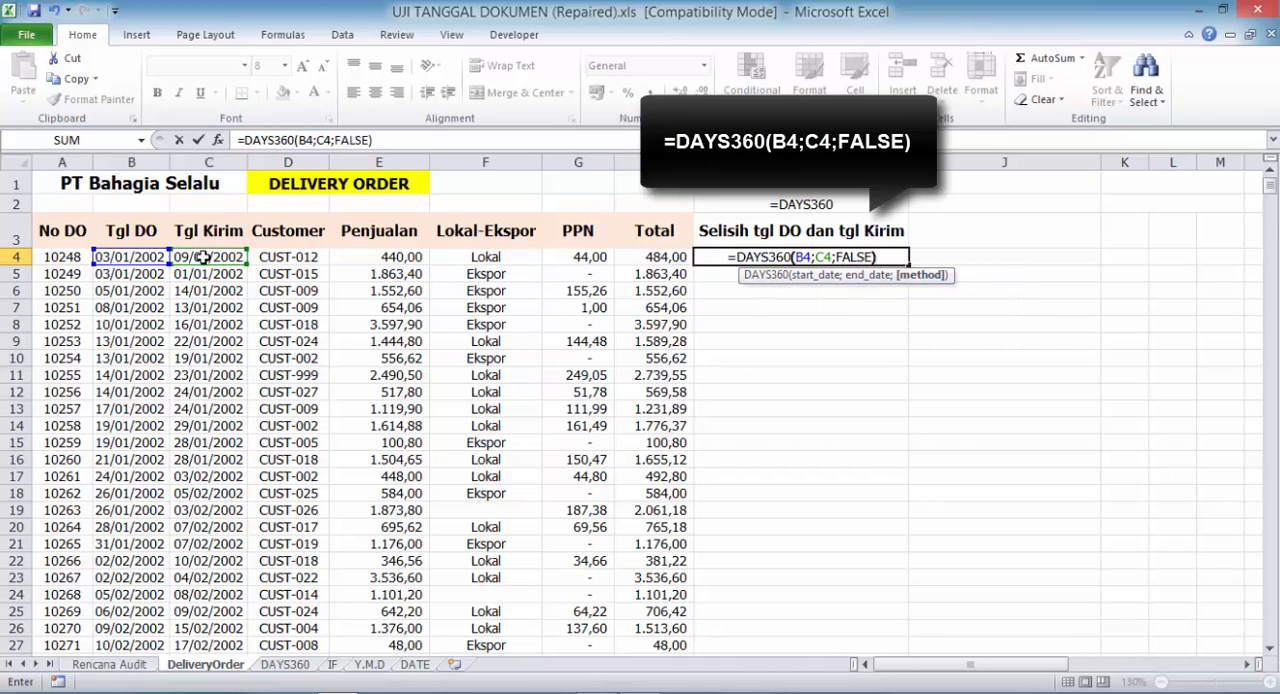
key("Return")
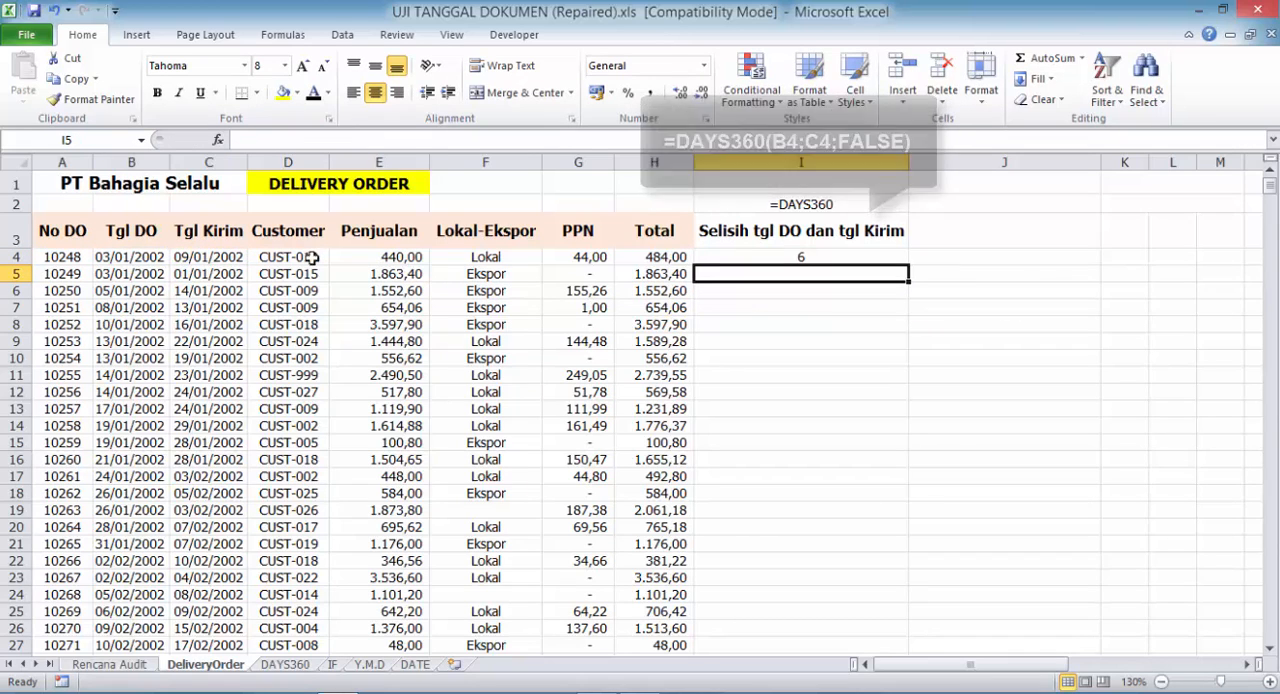
left_click(899, 258)
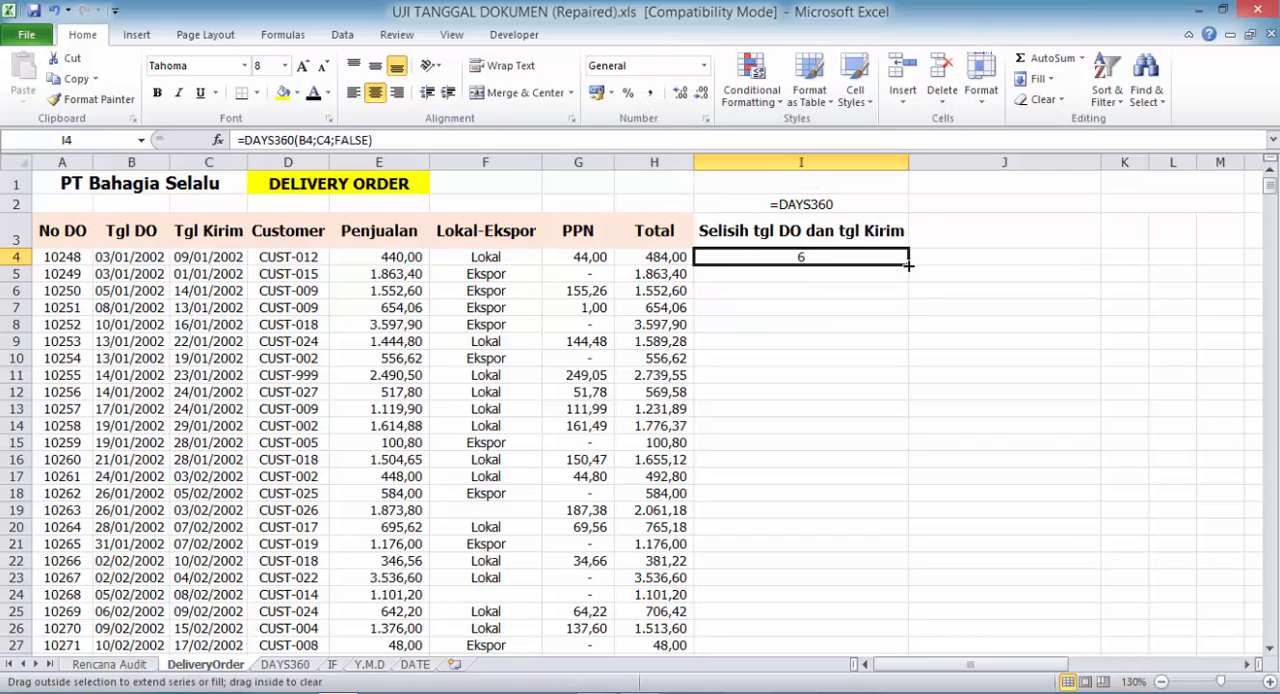
double_click(908, 264)
- Set the font colour of the hidden texts in J3 and J2 to black
left_click(958, 226)
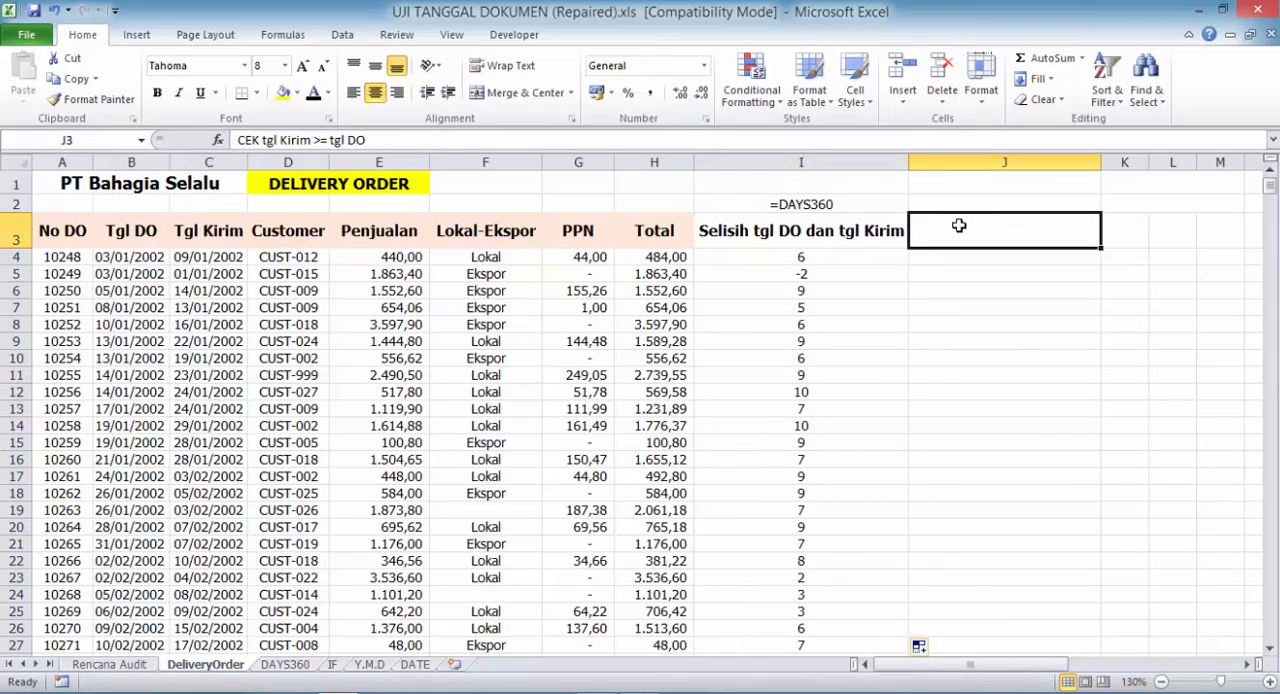
left_click(312, 94)
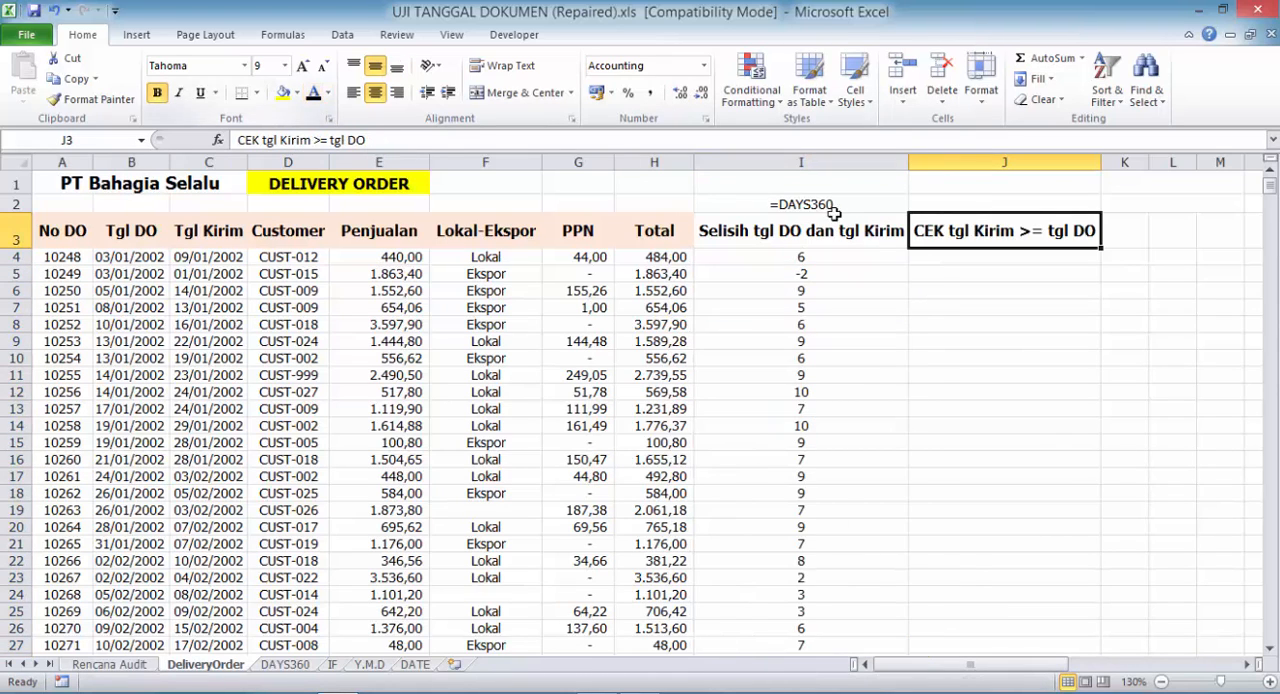
left_click(1024, 203)
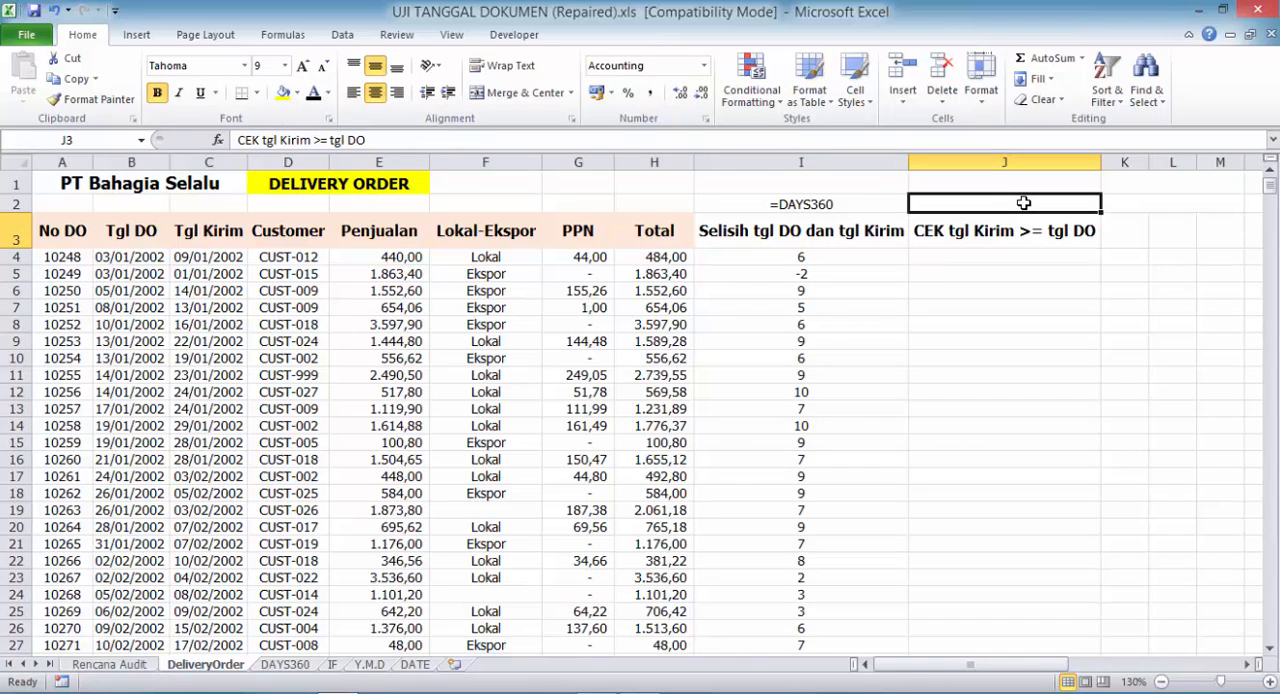
left_click(312, 94)
- Following the syntax on the IF sheet, enter =IF(I4>=0;TRUE;FALSE) in J4 of the DeliveryOrder sheet
left_click(334, 666)
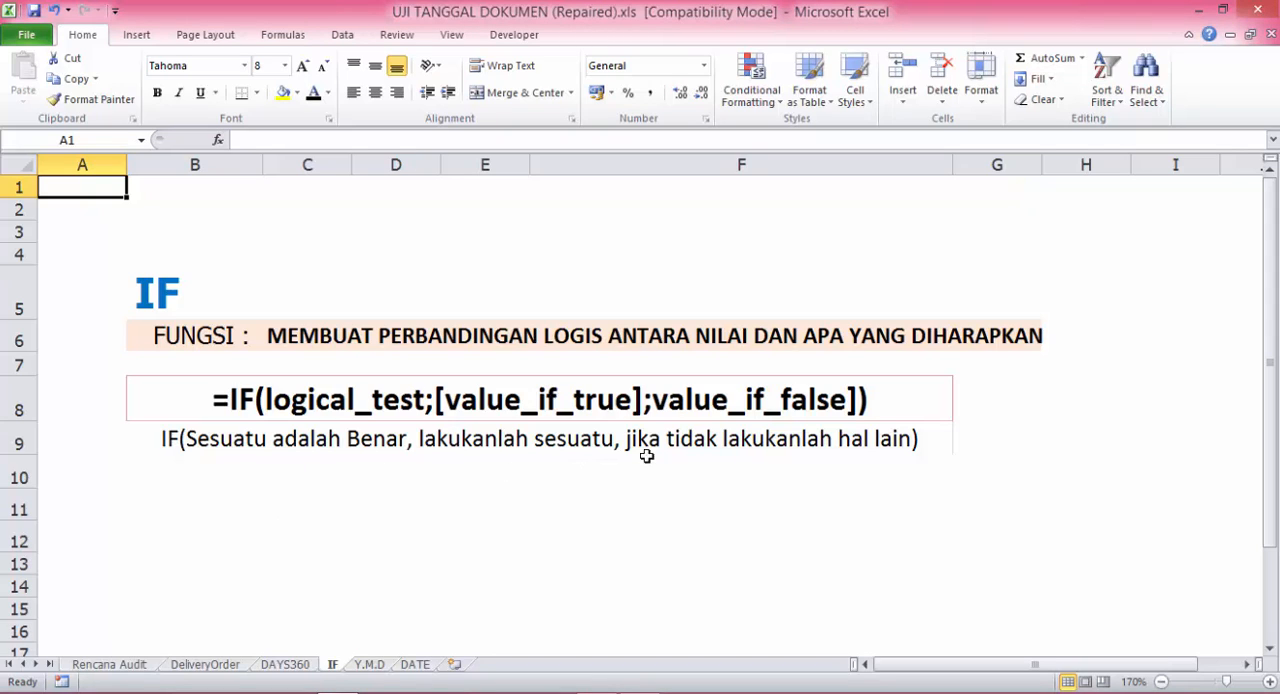
left_click(225, 668)
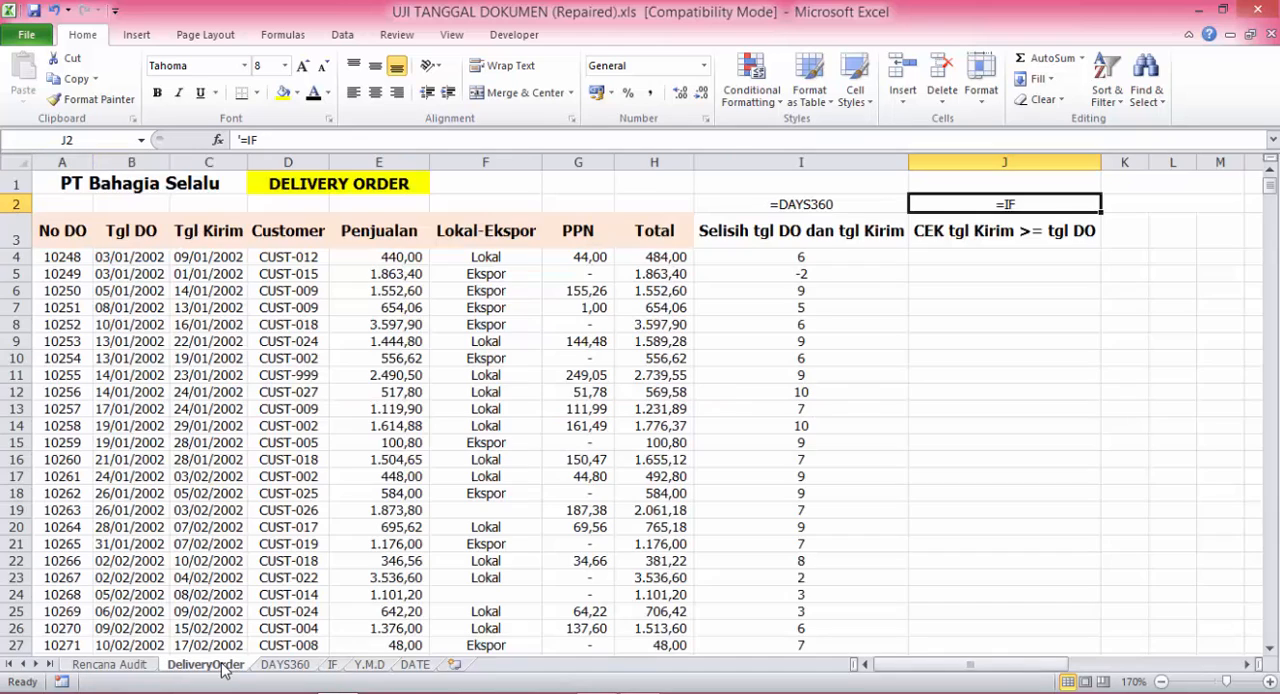
left_click(984, 258)
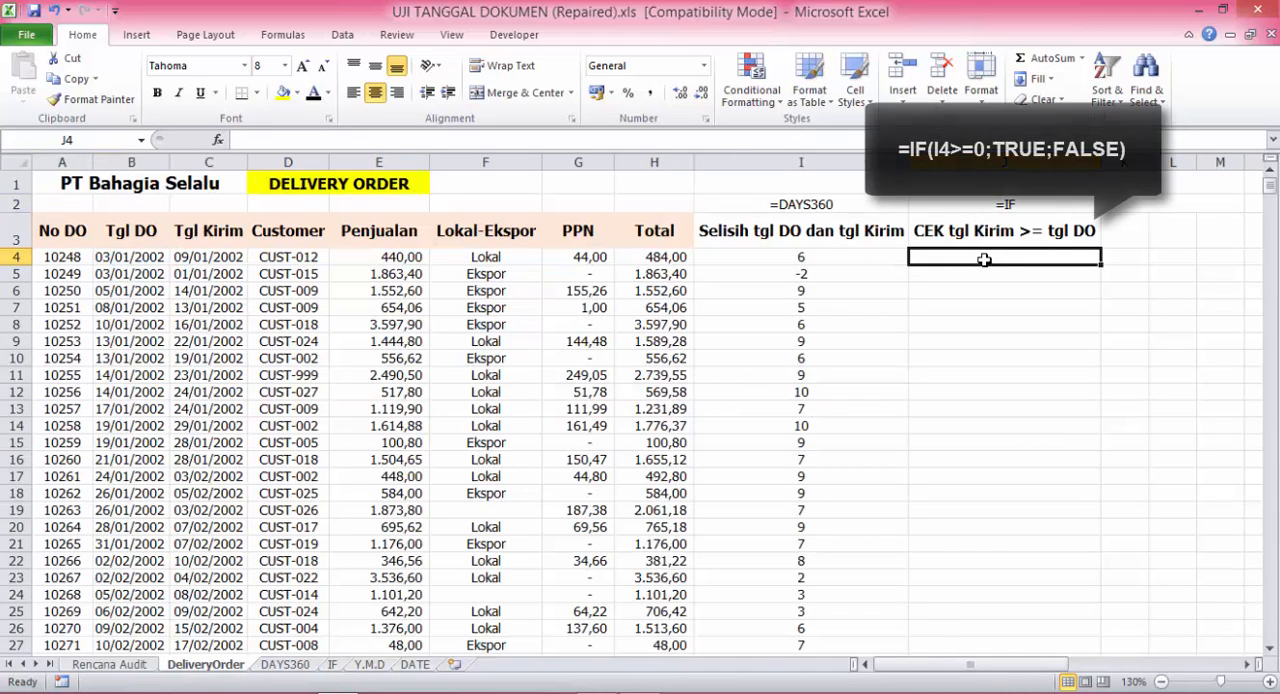
type("=IF(")
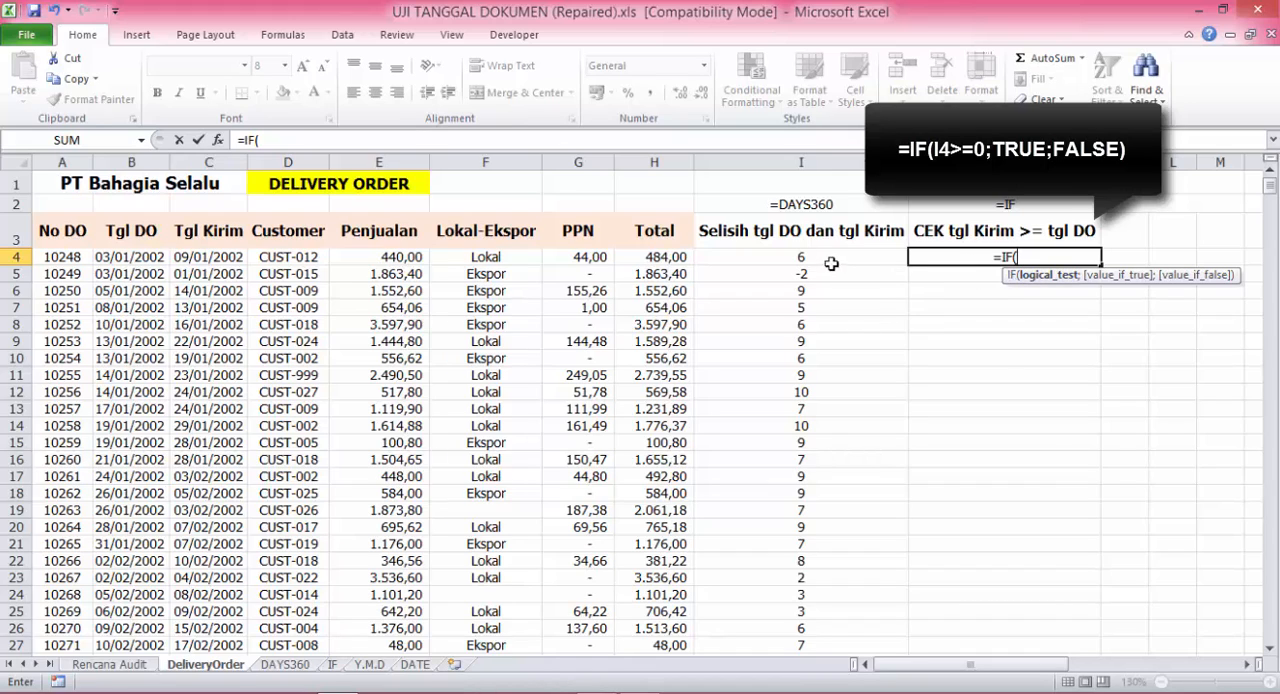
left_click(799, 262)
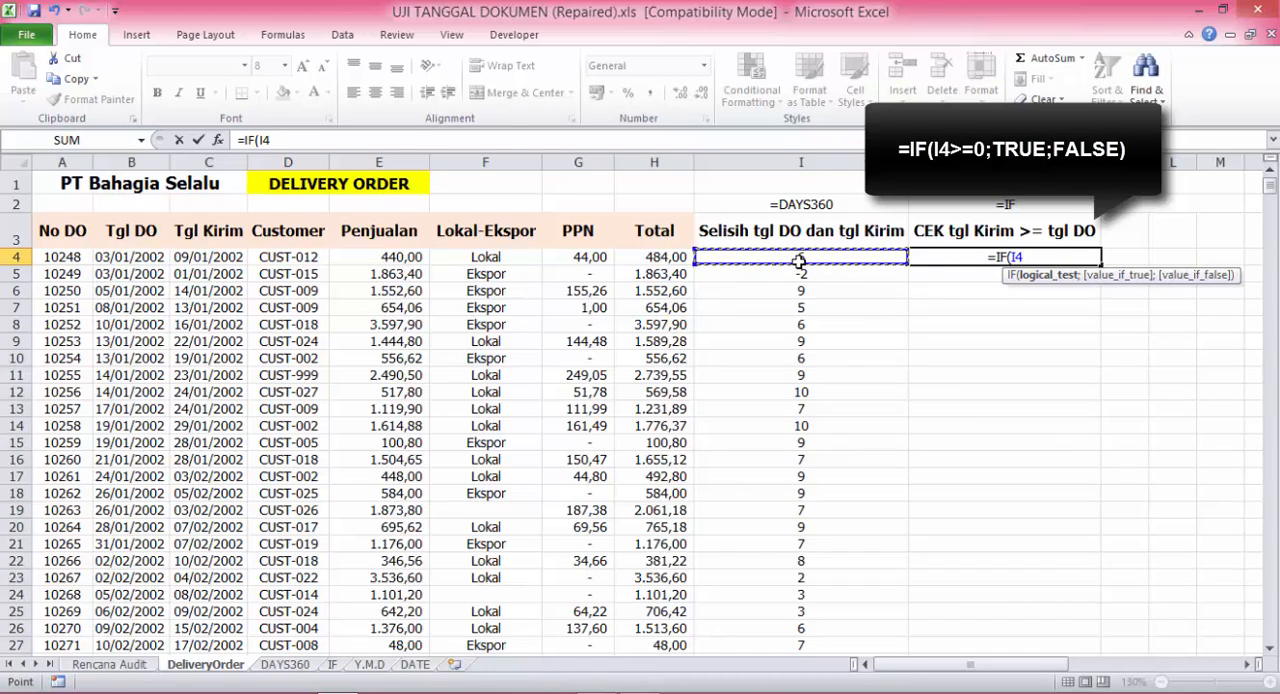
type(">=")
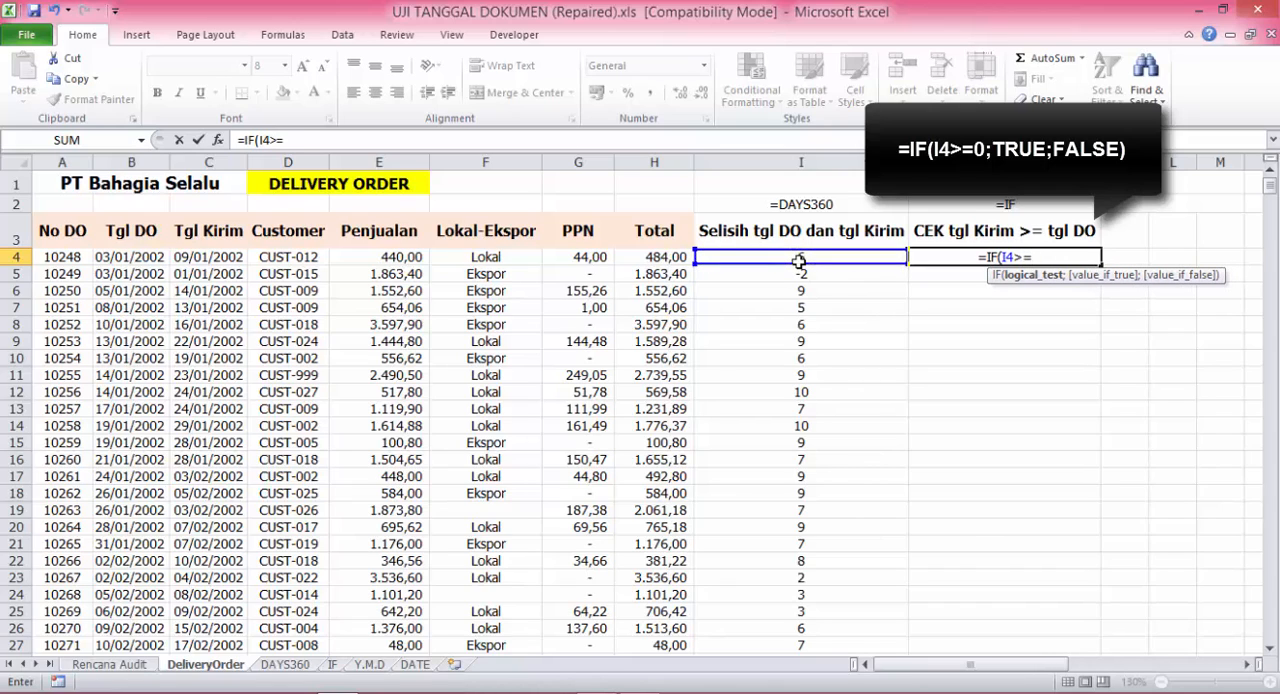
type("0;")
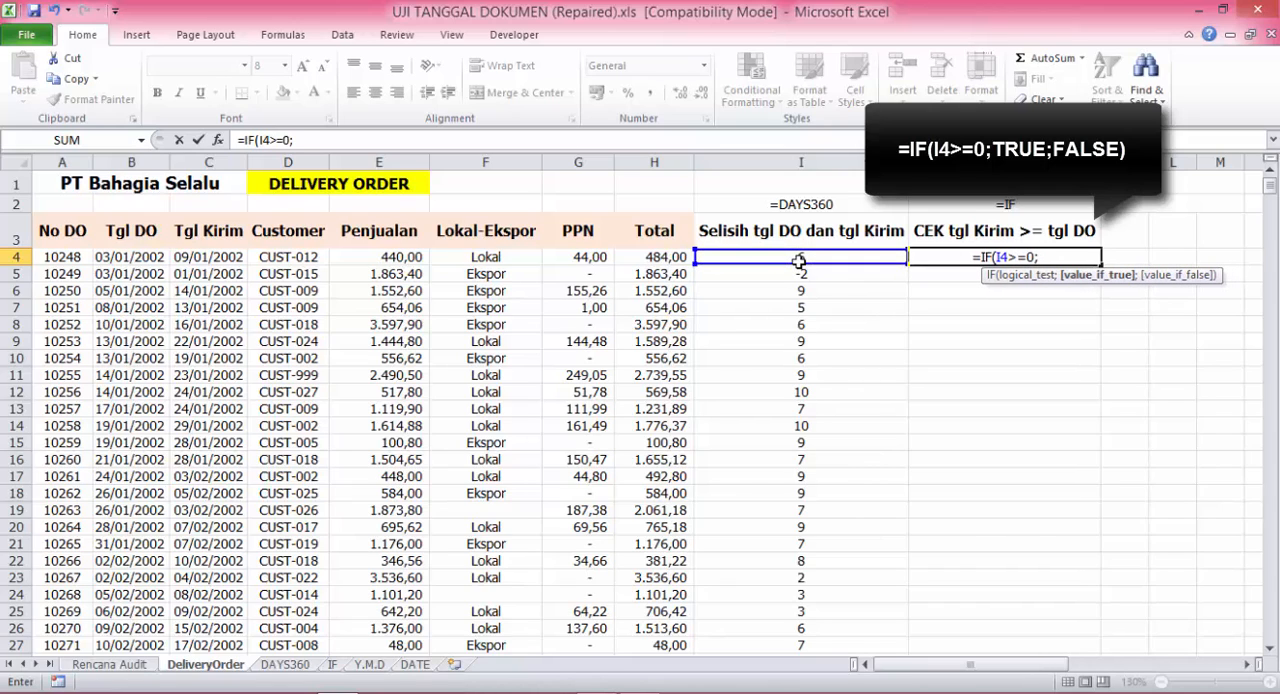
type("TR")
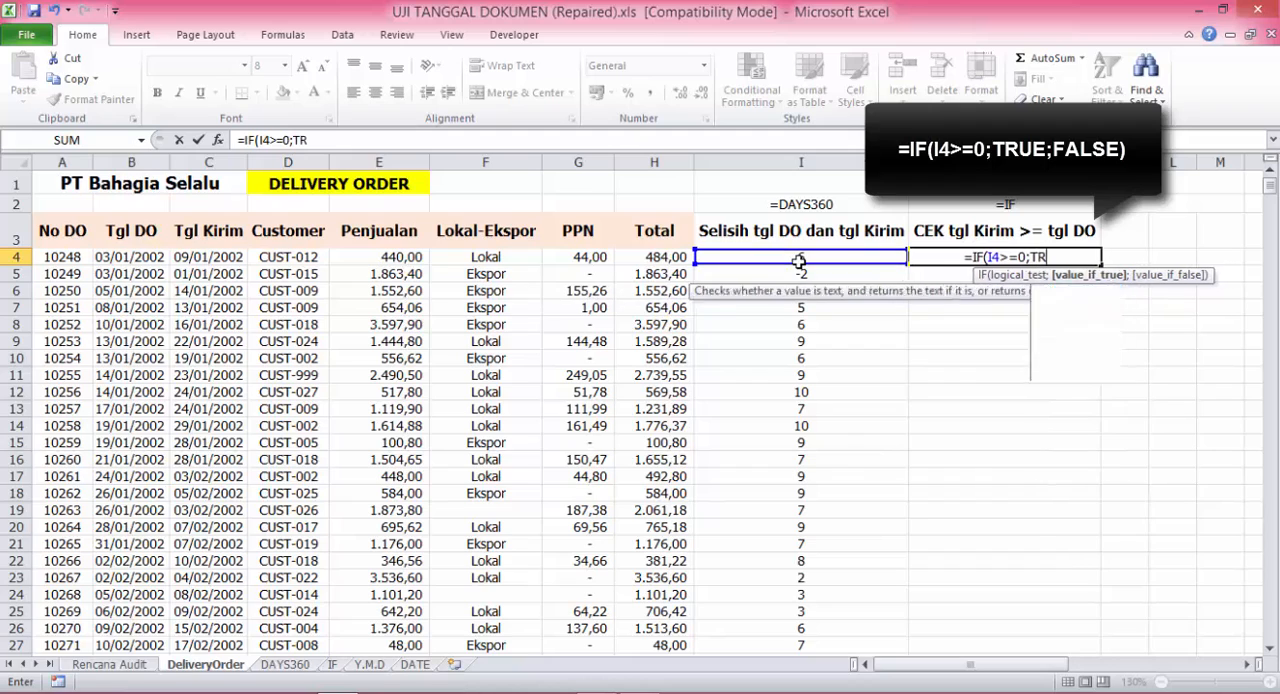
type("UE;")
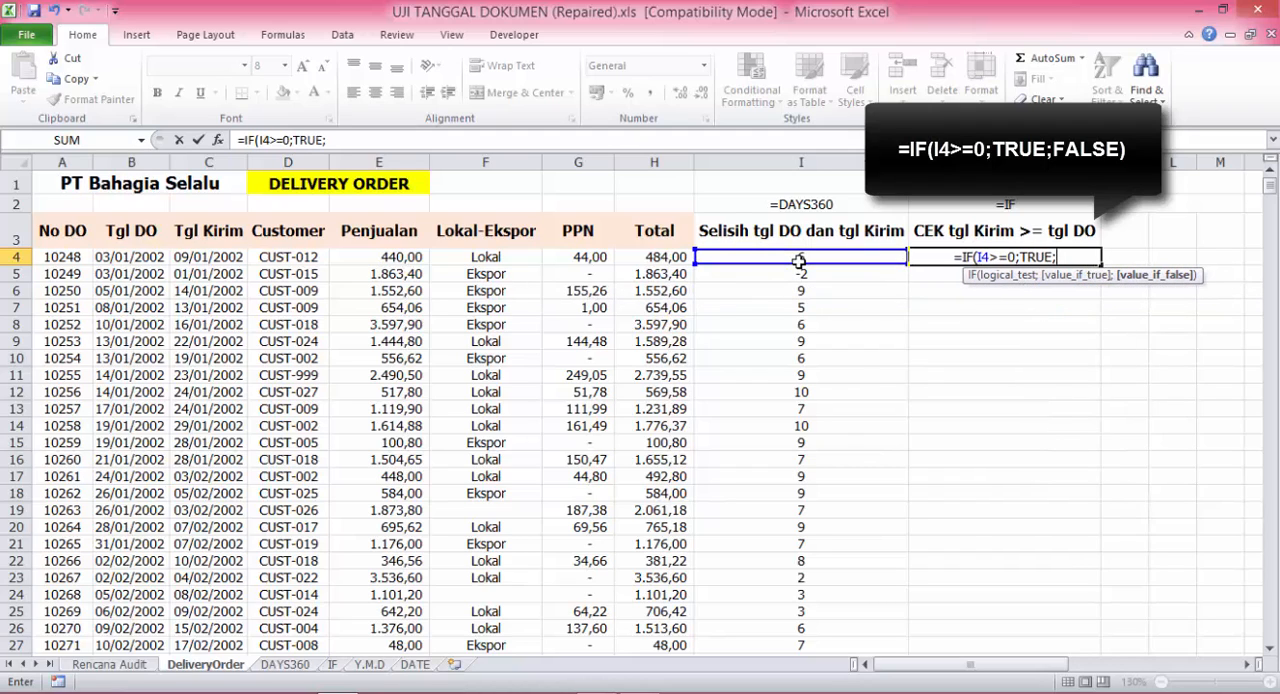
type("FALSE)")
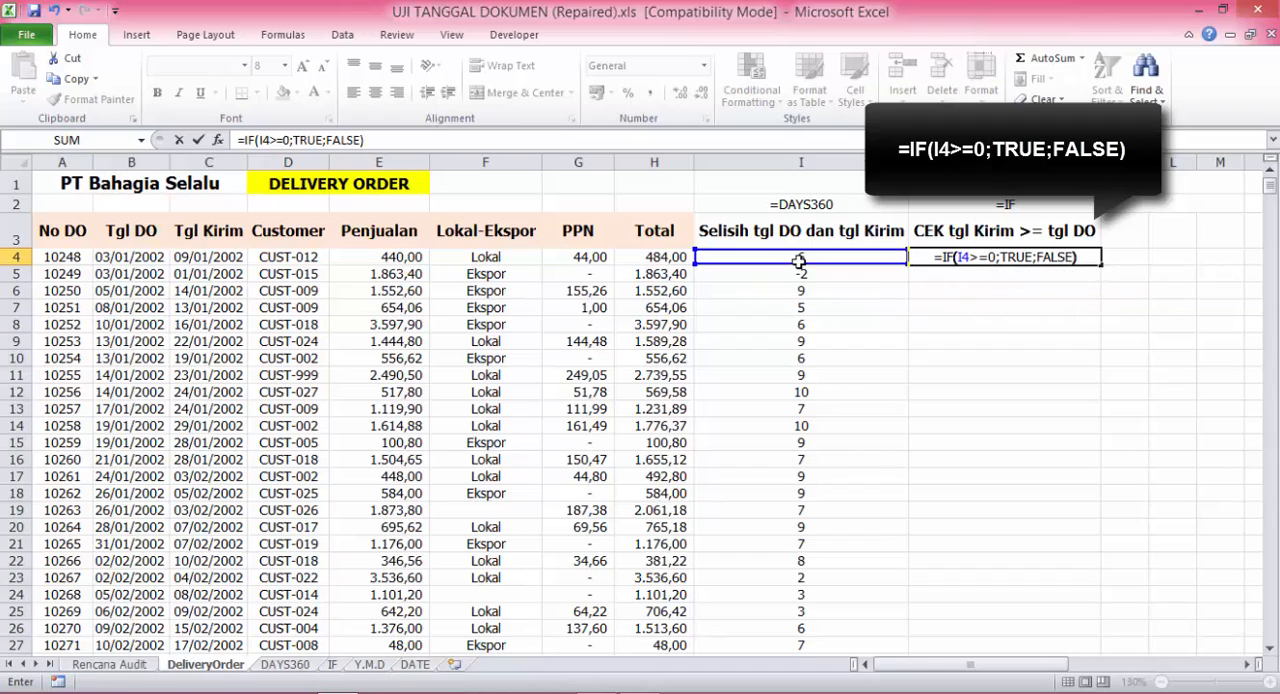
key("Return")
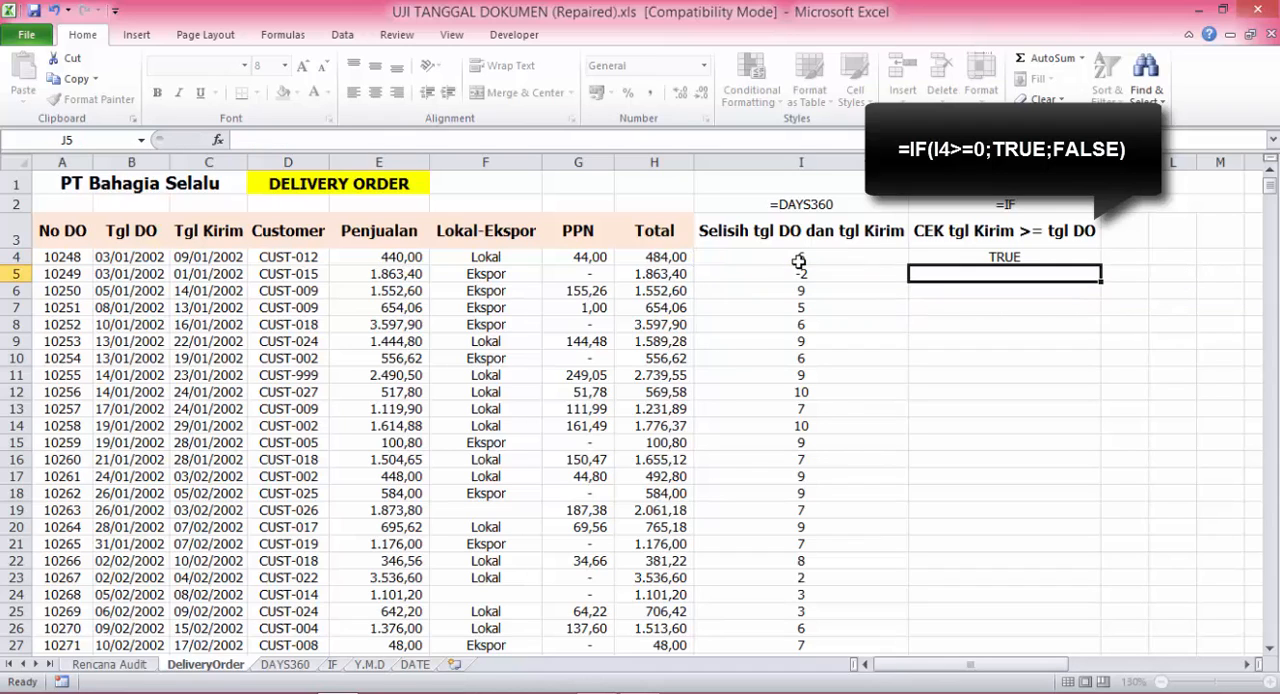
- Fill the IF formula from J4 down the column and inspect the results in the first rows
left_click(1057, 243)
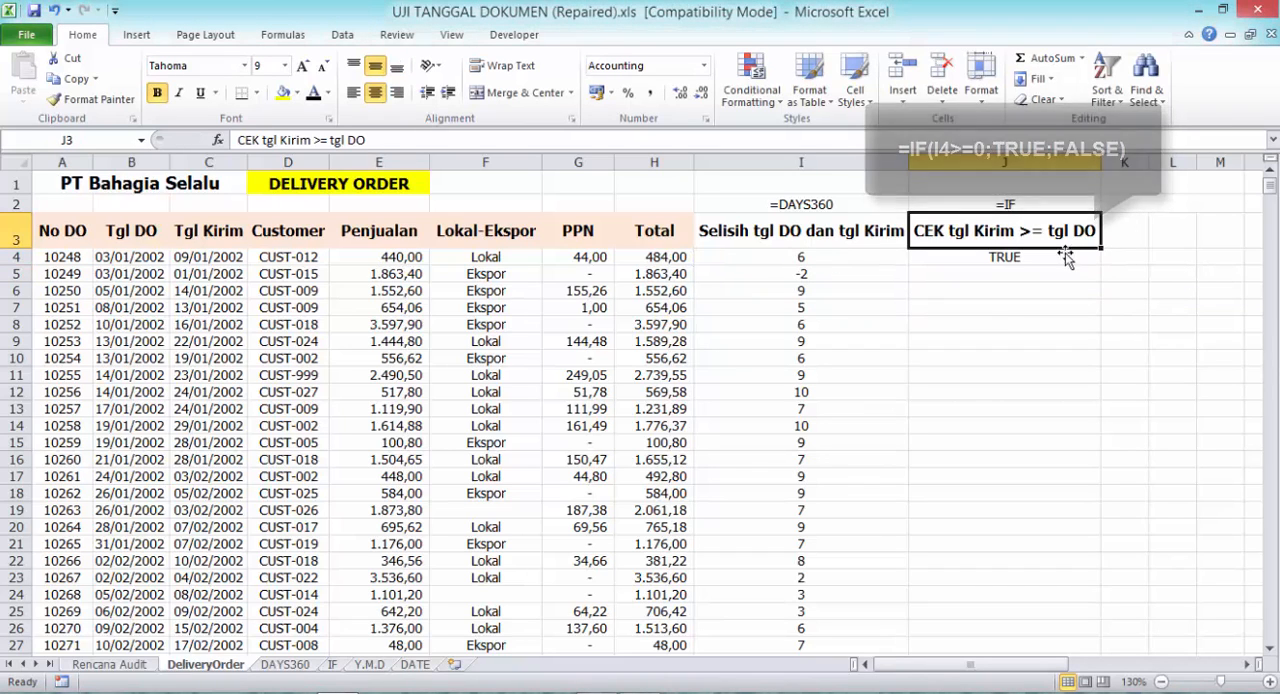
left_click(1062, 257)
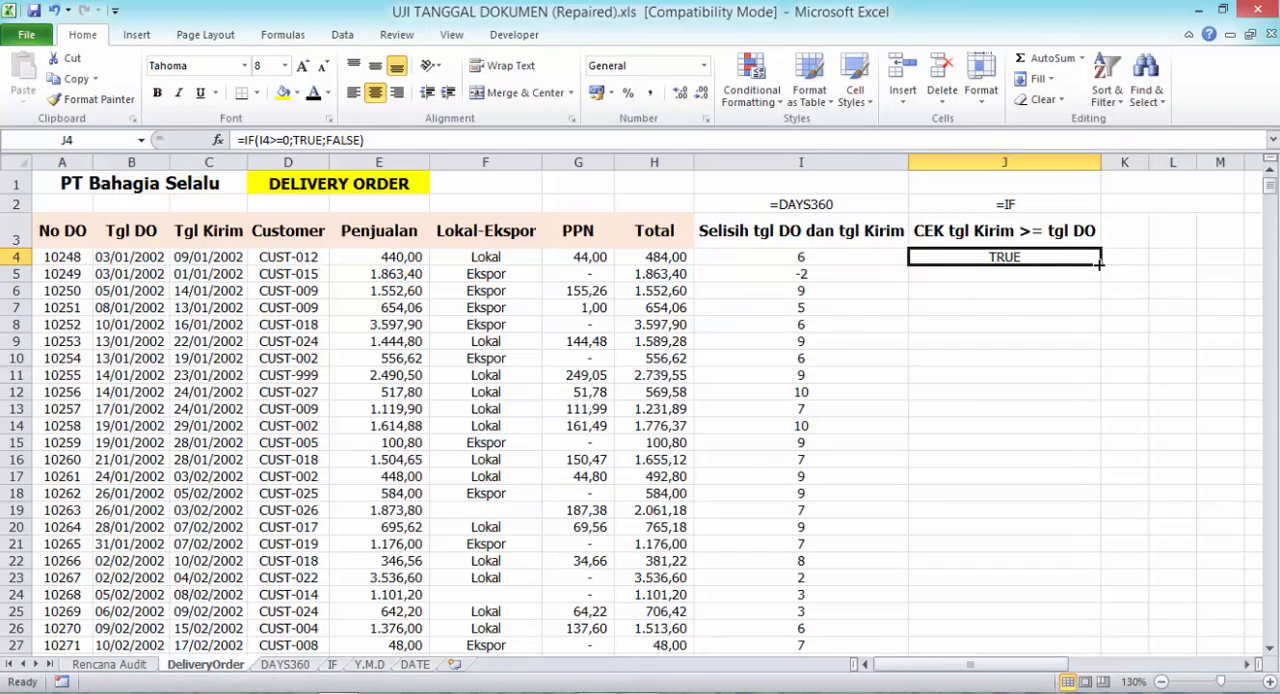
double_click(1096, 260)
left_click(1068, 320)
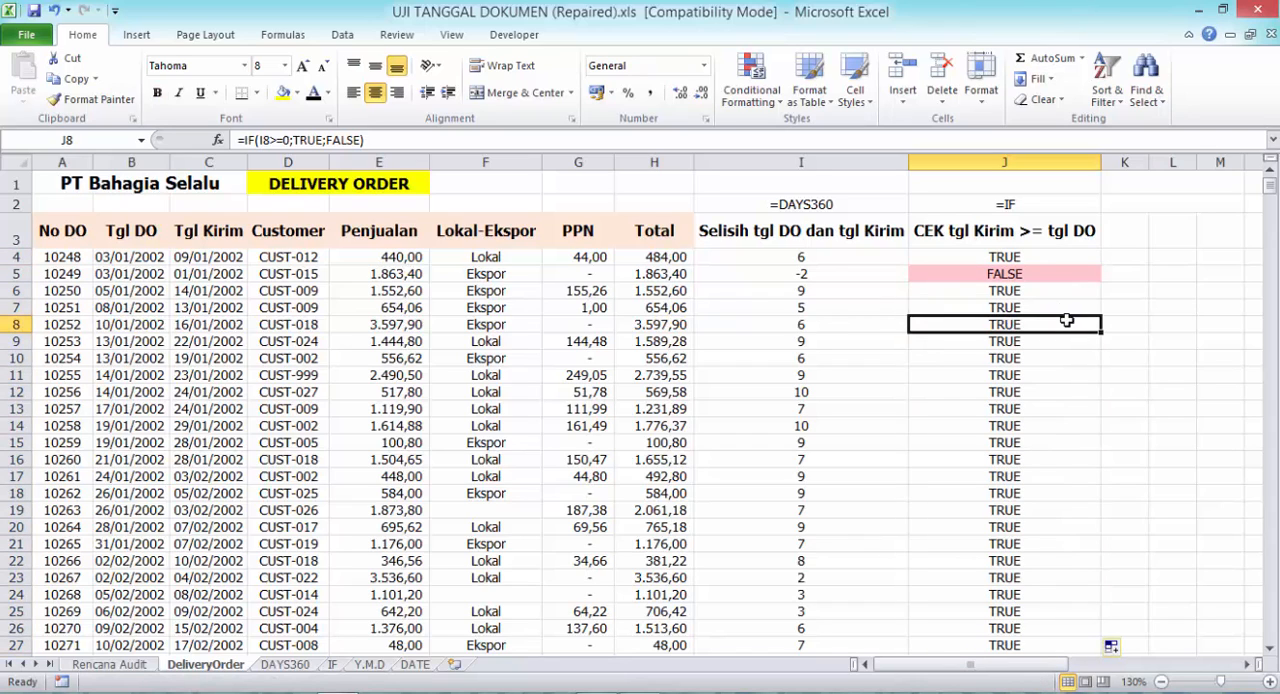
left_click(1050, 257)
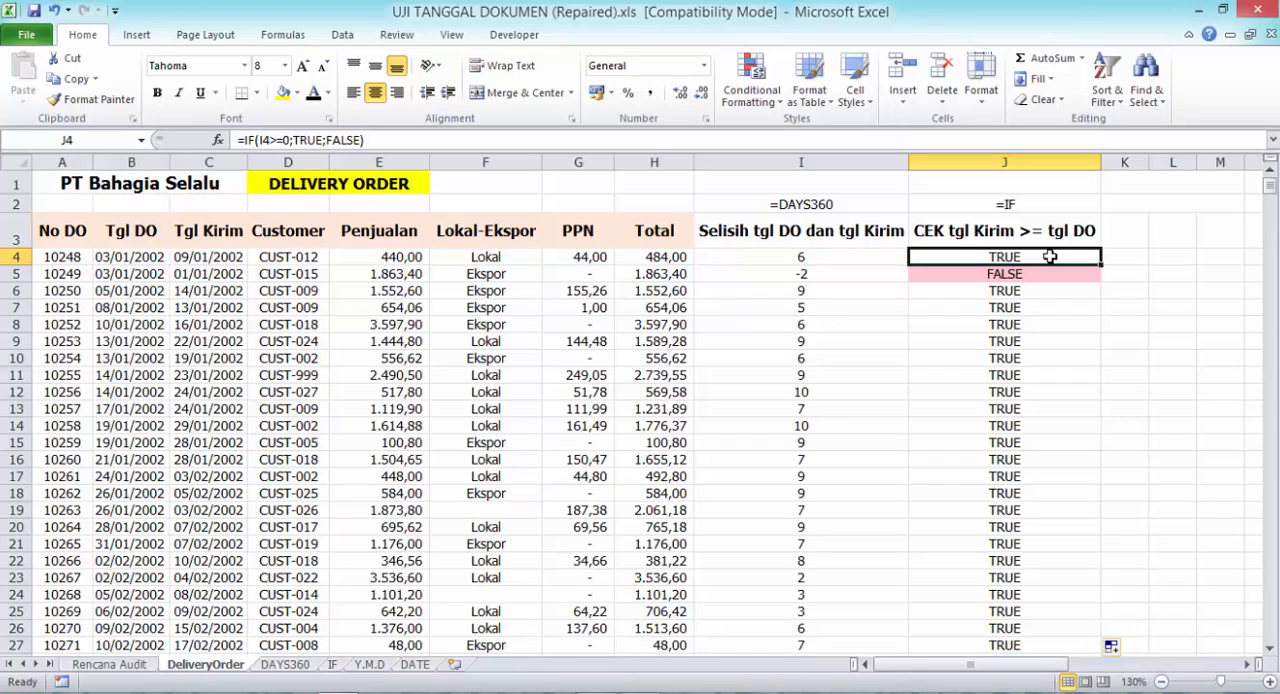
- Inspect the date check in J5 of DeliveryOrder, and read the second audit test in C9 of the Rencana Audit sheet
left_click(1047, 276)
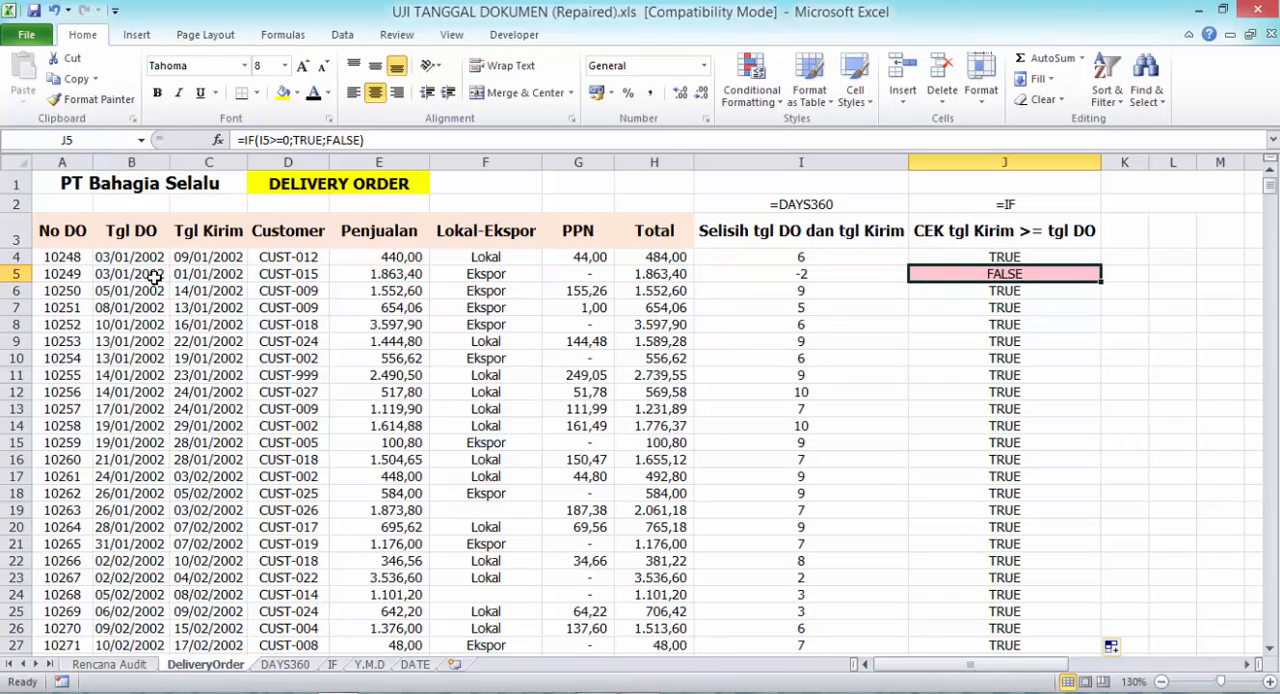
left_click(145, 666)
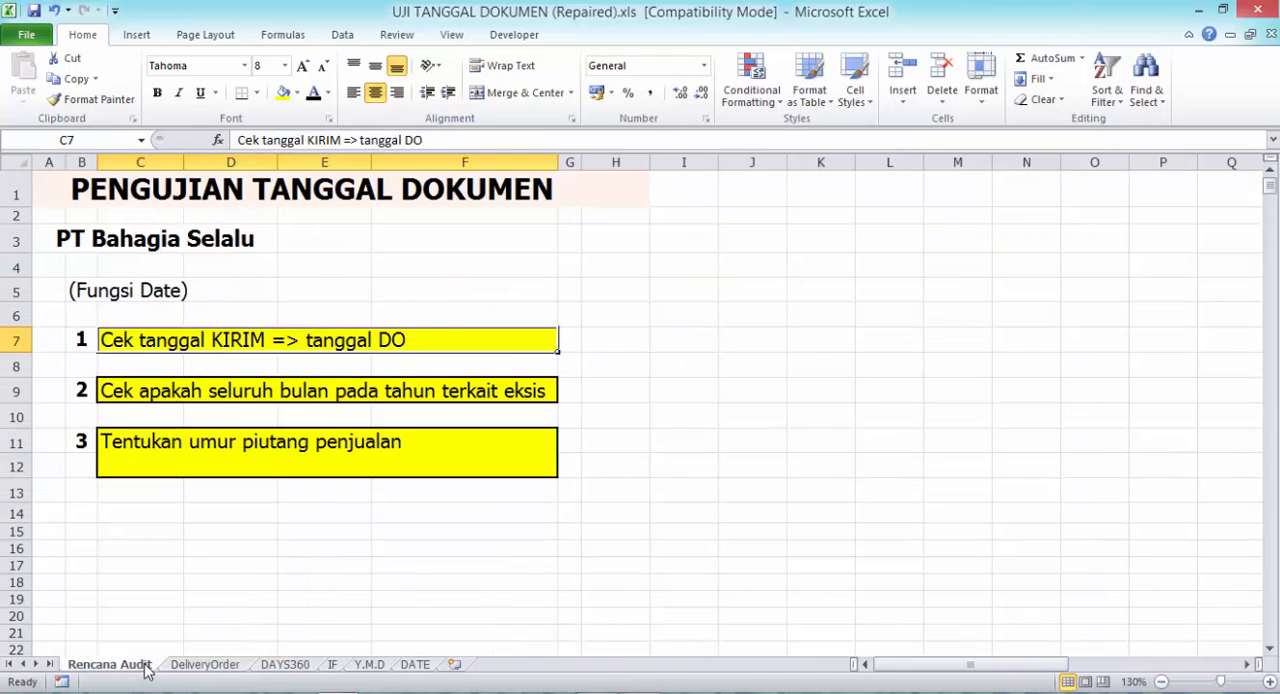
left_click(484, 391)
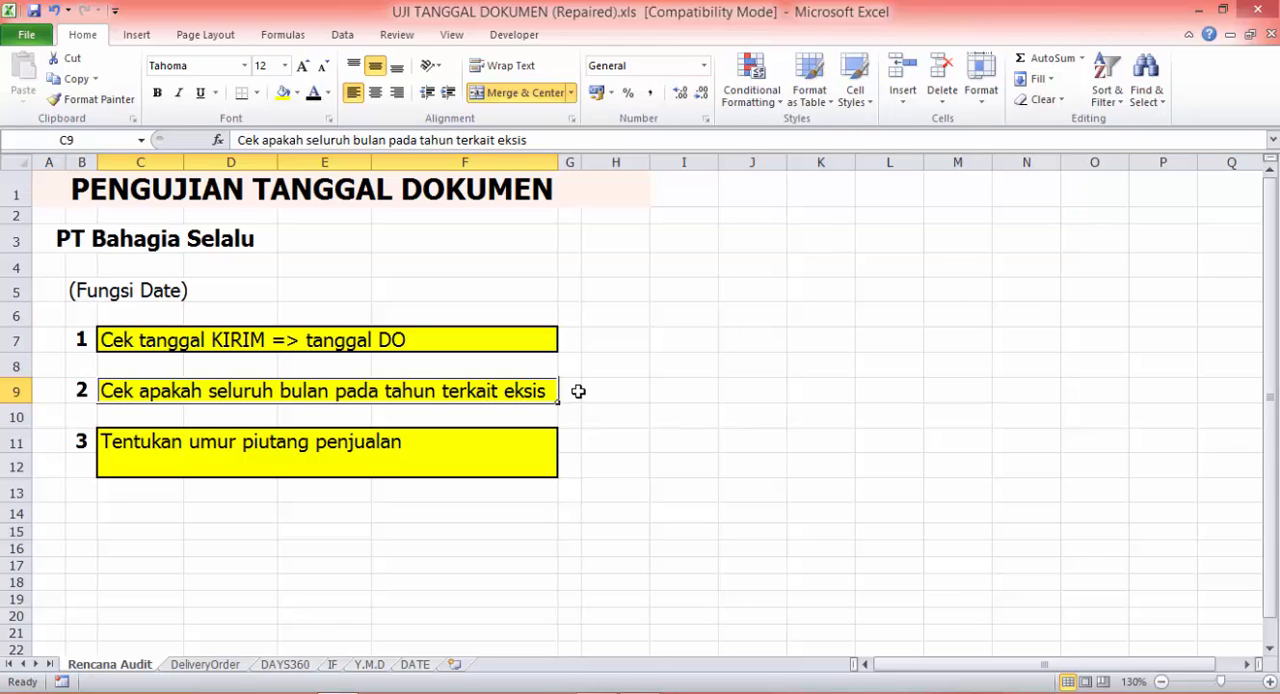
- On the DeliveryOrder sheet, set the font colour of the hidden headings in K2:M3 and the hidden text in K1 to black
left_click(205, 664)
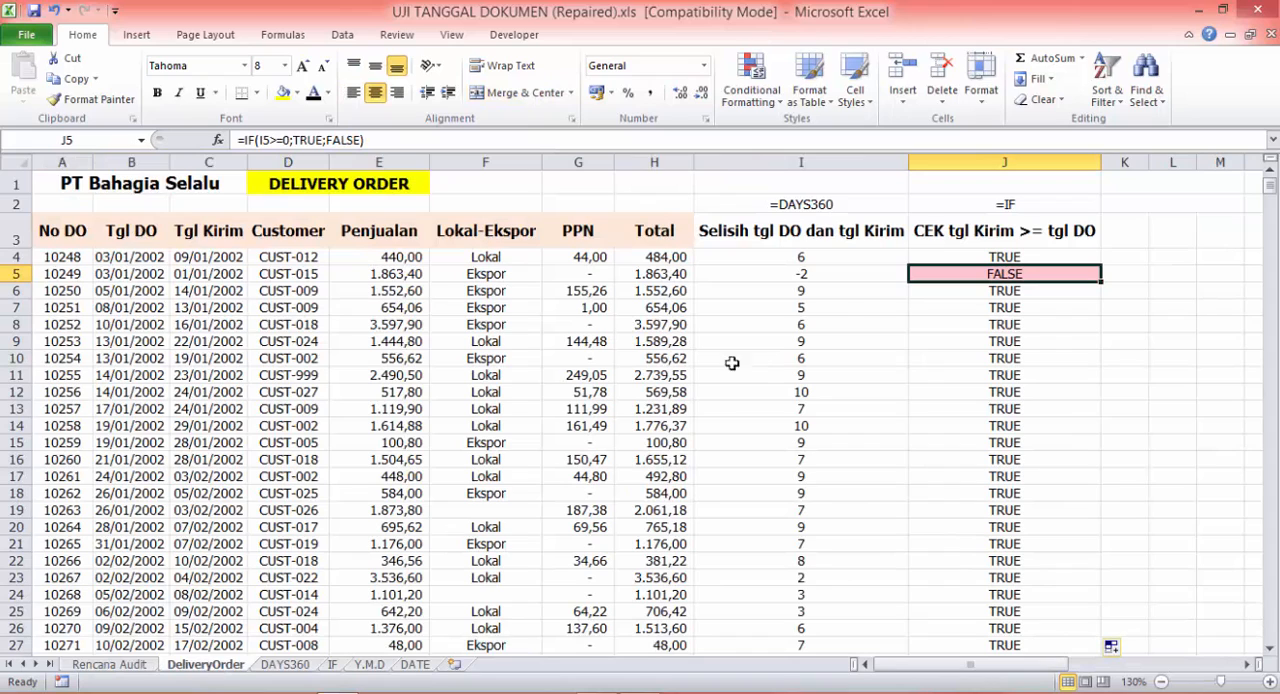
left_click(1137, 203)
left_click_drag(1137, 203, 1176, 228)
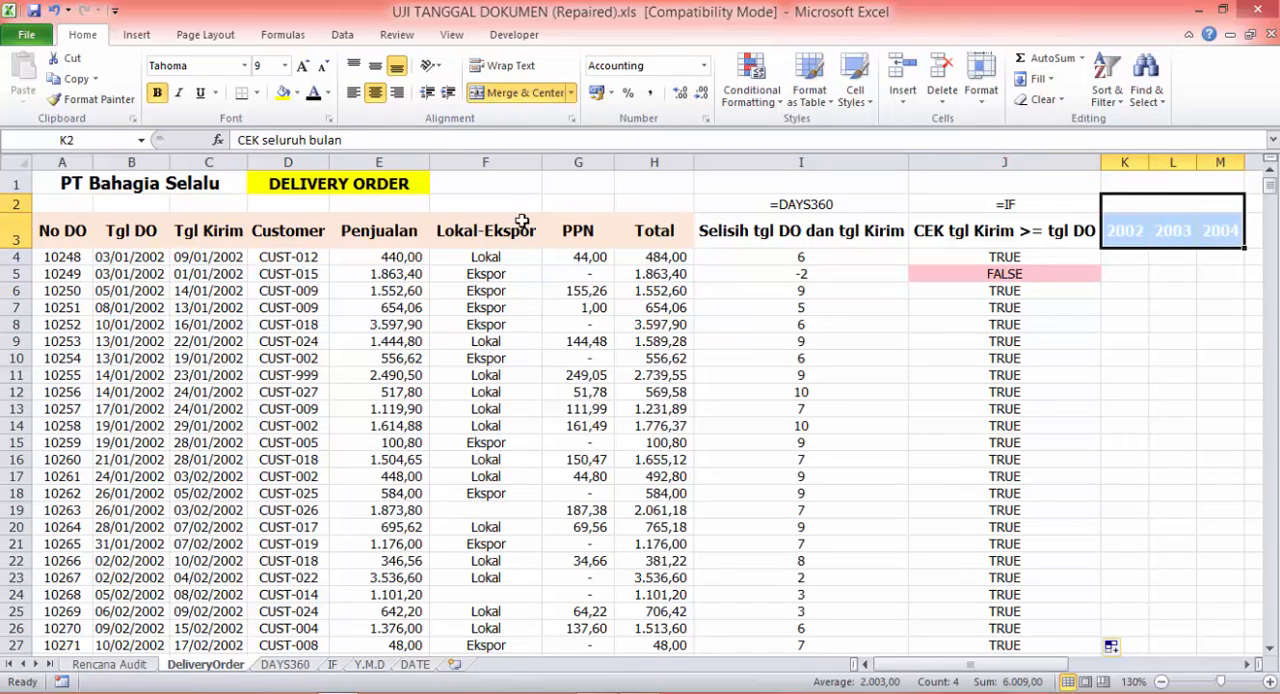
left_click(313, 92)
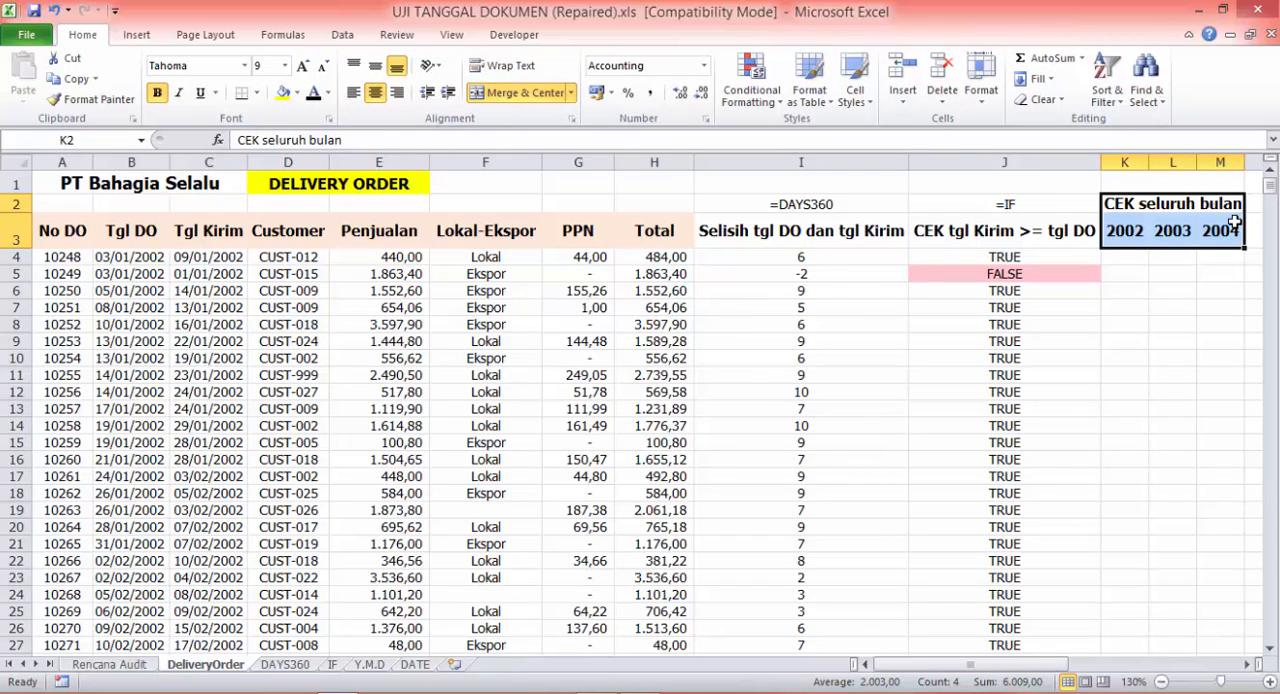
left_click(1180, 182)
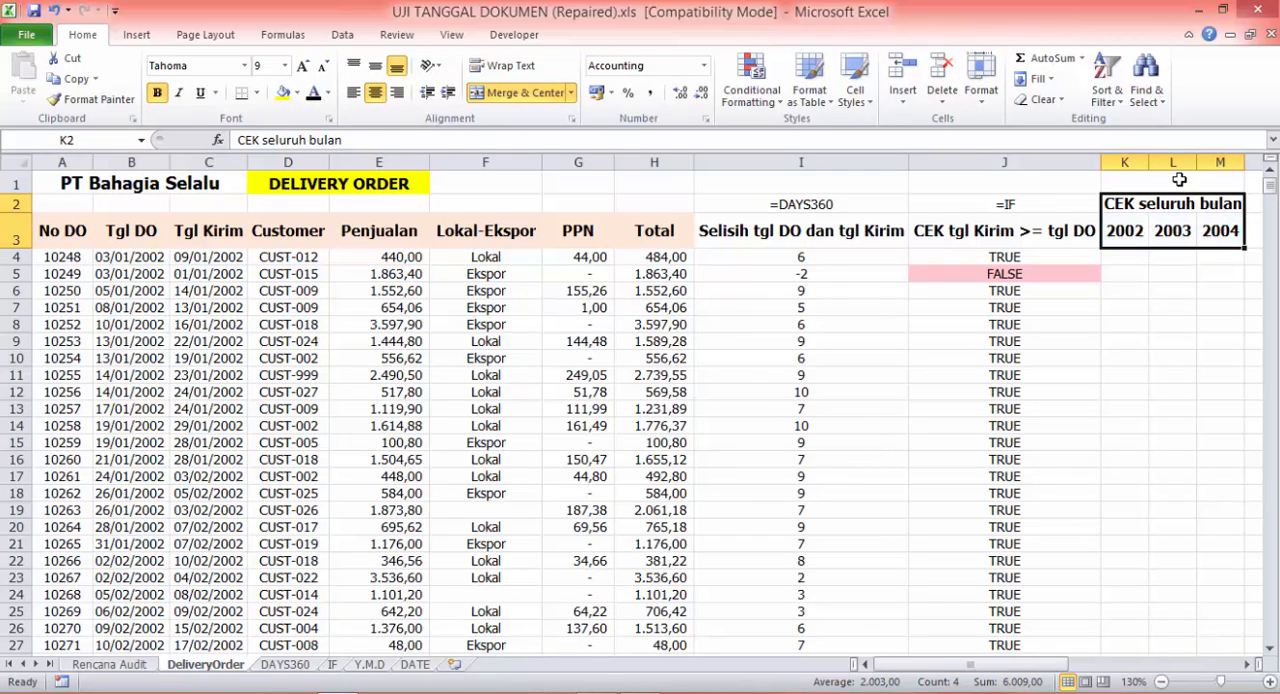
left_click(313, 92)
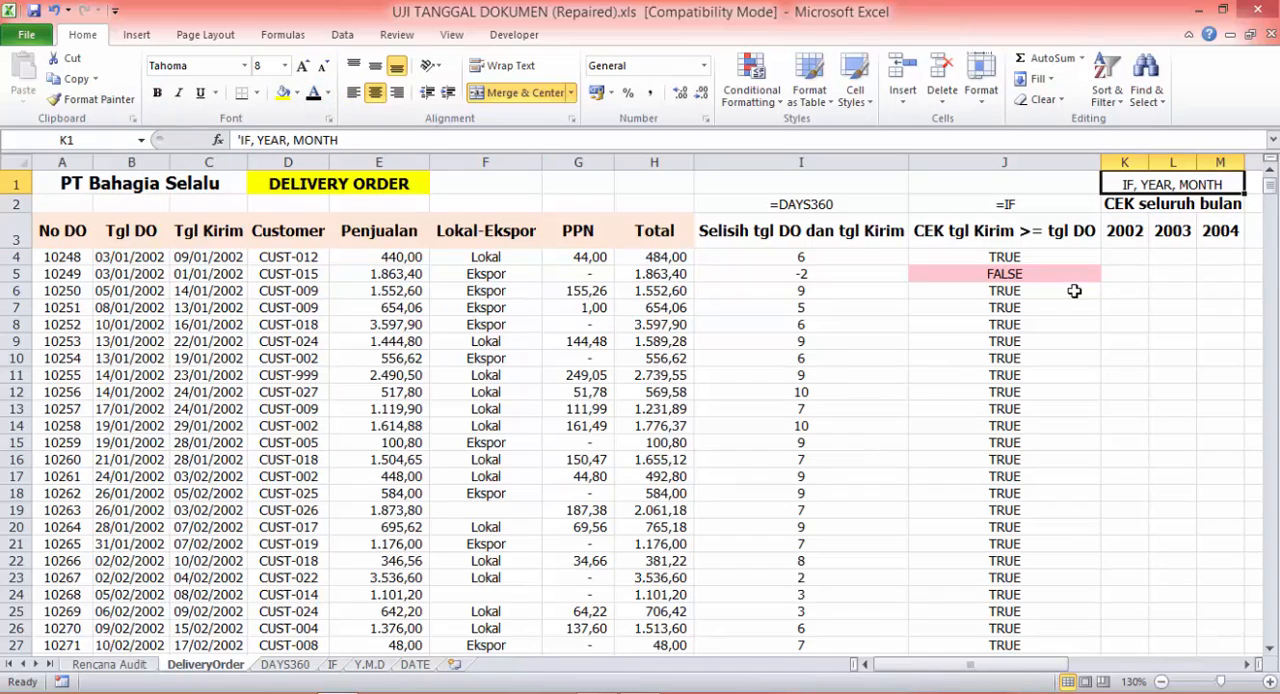
- Review the YEAR, MONTH and DAY example formulas in F7, F8 and F9 of the Y.M.D sheet
left_click(366, 666)
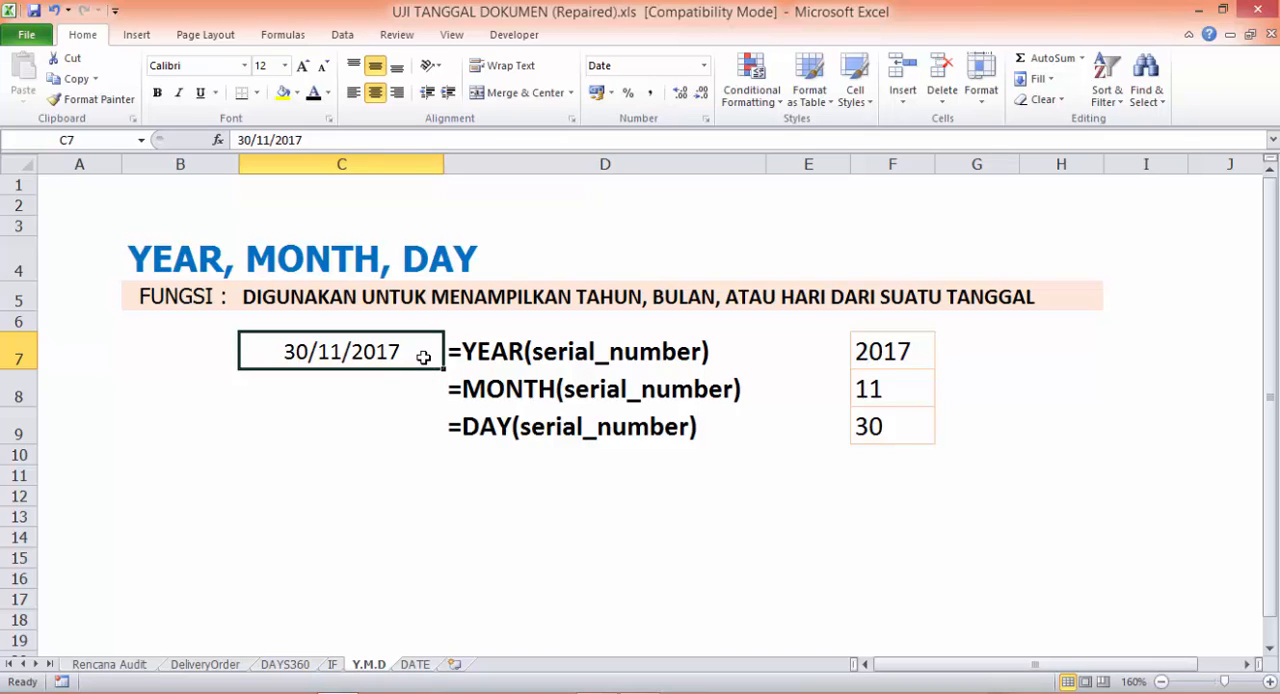
left_click(908, 353)
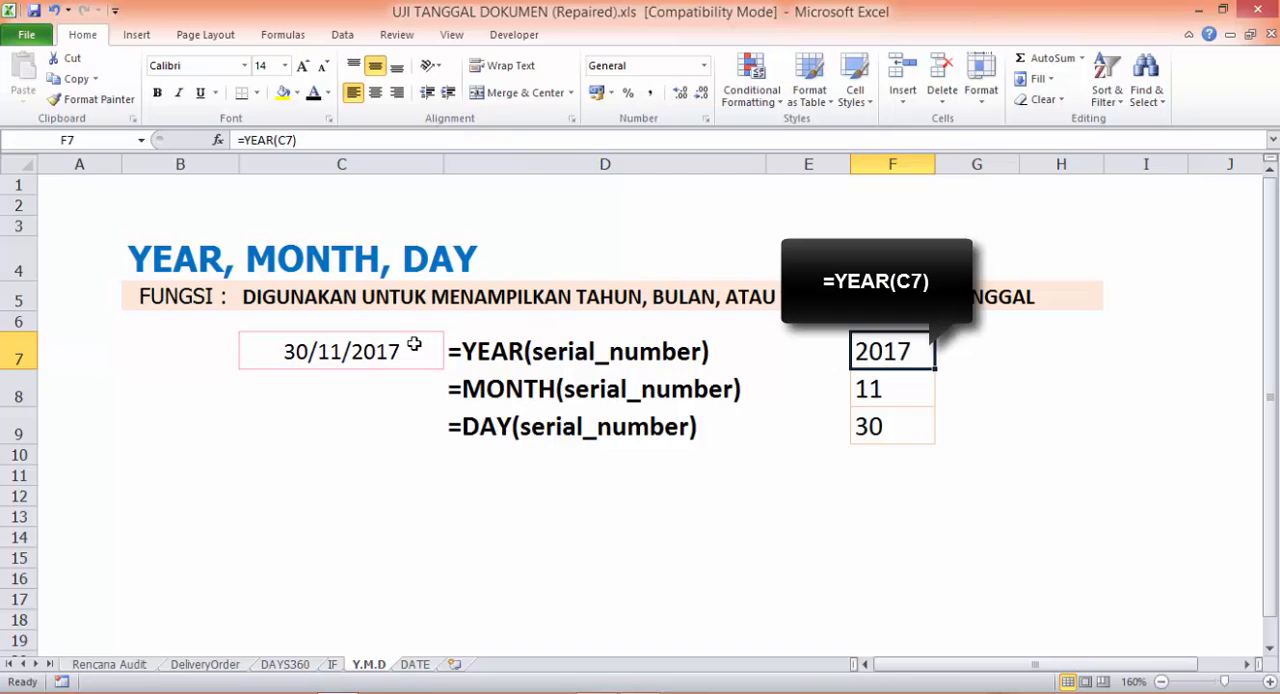
left_click(925, 388)
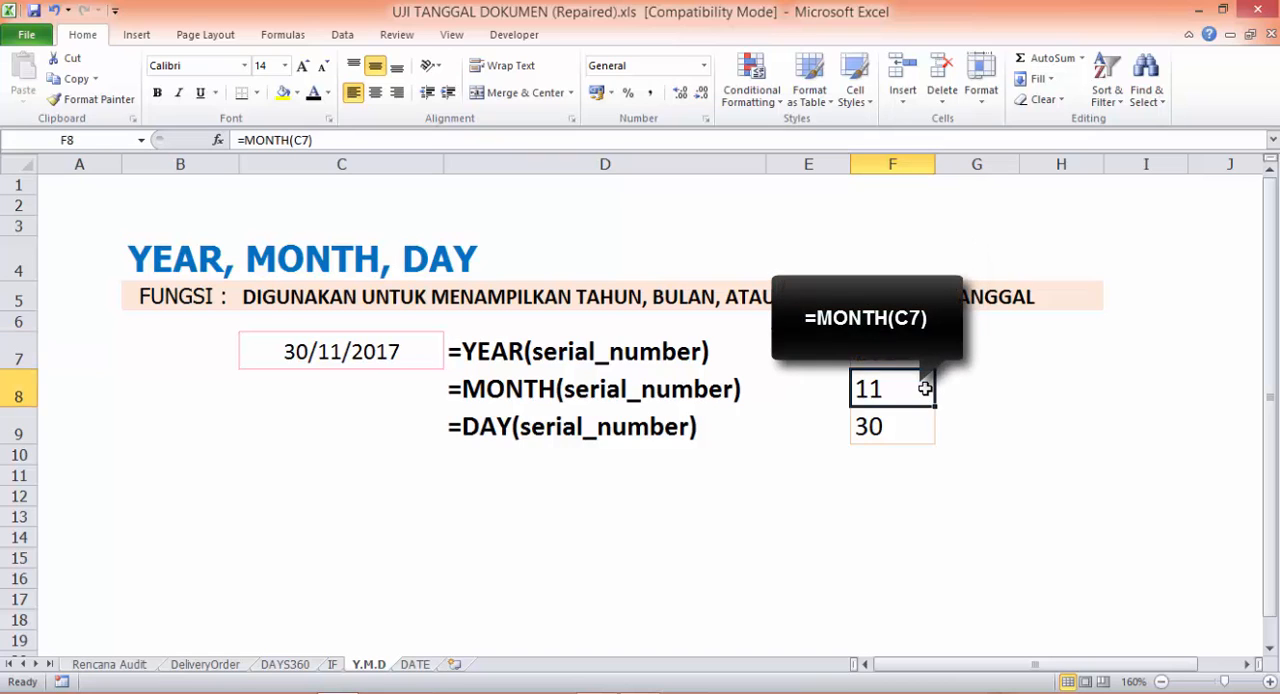
left_click(905, 442)
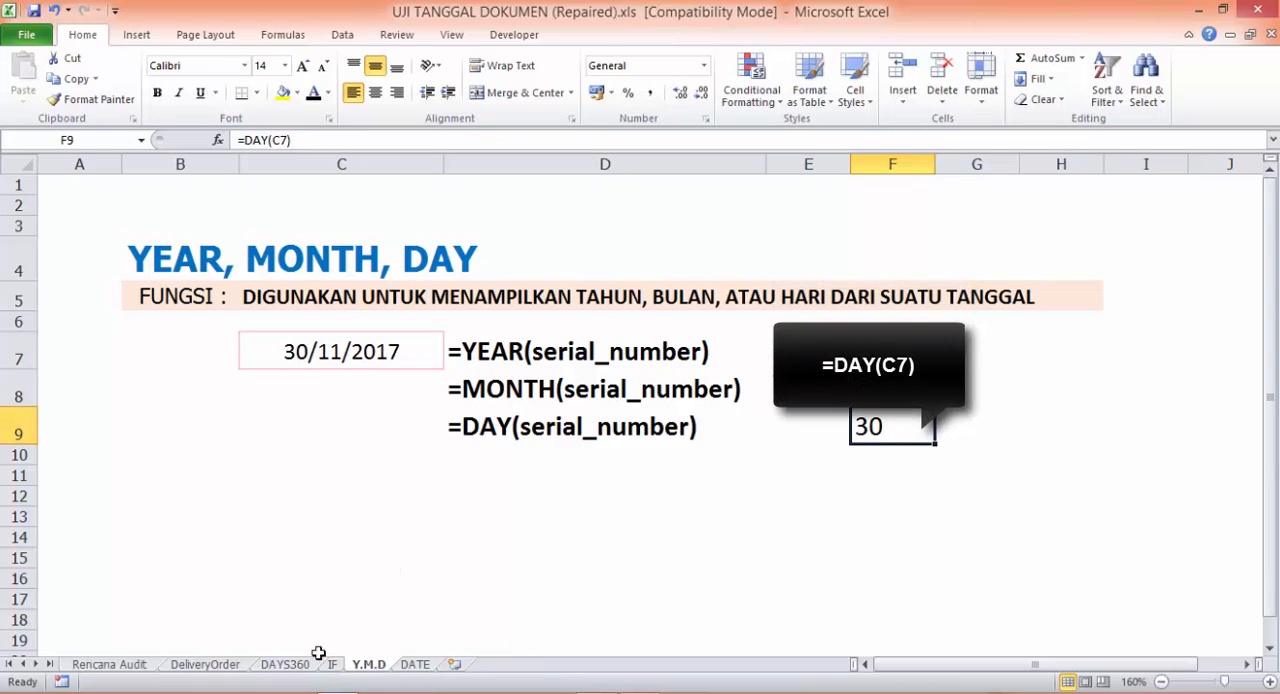
- Enter =IF(YEAR(B4)=2002;MONTH(B4);"") in K4 of the DeliveryOrder sheet
left_click(228, 665)
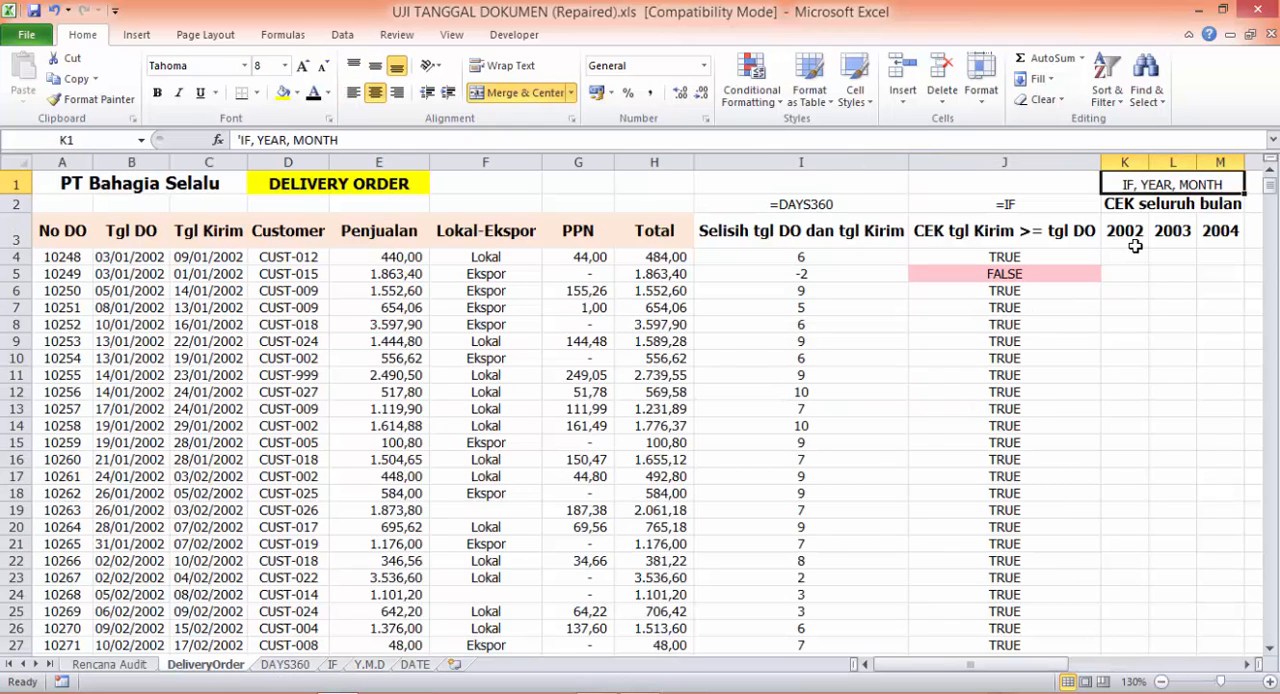
left_click(1128, 257)
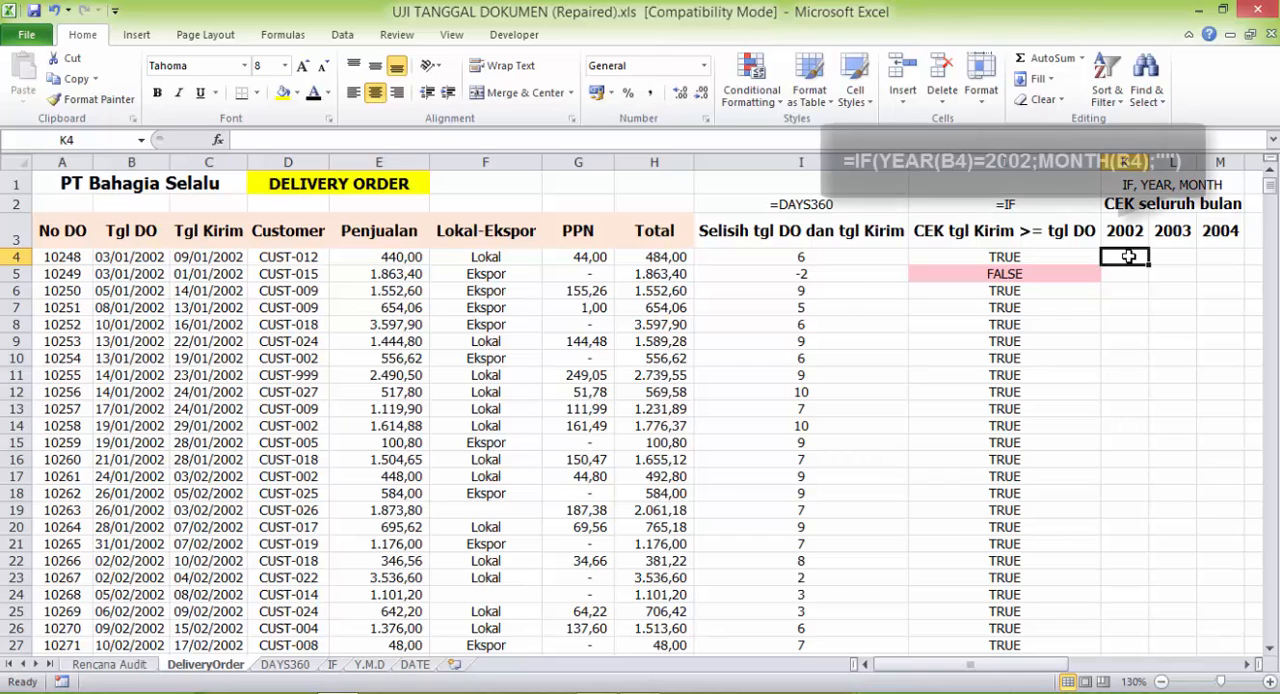
type("=IF(")
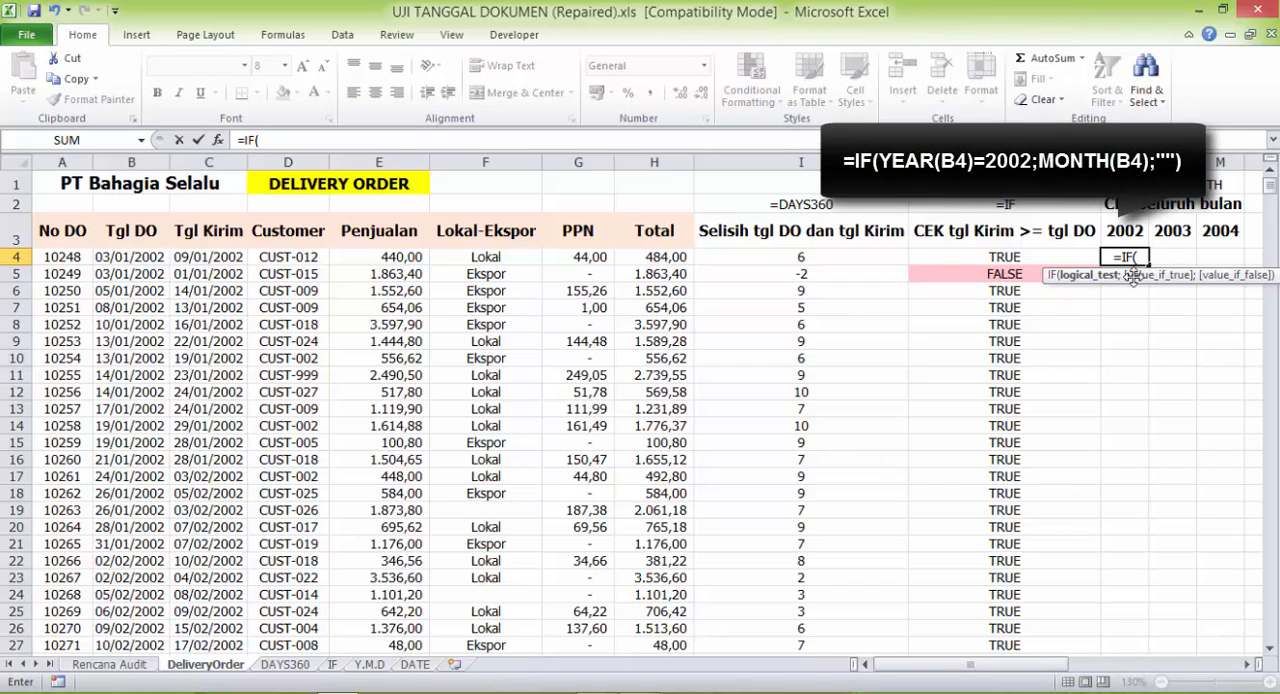
type("YEAR(")
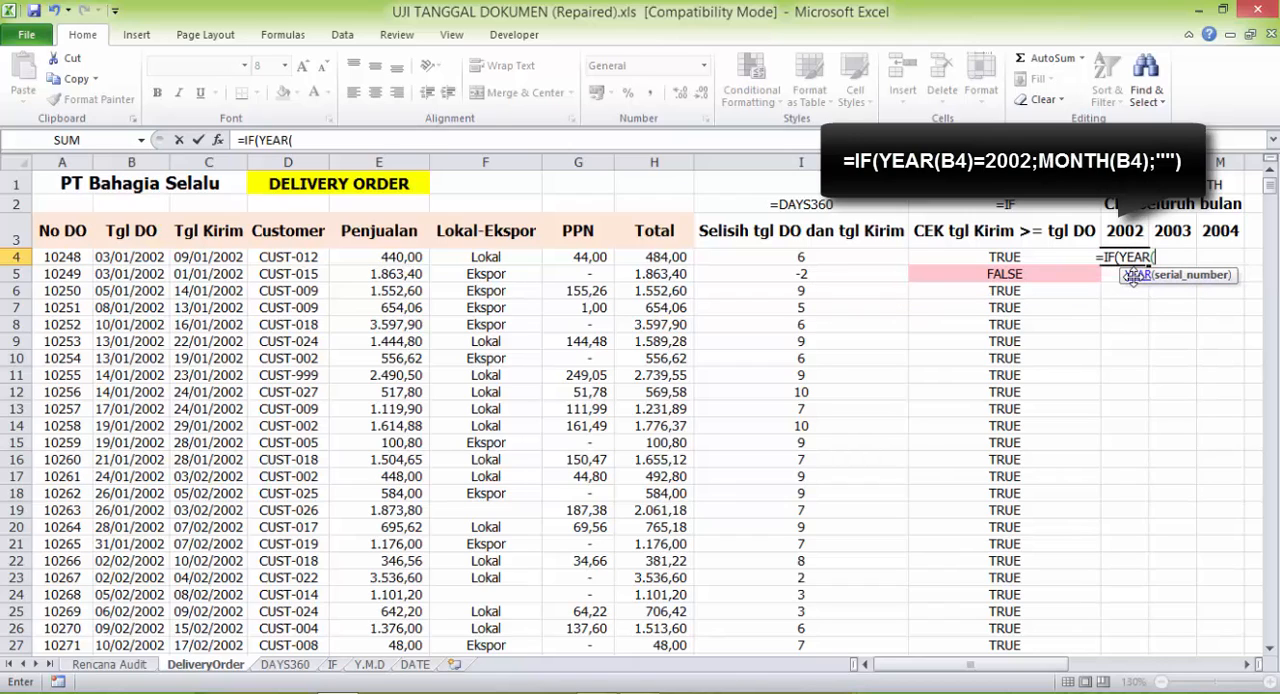
left_click(148, 257)
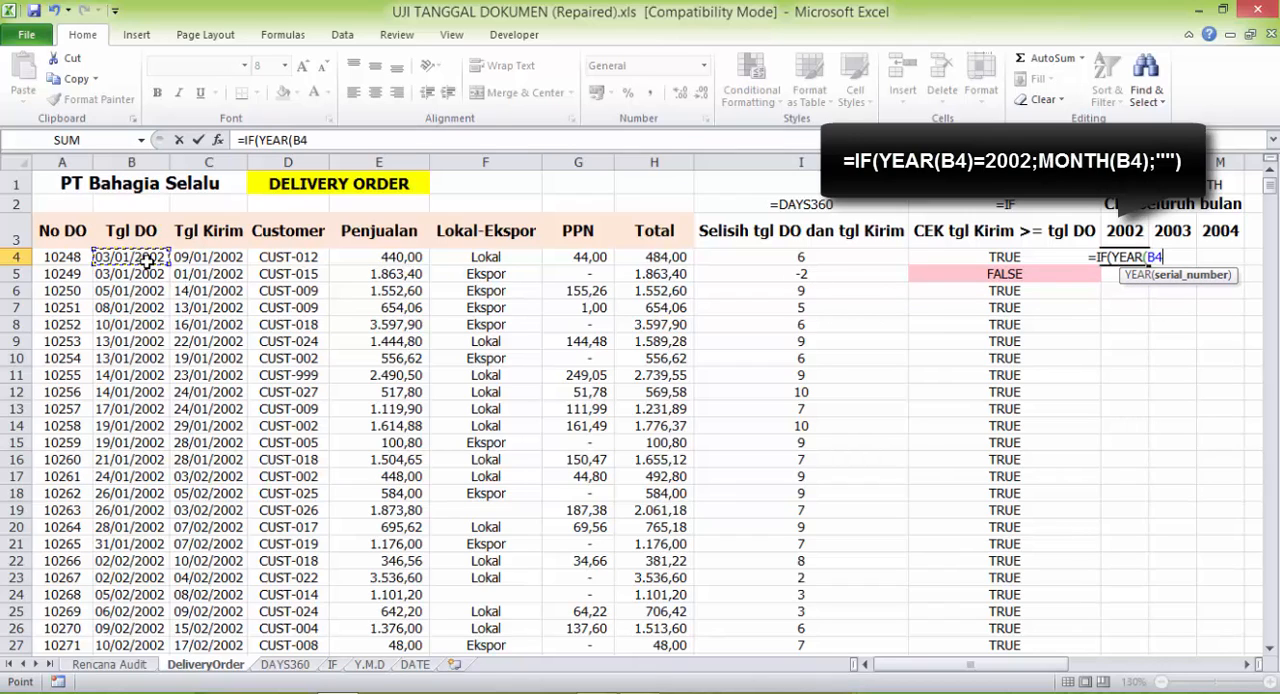
type(")")
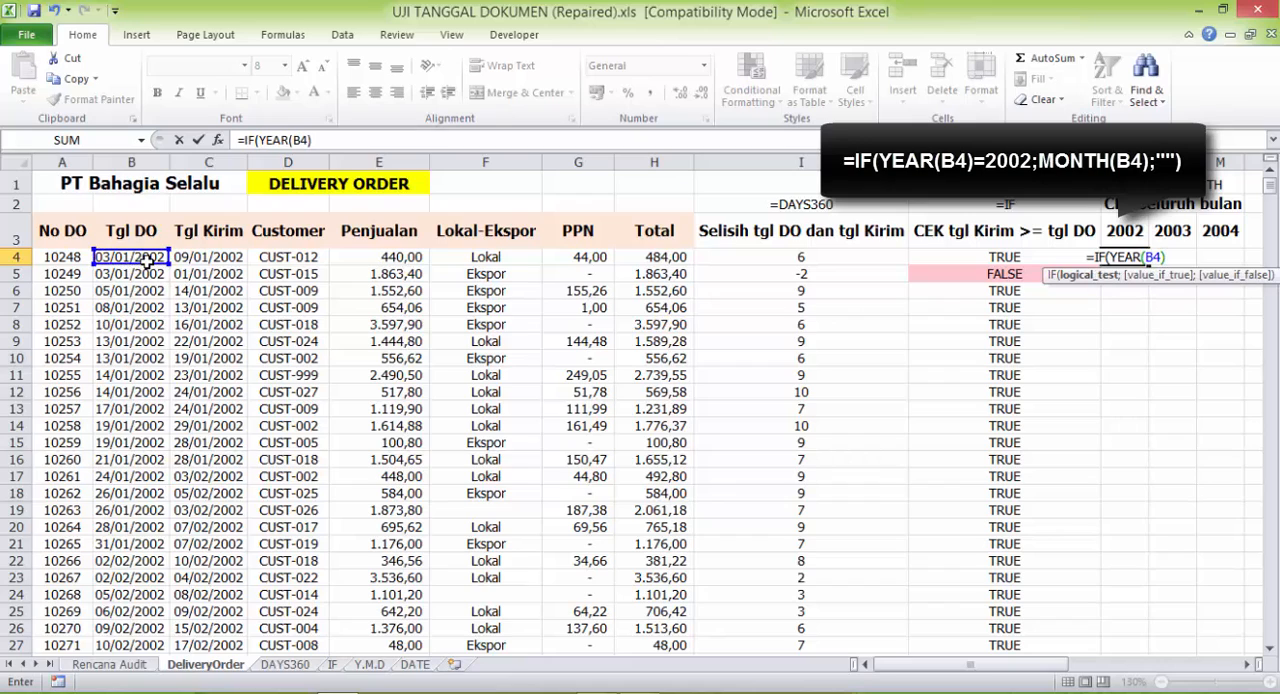
type("=2002")
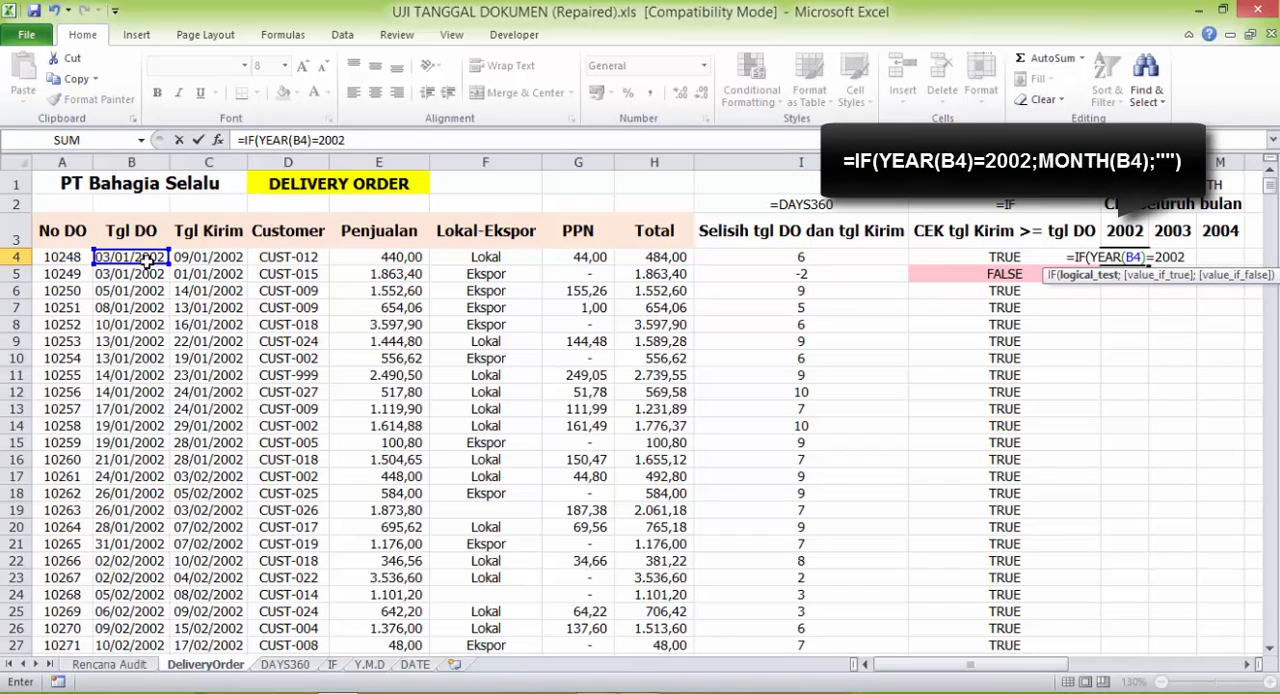
type(";MO")
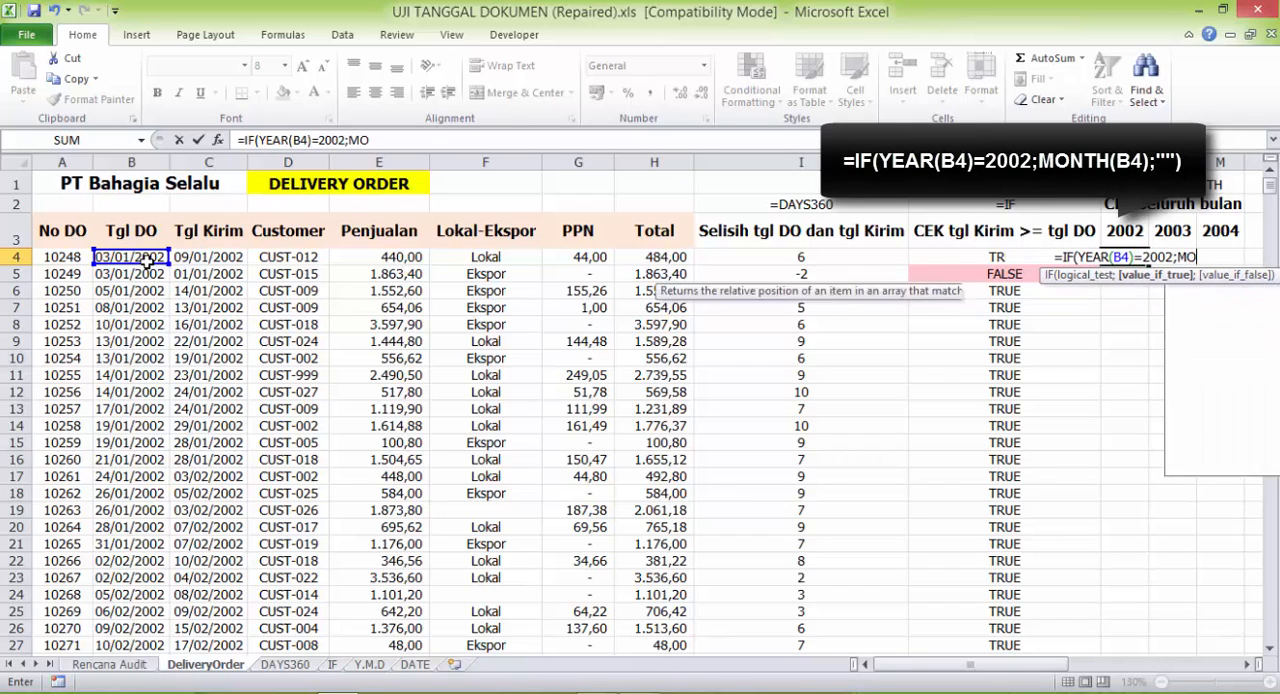
type("NTH(")
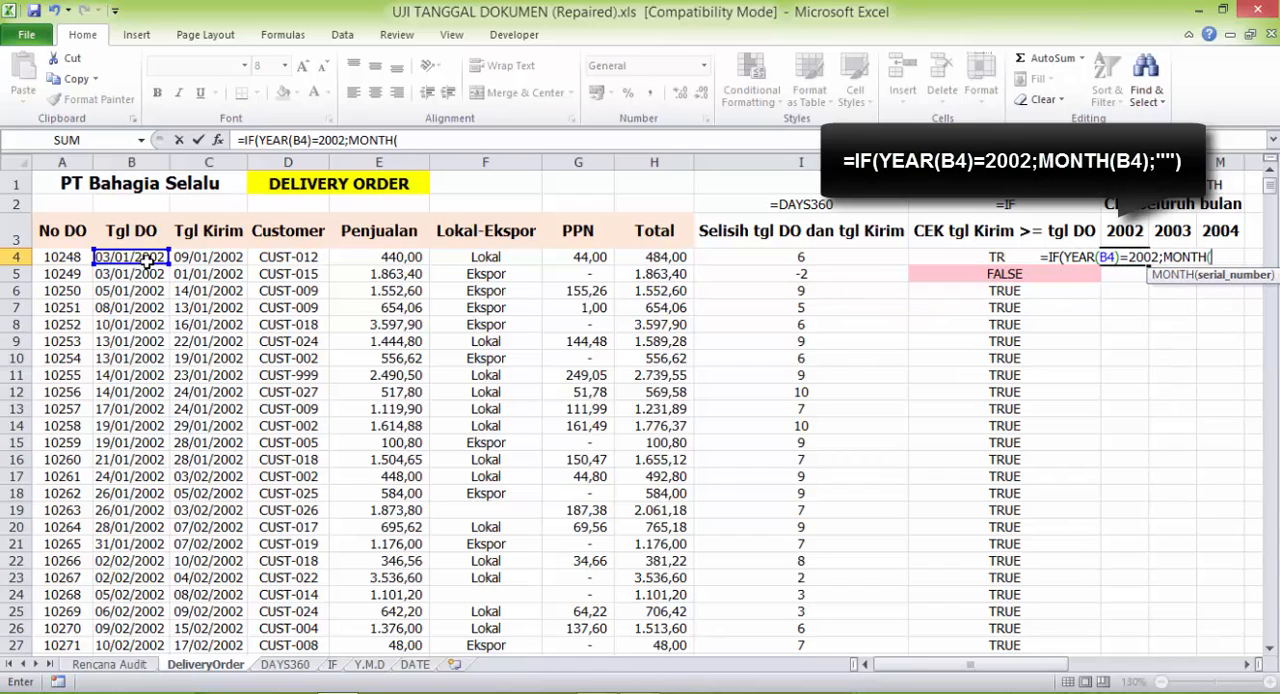
left_click(127, 262)
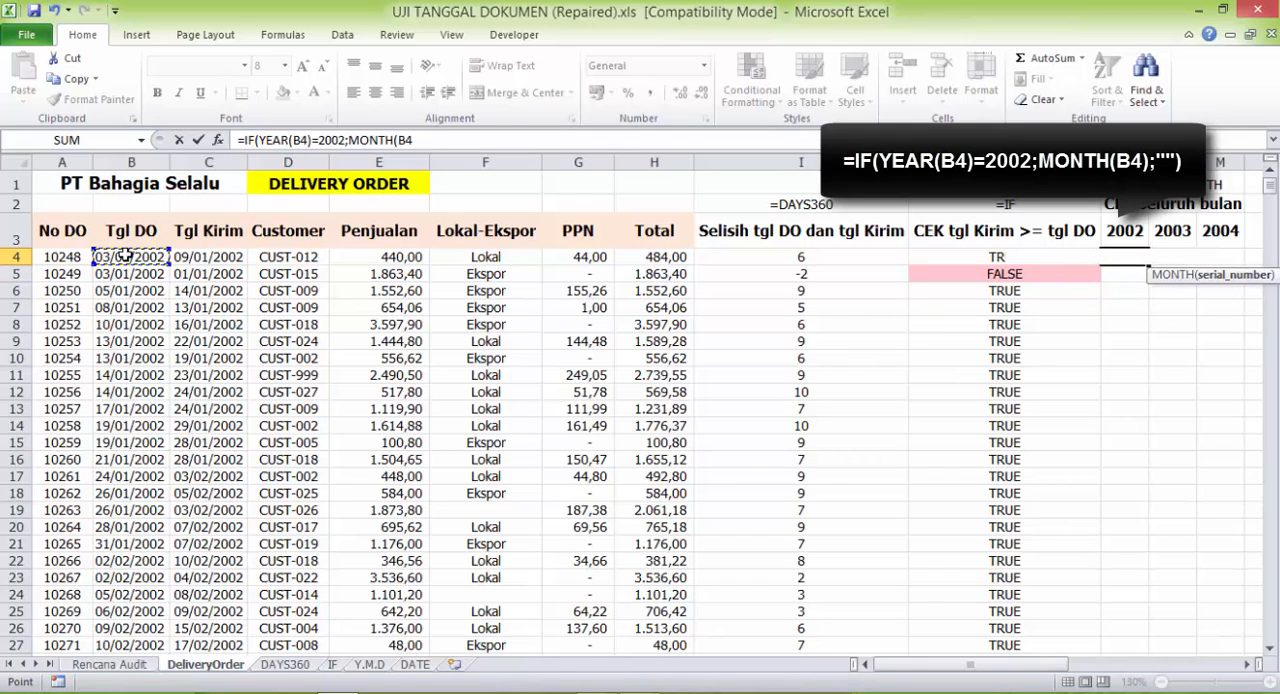
type(");\"\")")
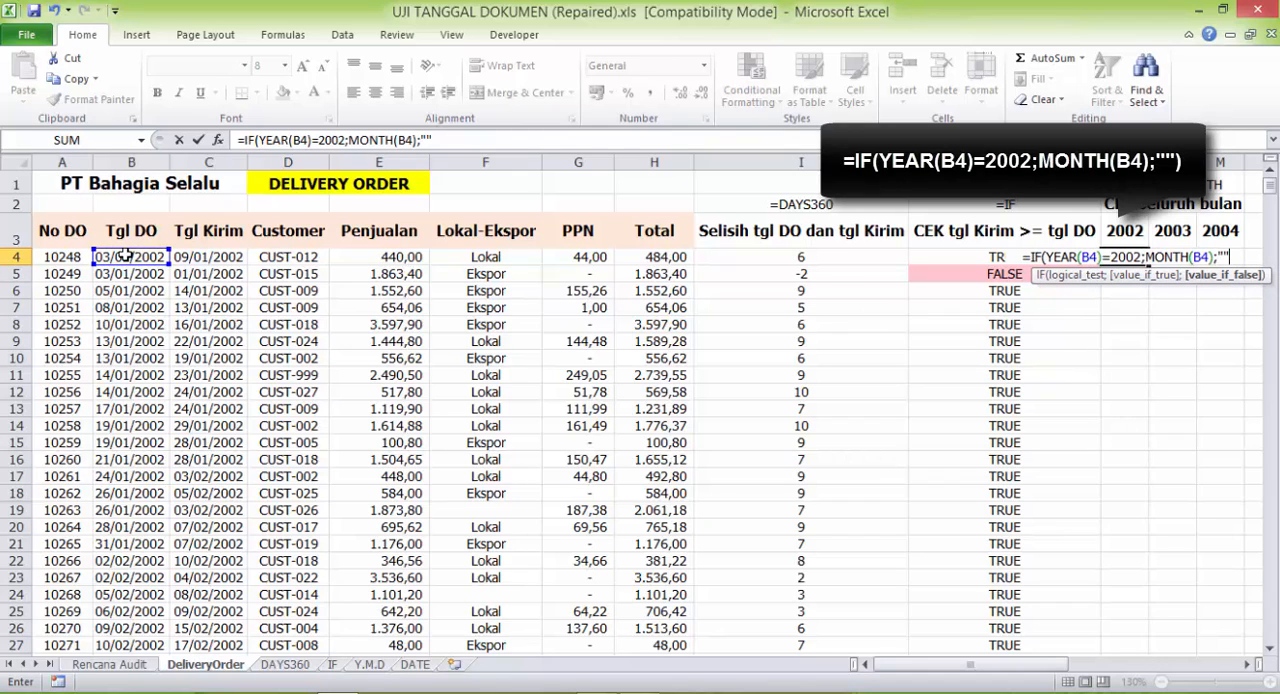
key("Return")
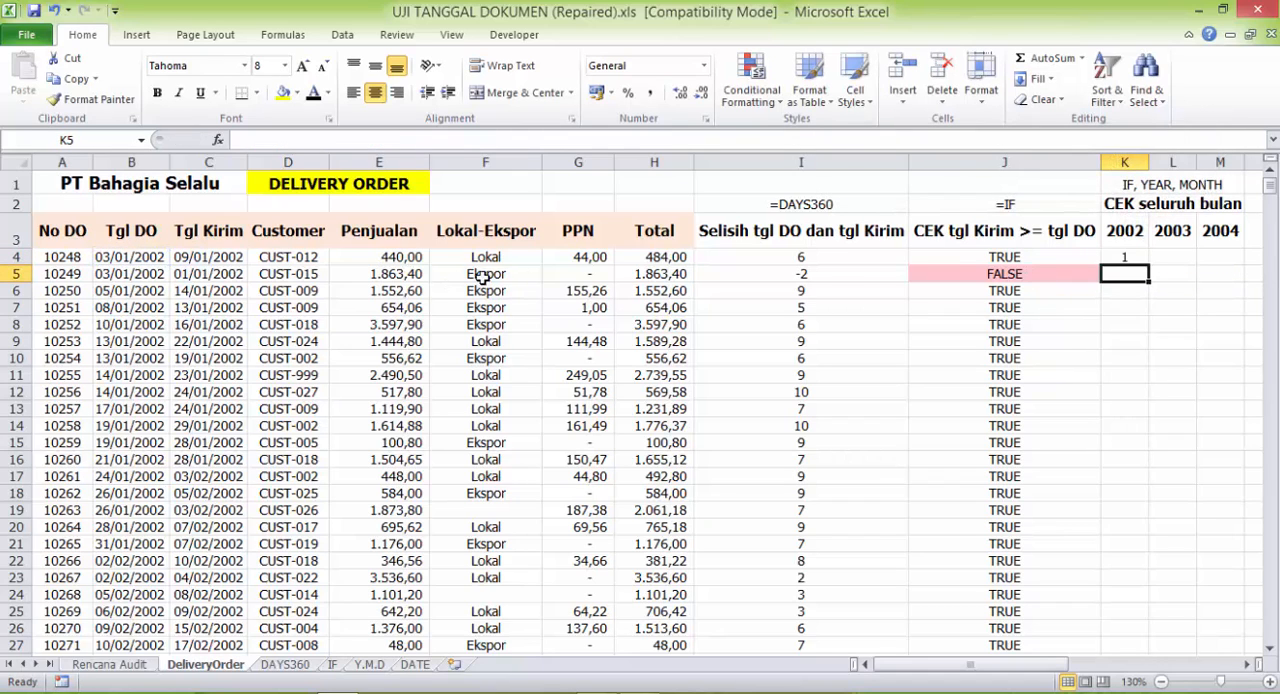
- Fill the K4 formula down the 2002 column and check the matching formulas in L4 and M4
left_click(1131, 257)
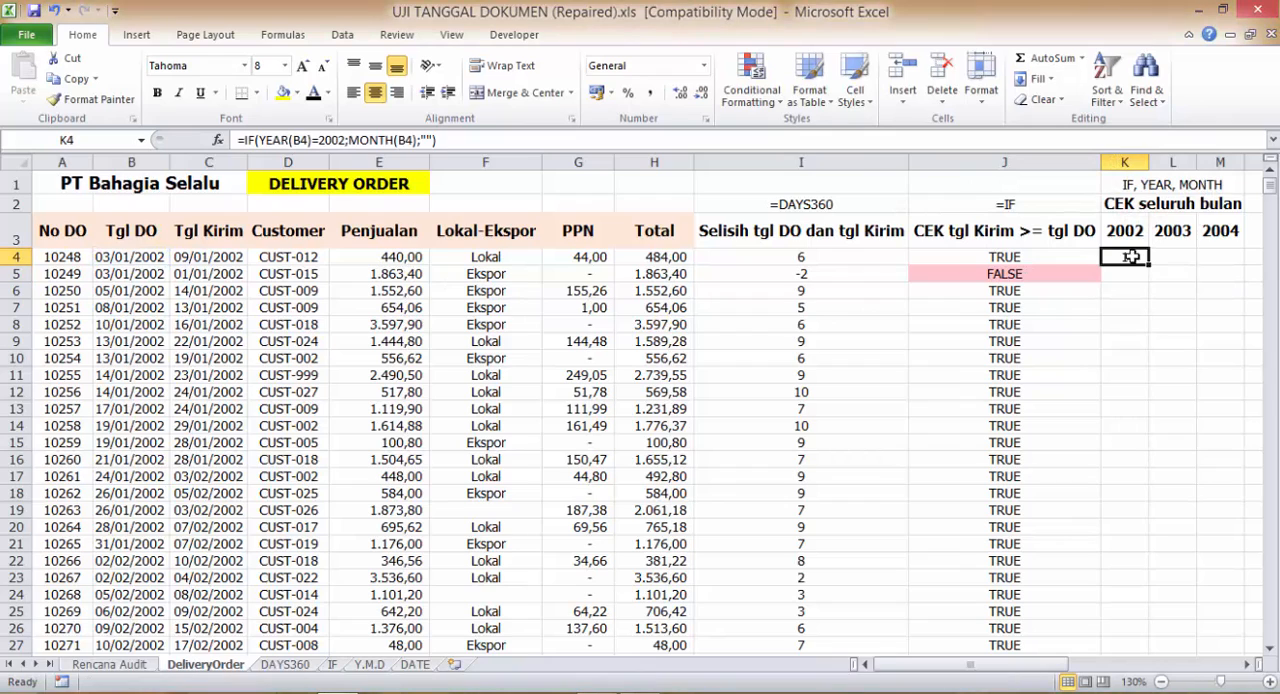
double_click(1148, 265)
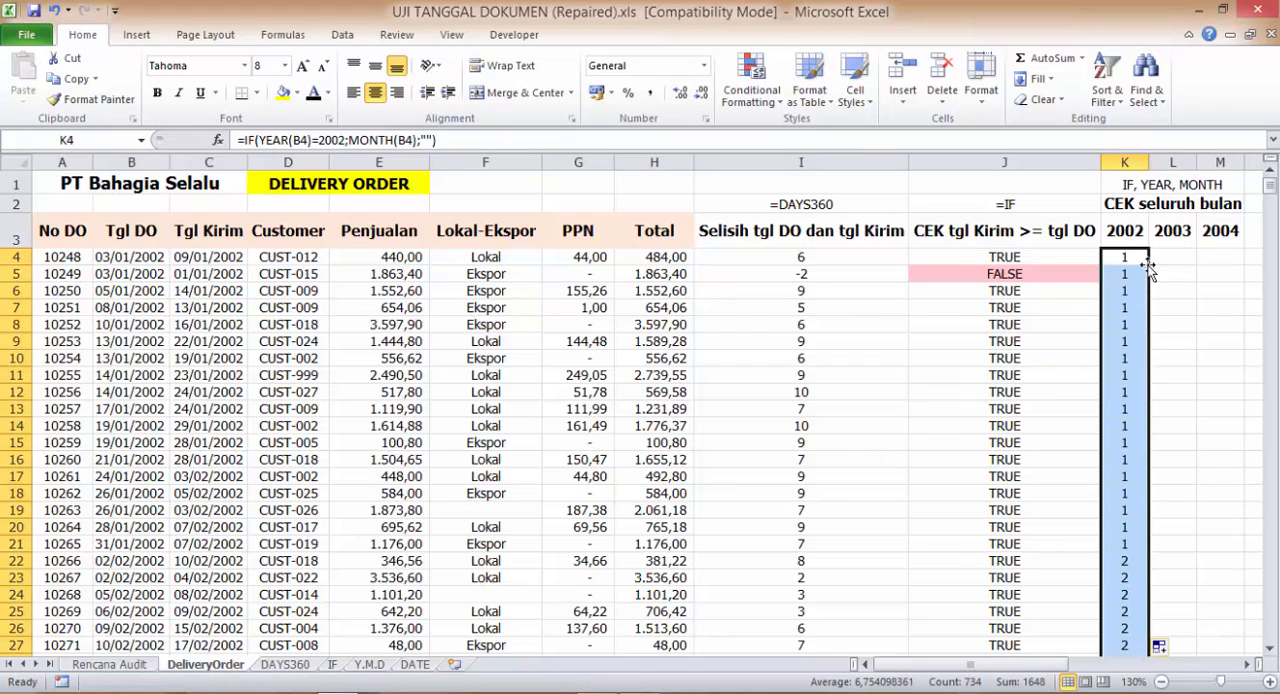
left_click(1164, 257)
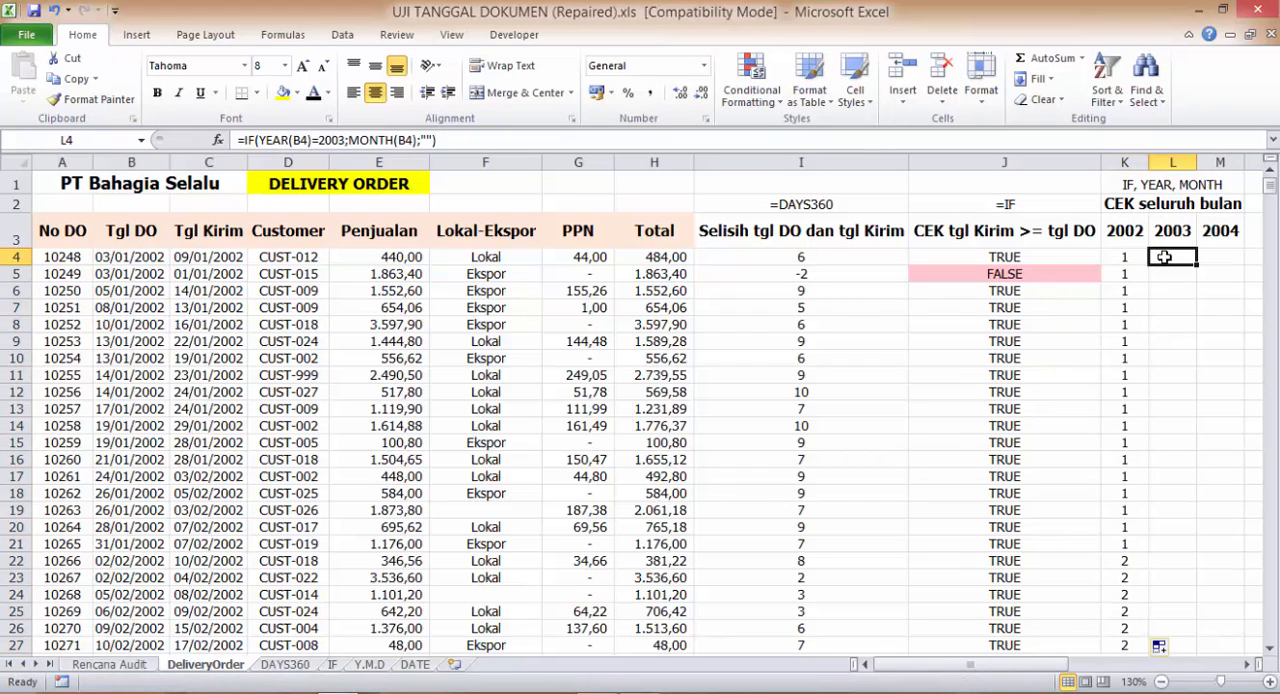
left_click(1220, 257)
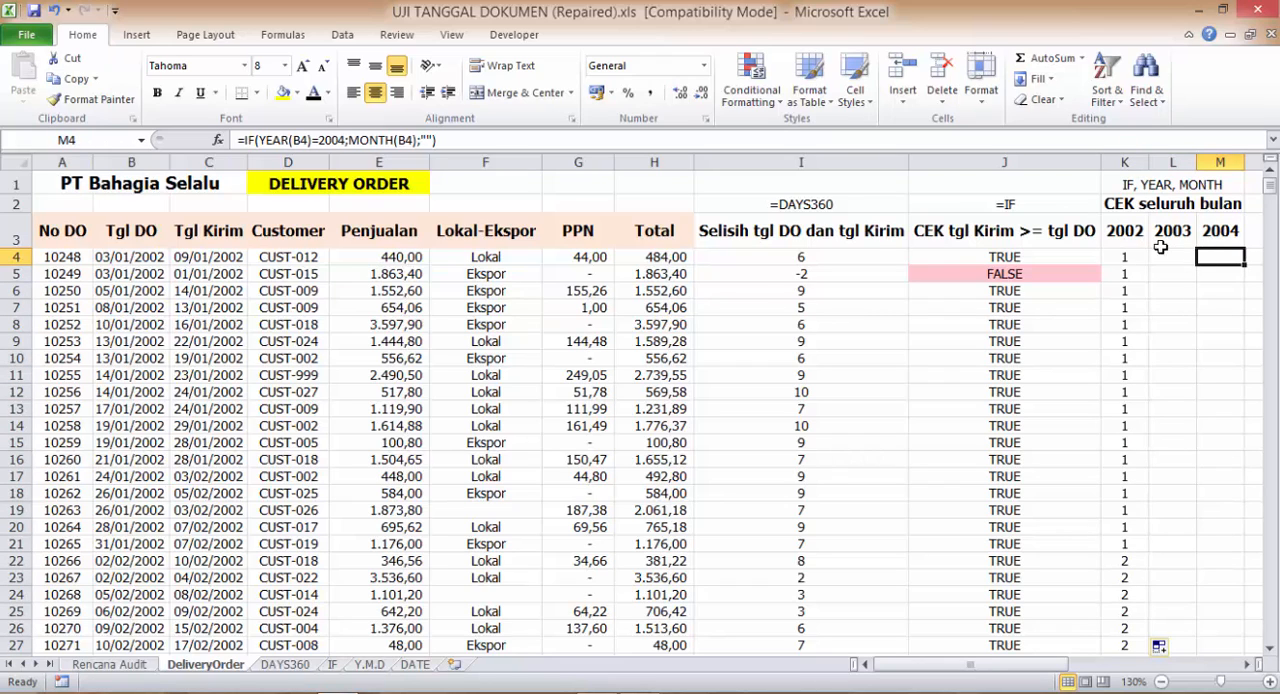
- Add filters to the 2002, 2003 and 2004 year headings in K3:M3
left_click_drag(1130, 228, 1222, 231)
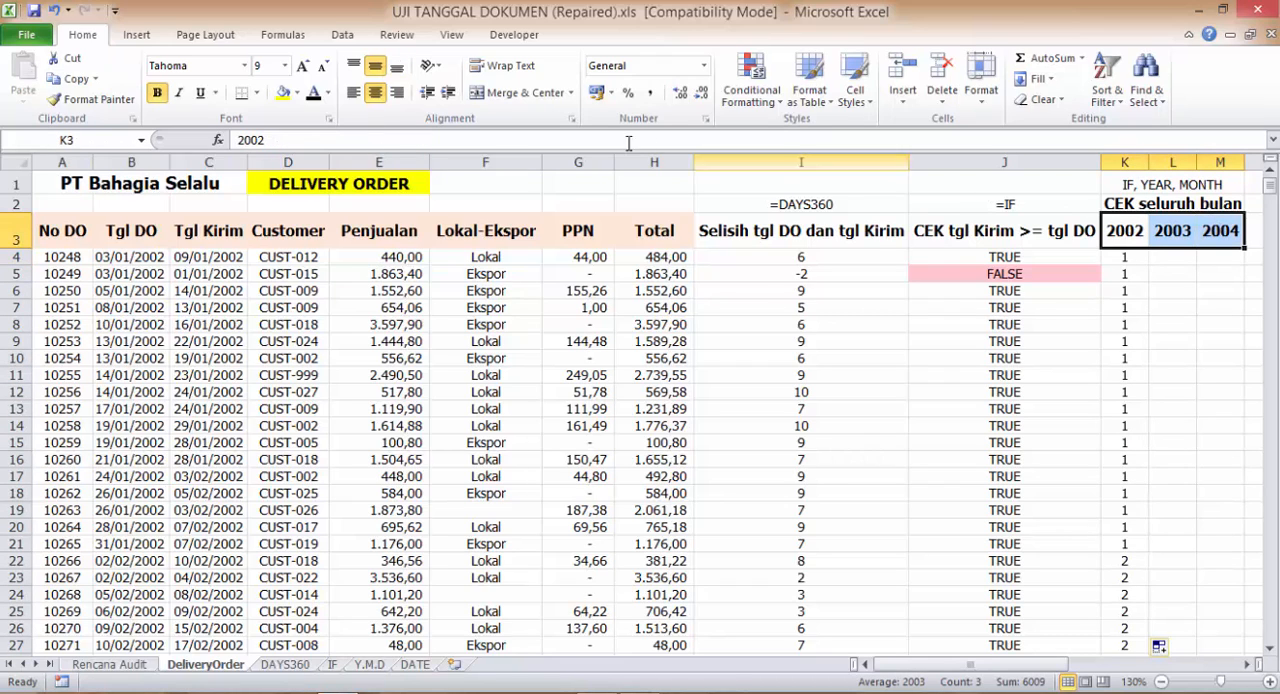
left_click(345, 34)
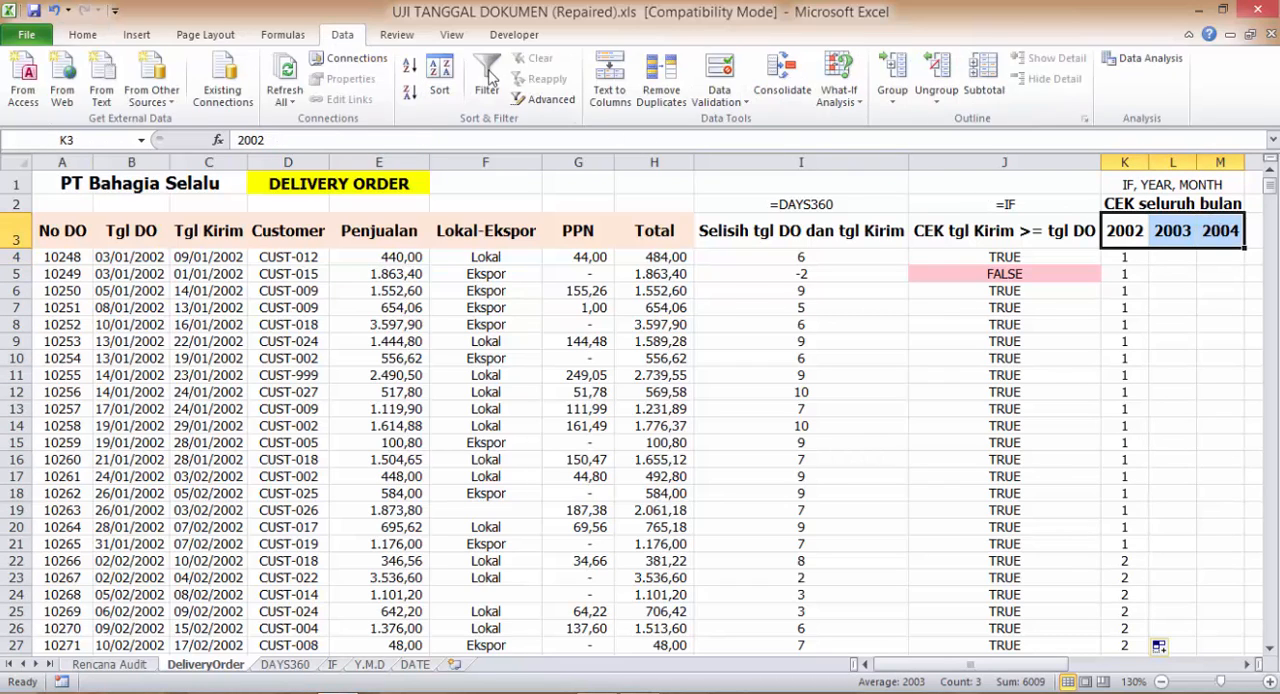
left_click(493, 80)
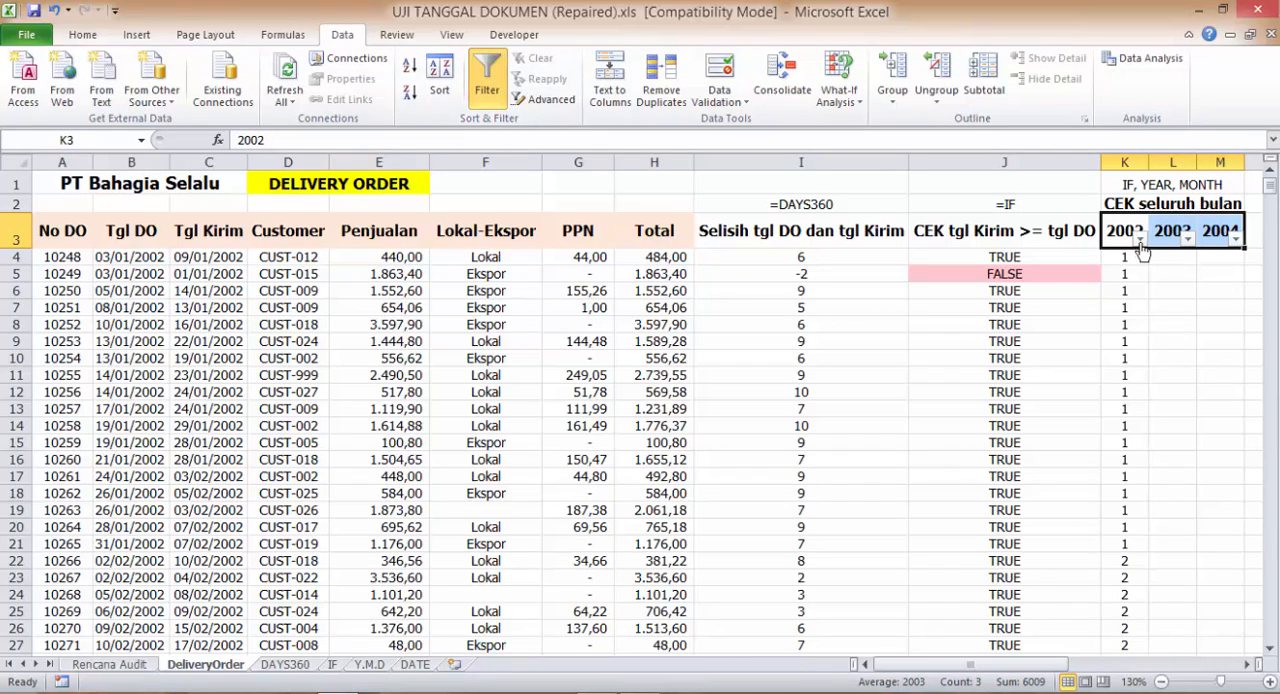
- Examine the month values listed in the filters of the 2002, 2003 and 2004 columns
left_click(1139, 239)
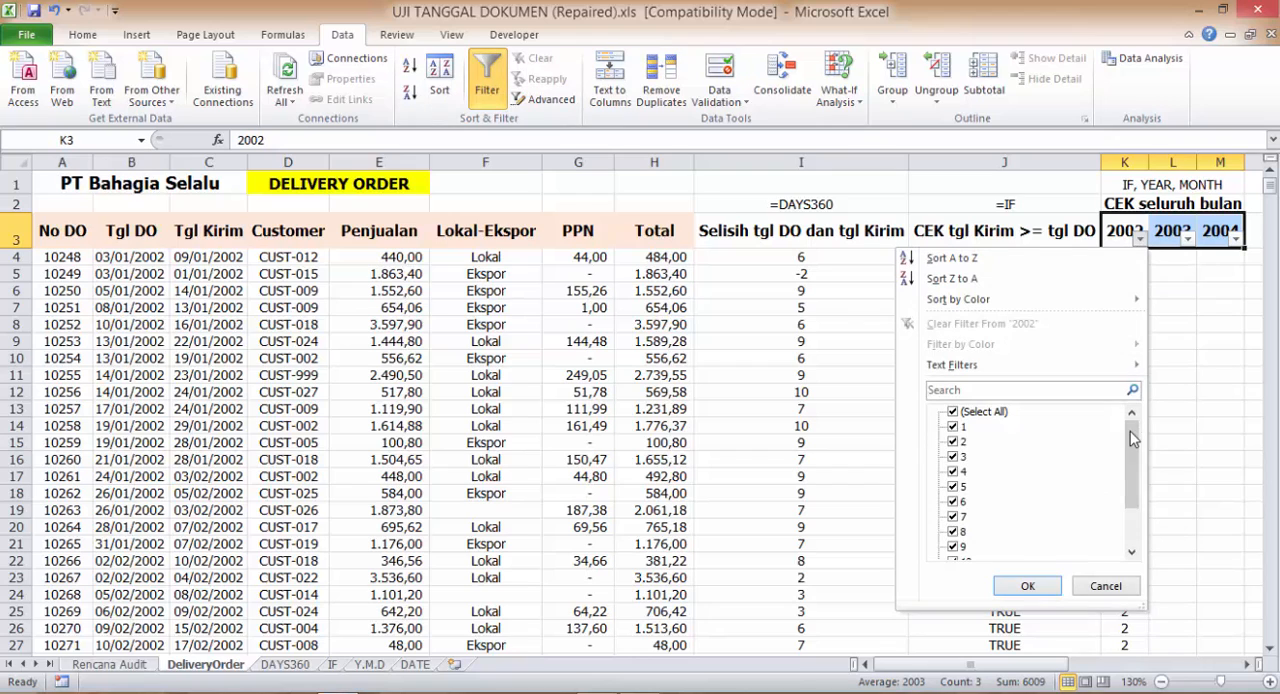
left_click_drag(1131, 435, 1131, 484)
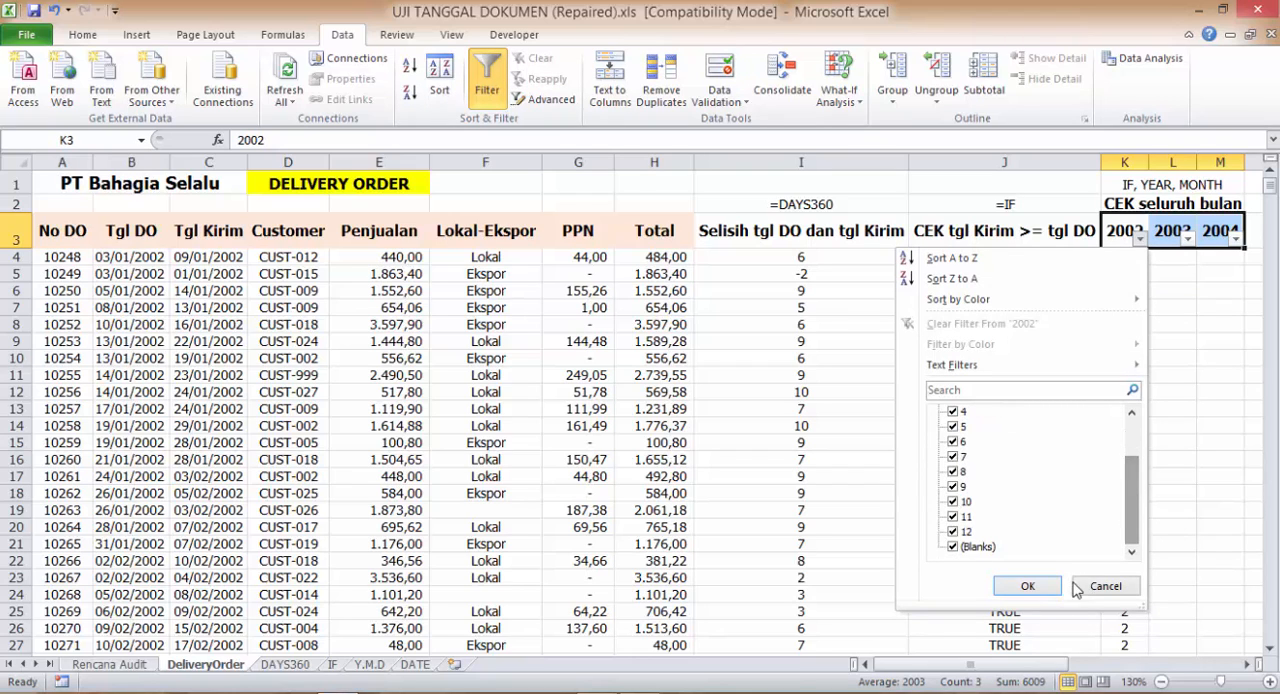
left_click(1027, 586)
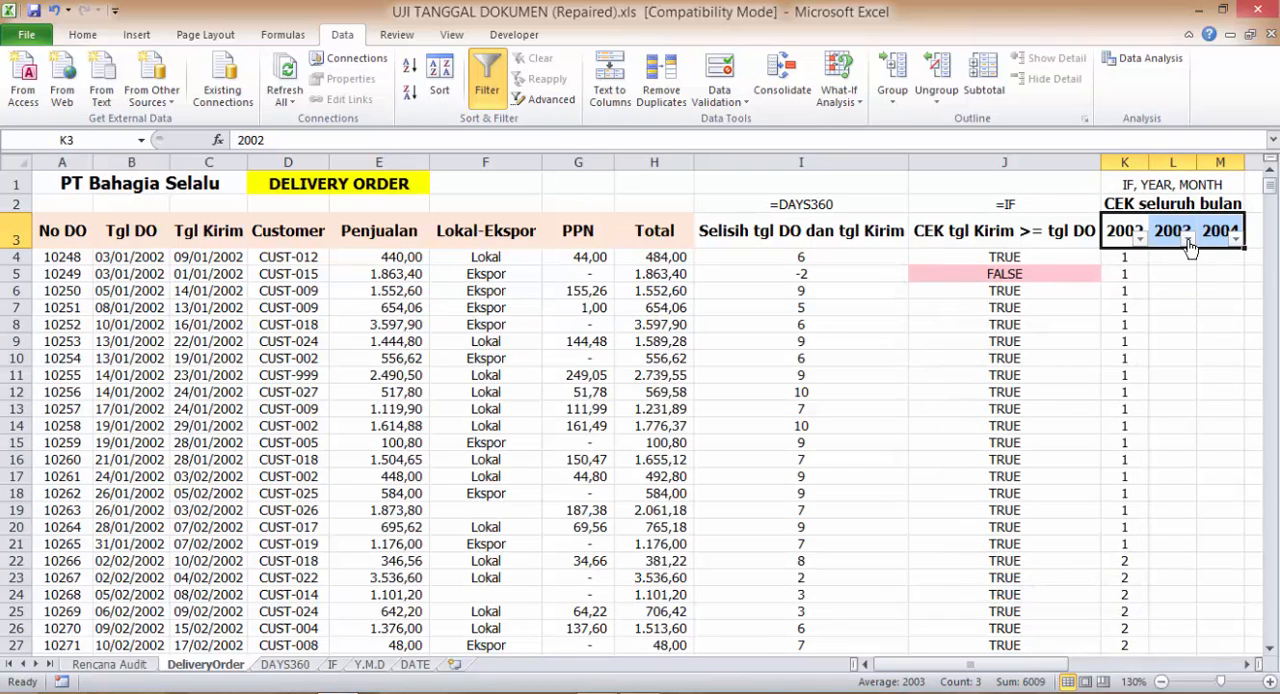
left_click(1188, 240)
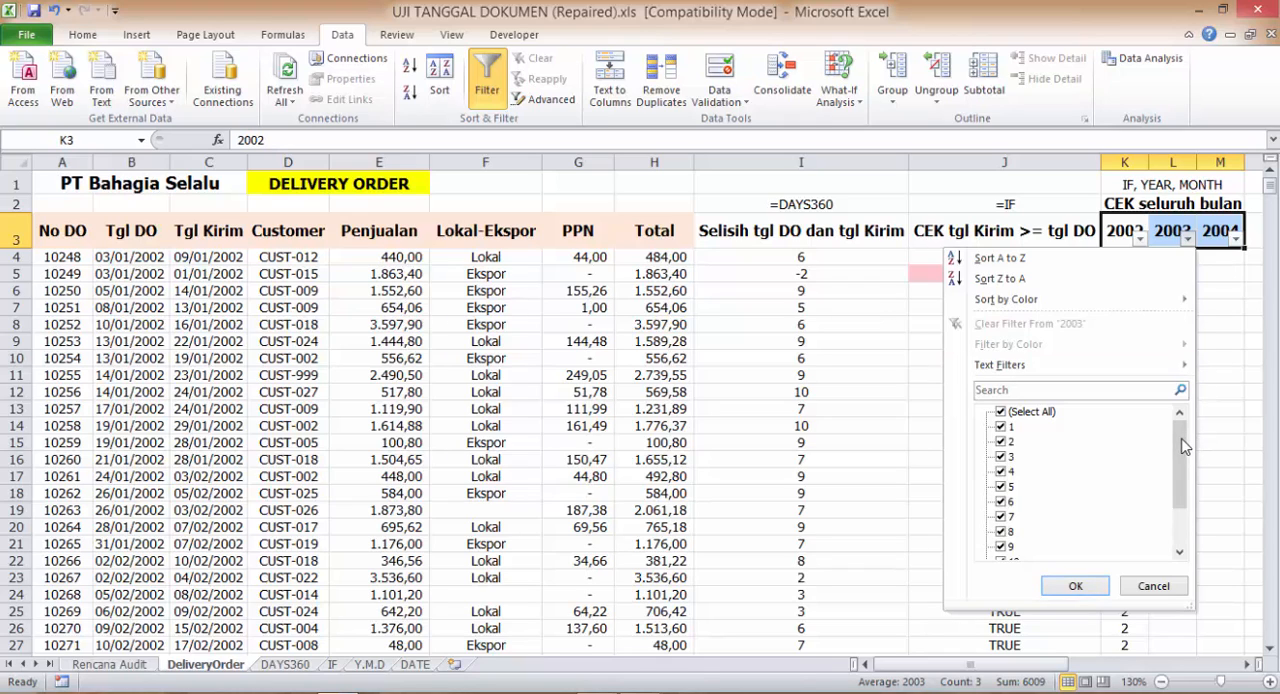
left_click_drag(1185, 447, 1185, 483)
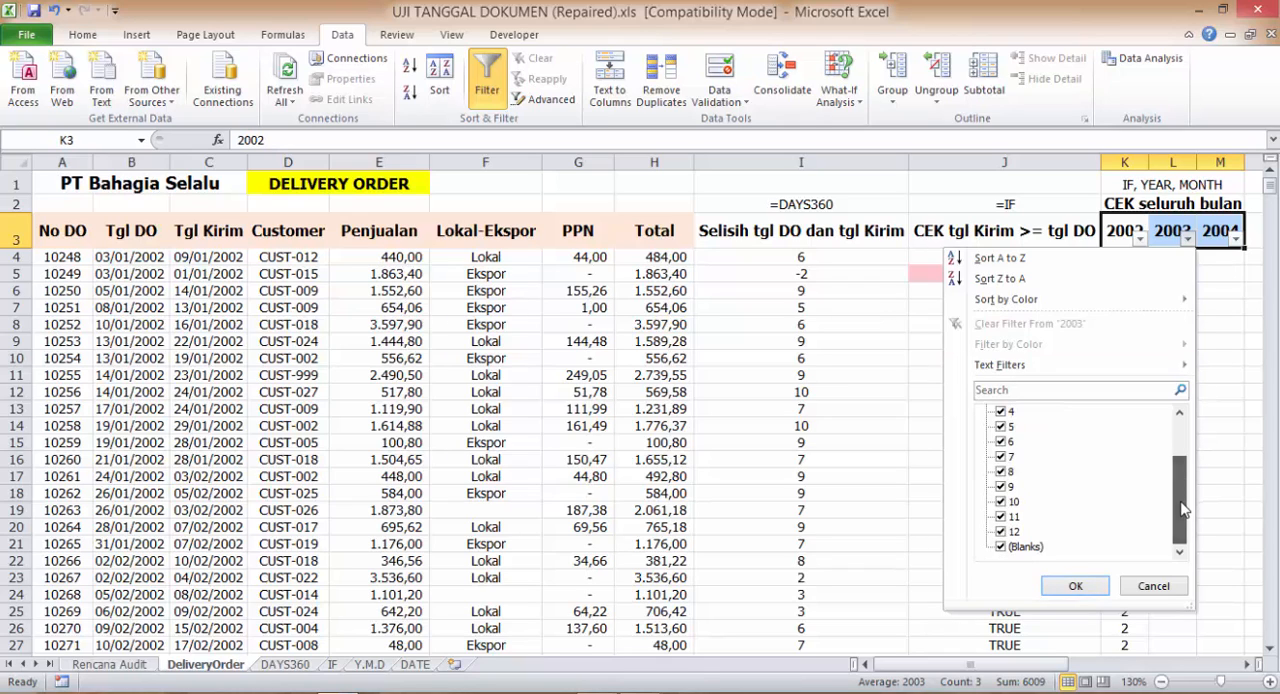
left_click(1075, 586)
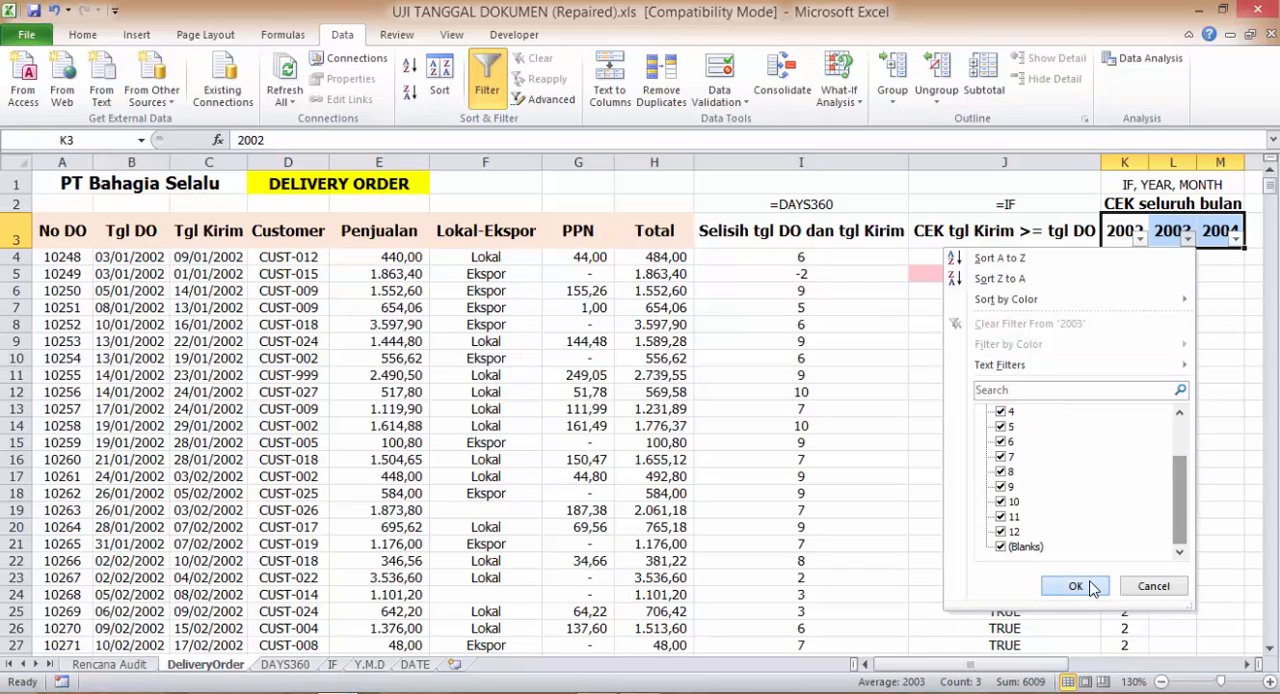
left_click(1237, 239)
left_click_drag(1228, 467, 1228, 507)
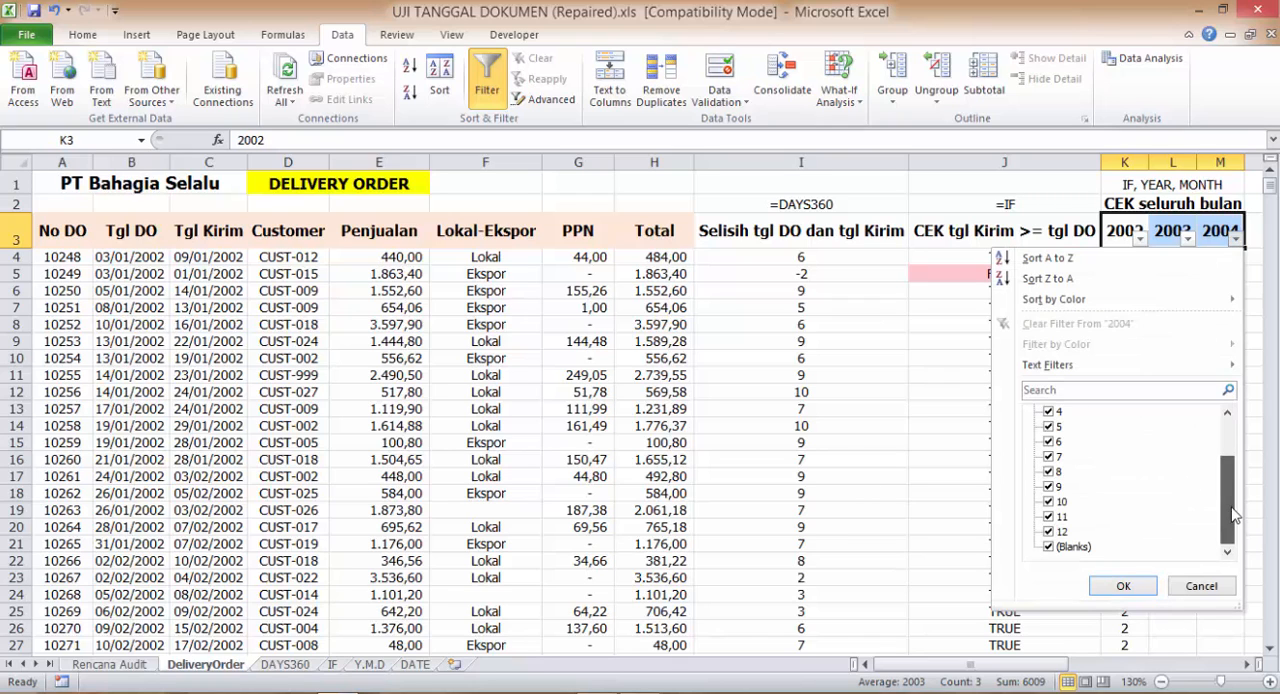
left_click(1123, 586)
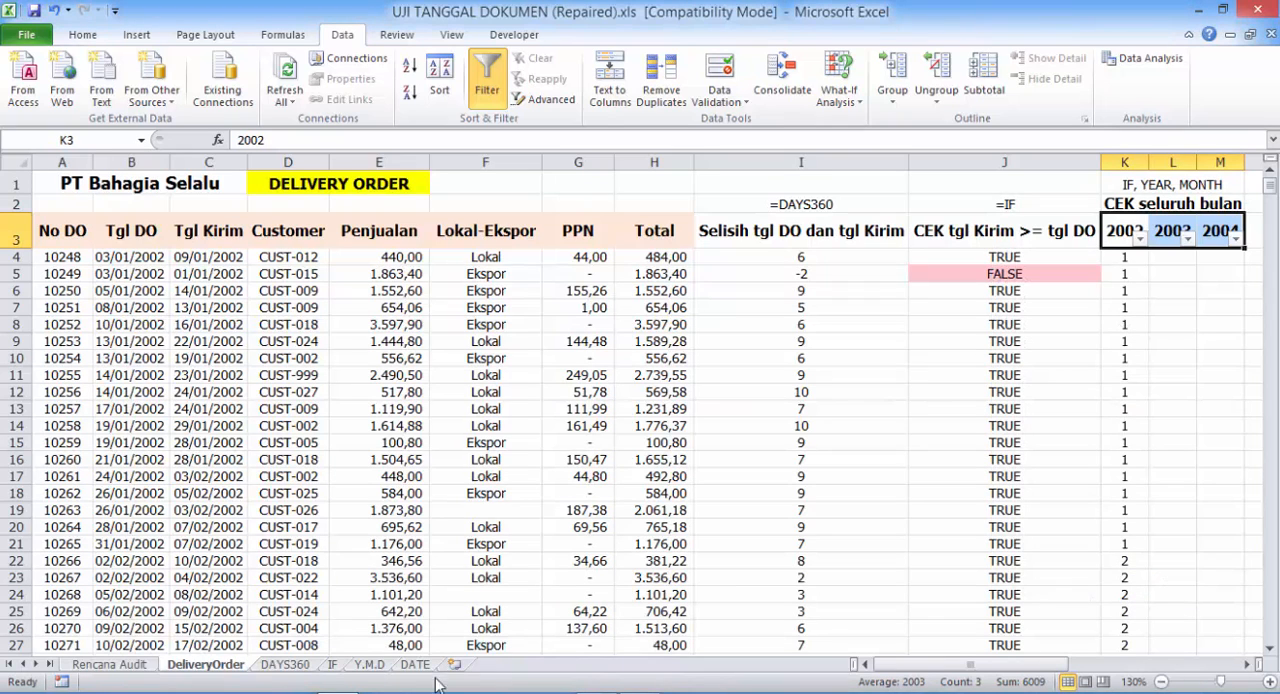
- Review the third audit task, "Tentukan umur piutang penjualan", on the Rencana Audit sheet and return to the DeliveryOrder sheet
left_click(128, 666)
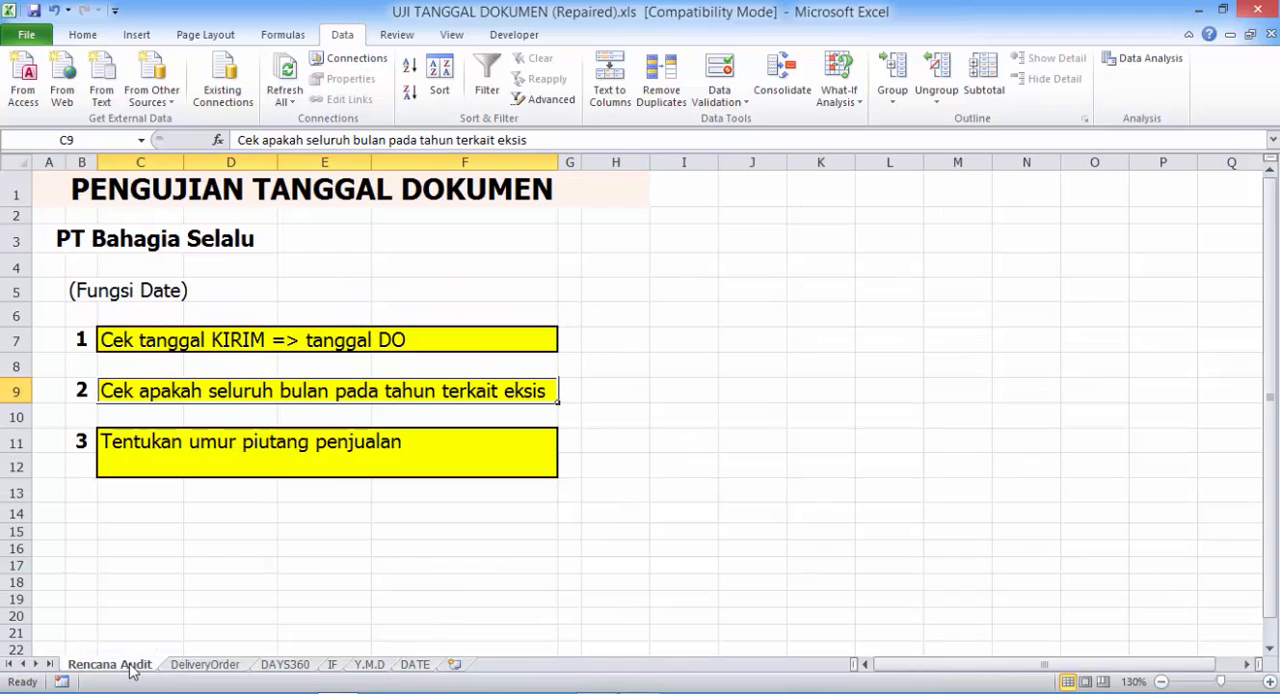
left_click(168, 464)
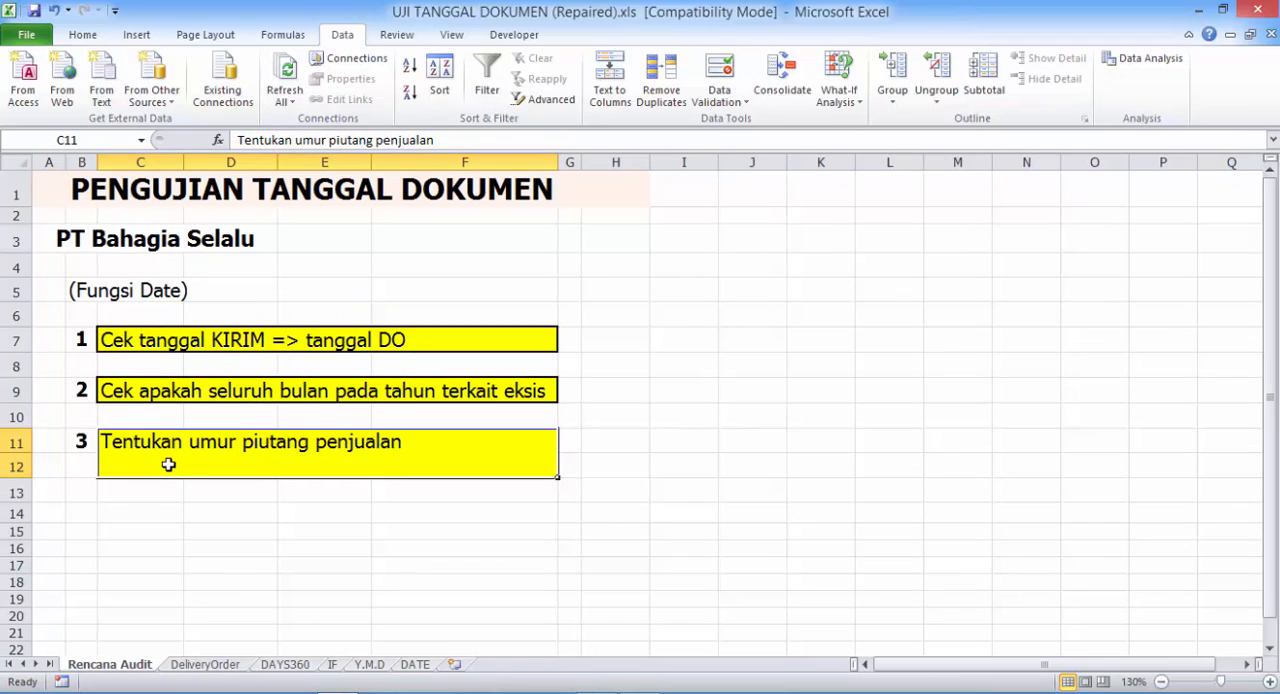
left_click(197, 665)
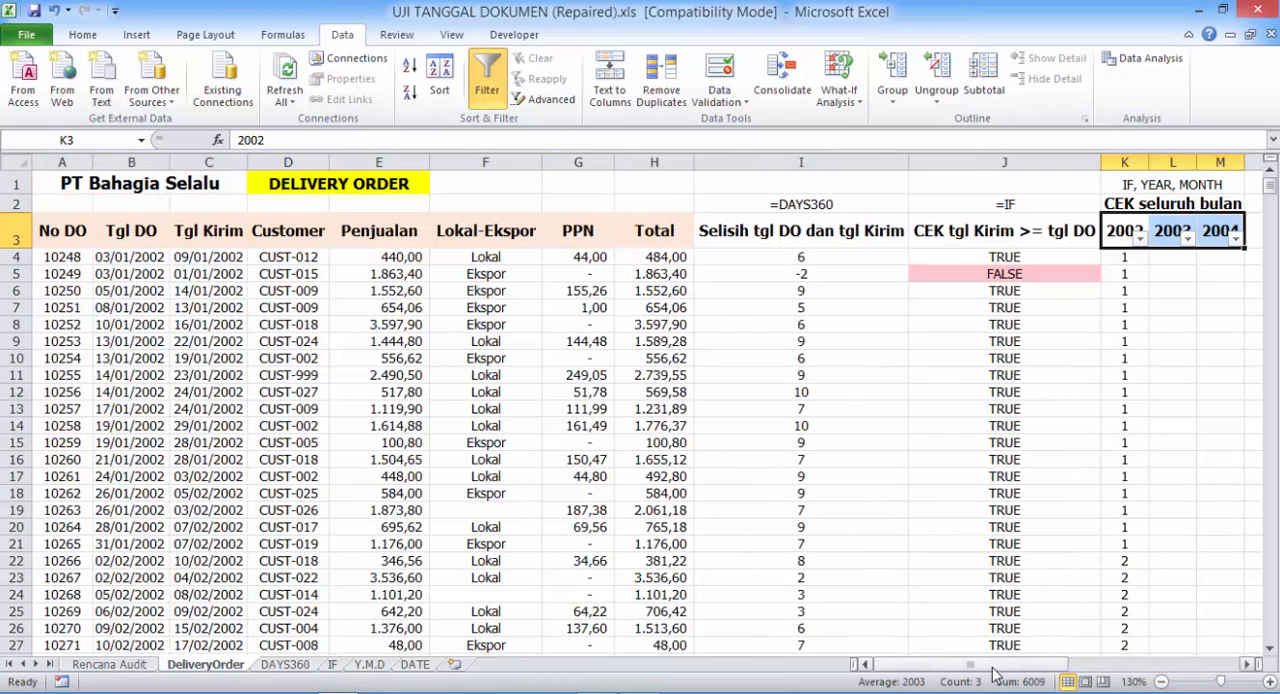
- Apply a black font colour to the Tanggal Neraca heading in N3 and the =DATE label in N2
left_click_drag(995, 672, 1010, 672)
left_click(908, 234)
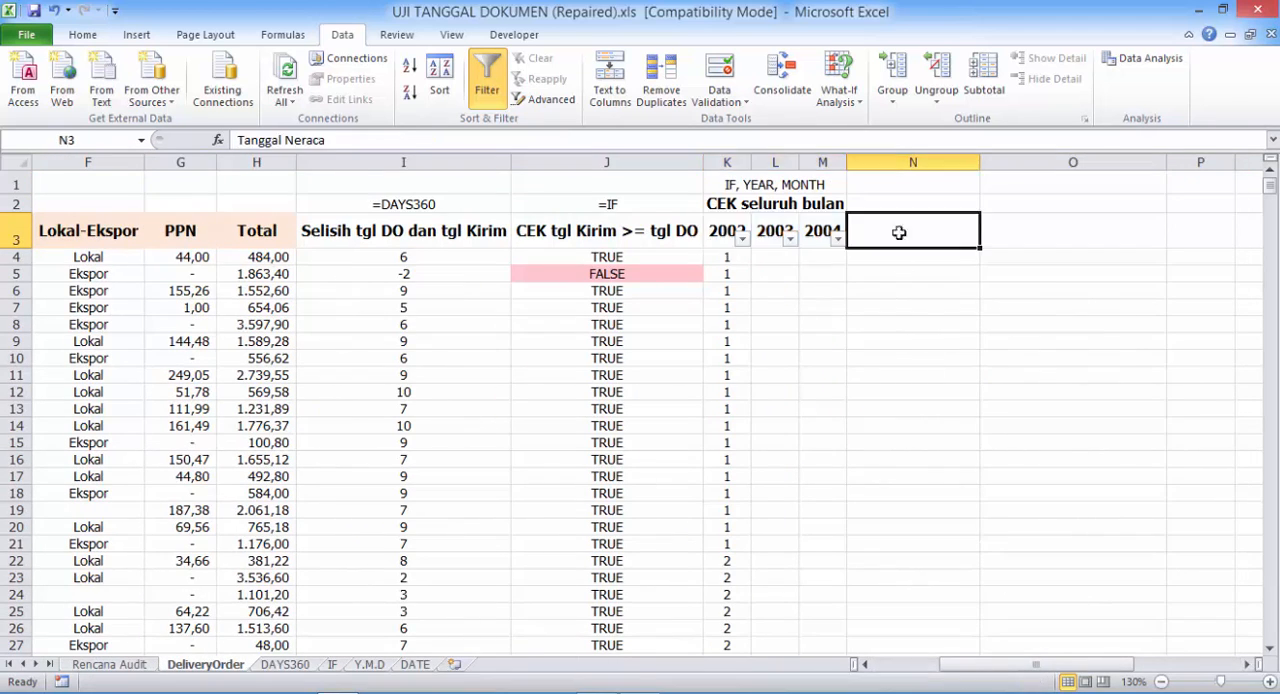
left_click(84, 35)
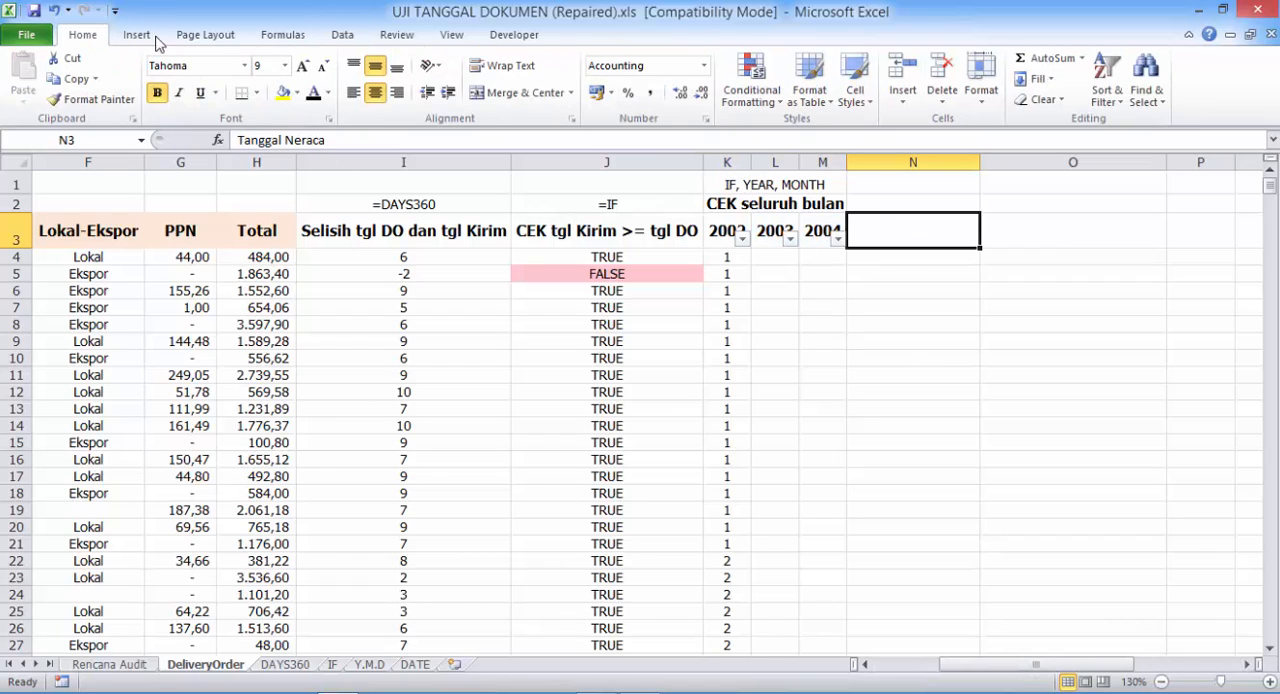
left_click(312, 93)
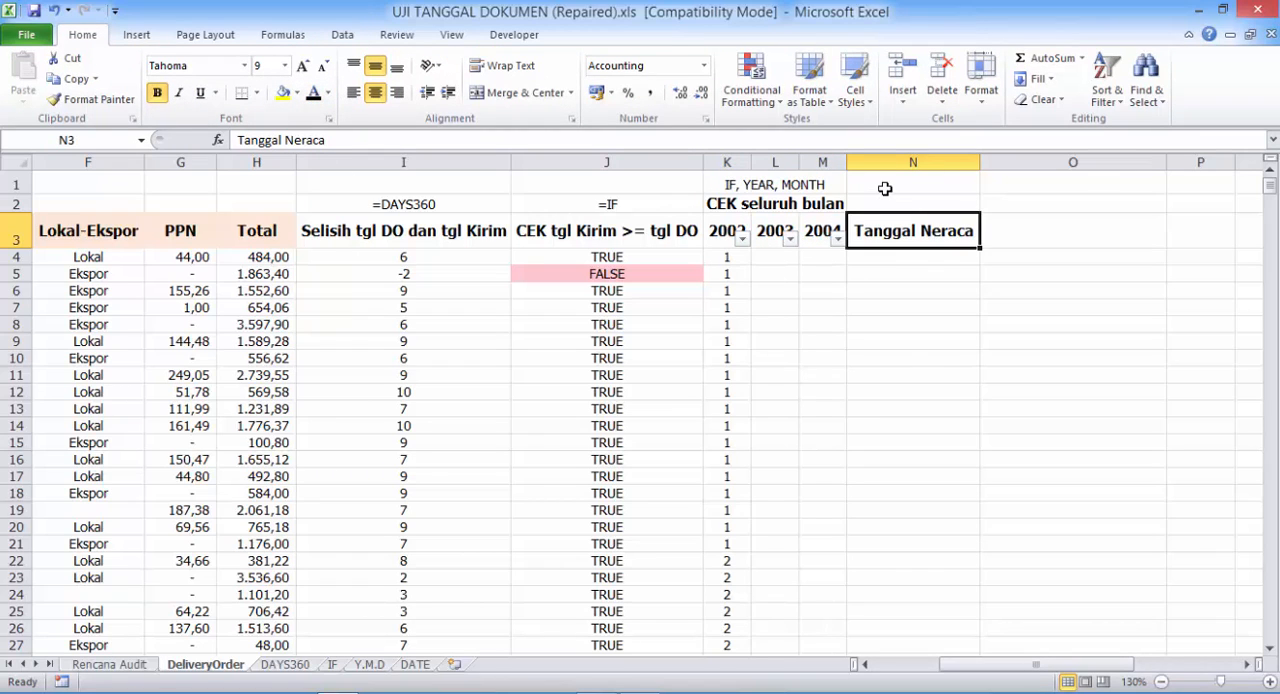
left_click(885, 192)
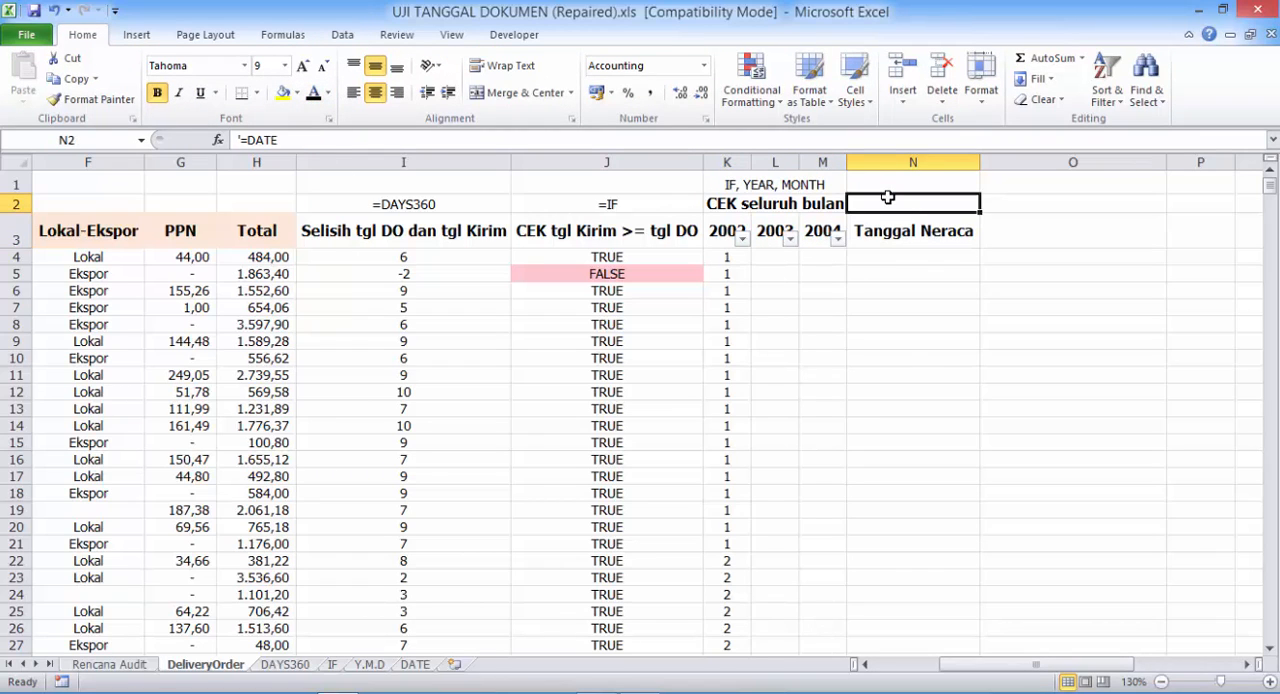
left_click(312, 93)
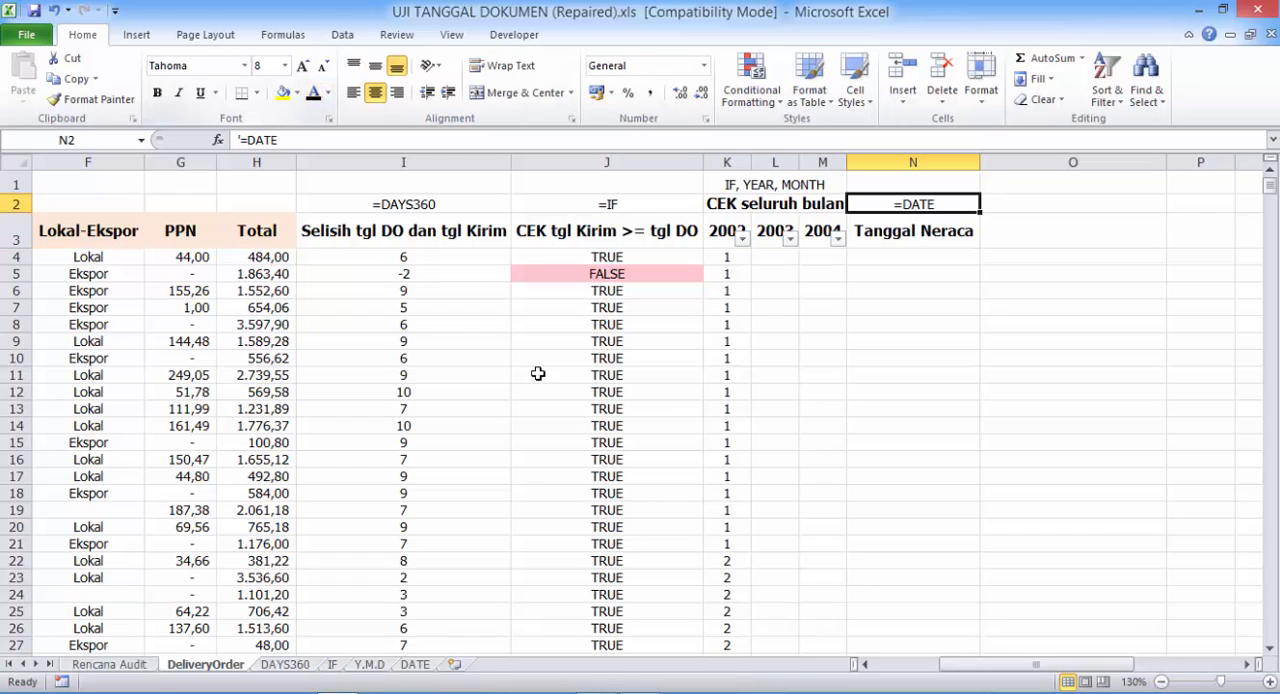
- Check the DATE function's syntax on the DATE sheet and enter =DATE(2004;12;31) in N4 of the DeliveryOrder sheet
left_click(415, 664)
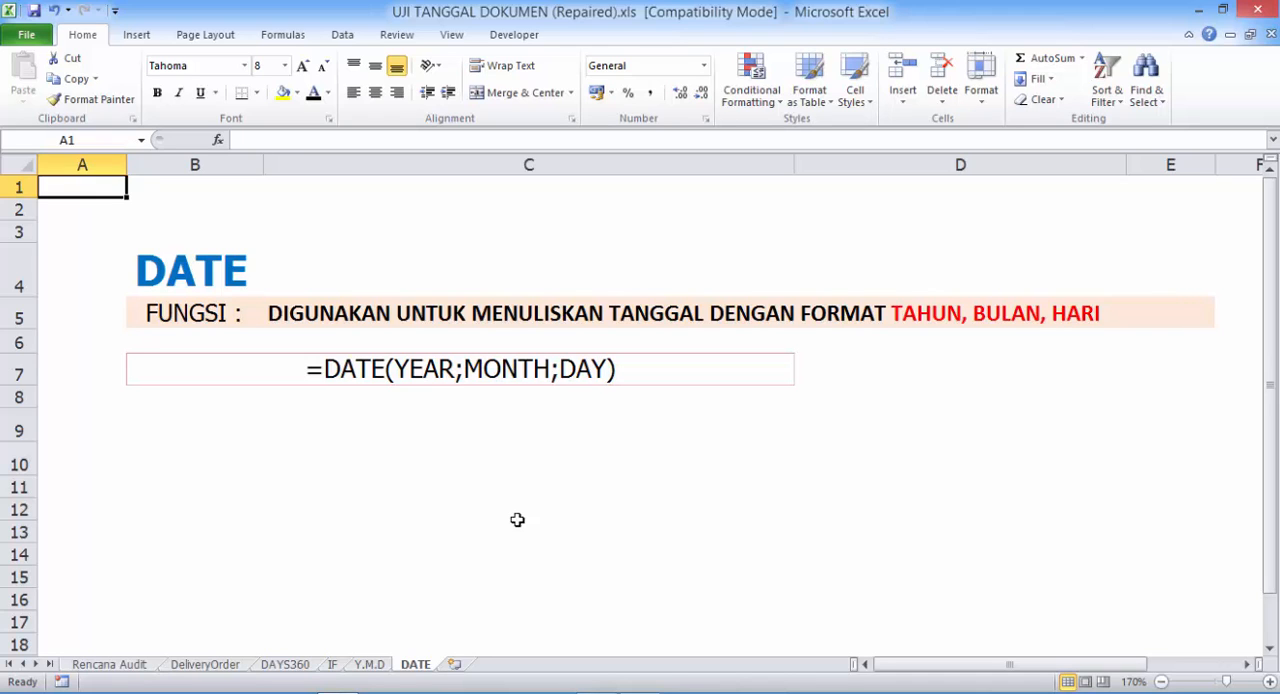
left_click(218, 664)
left_click(928, 256)
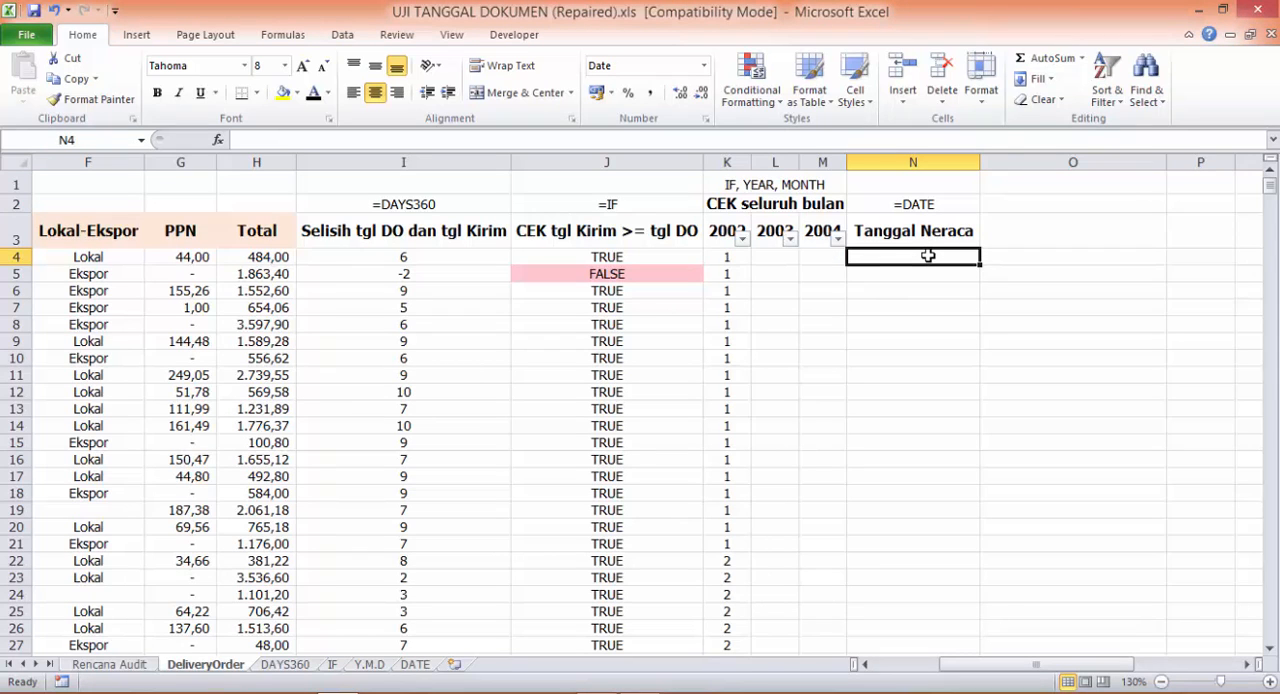
type("=DA")
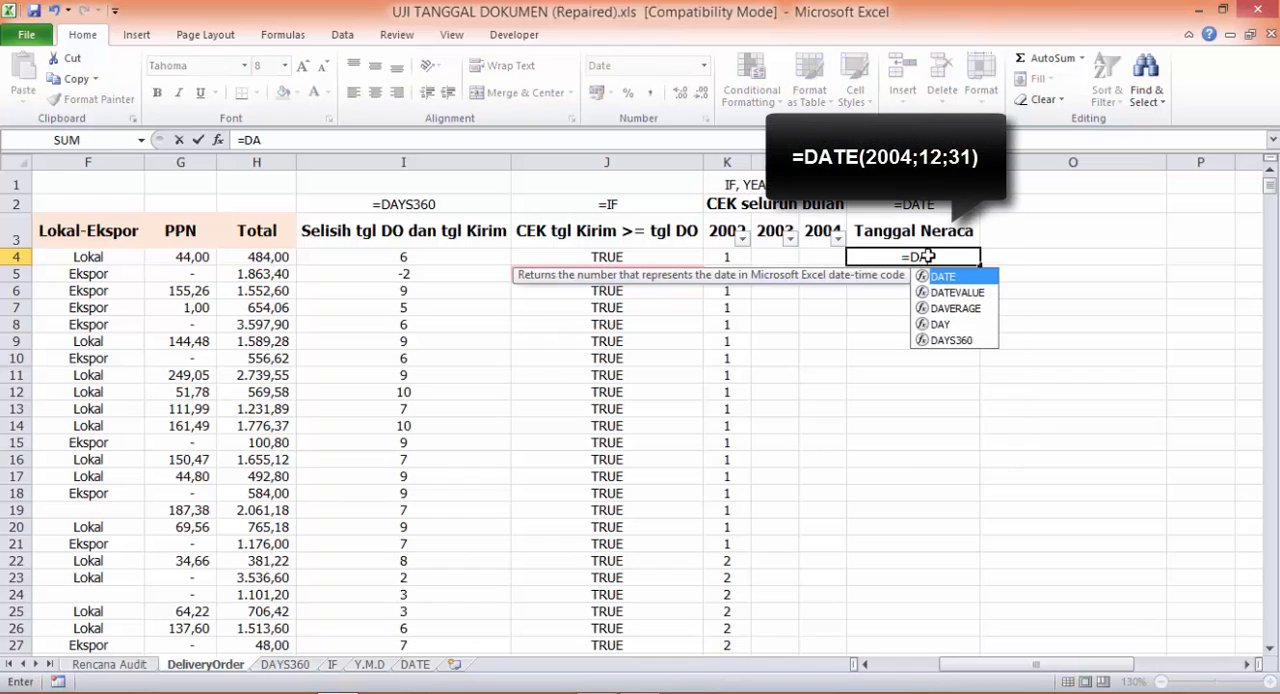
type("TE(")
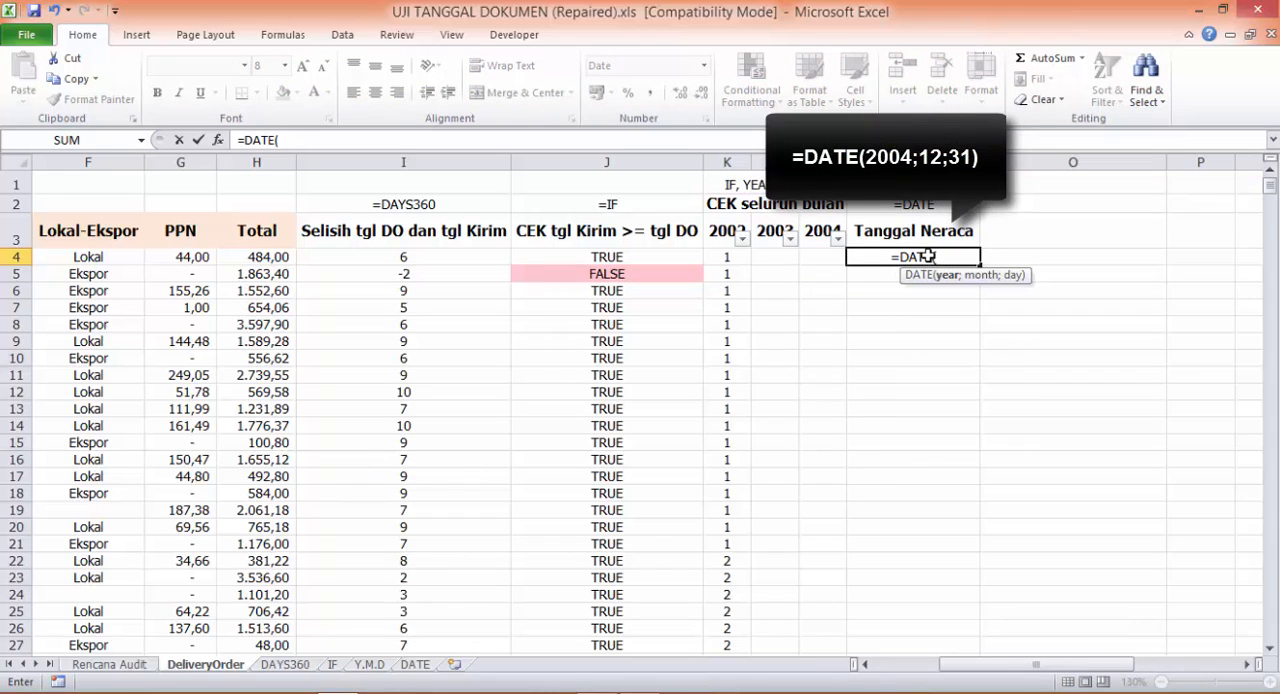
type("2004")
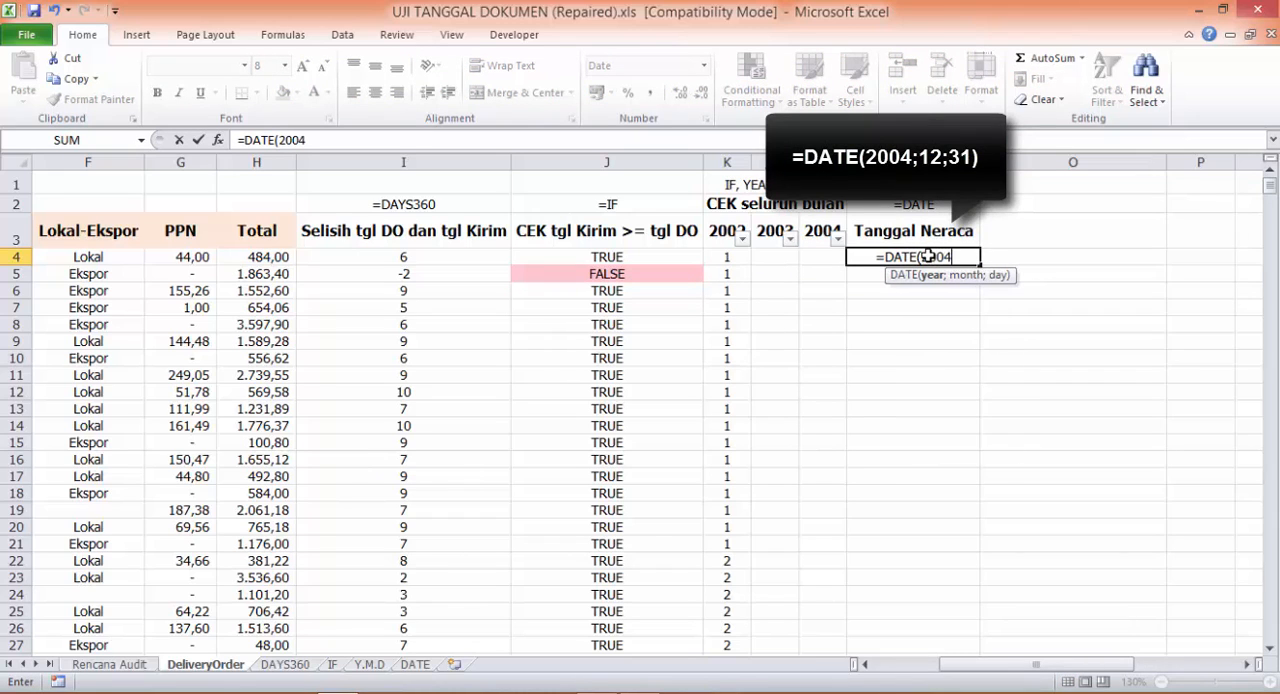
type(";")
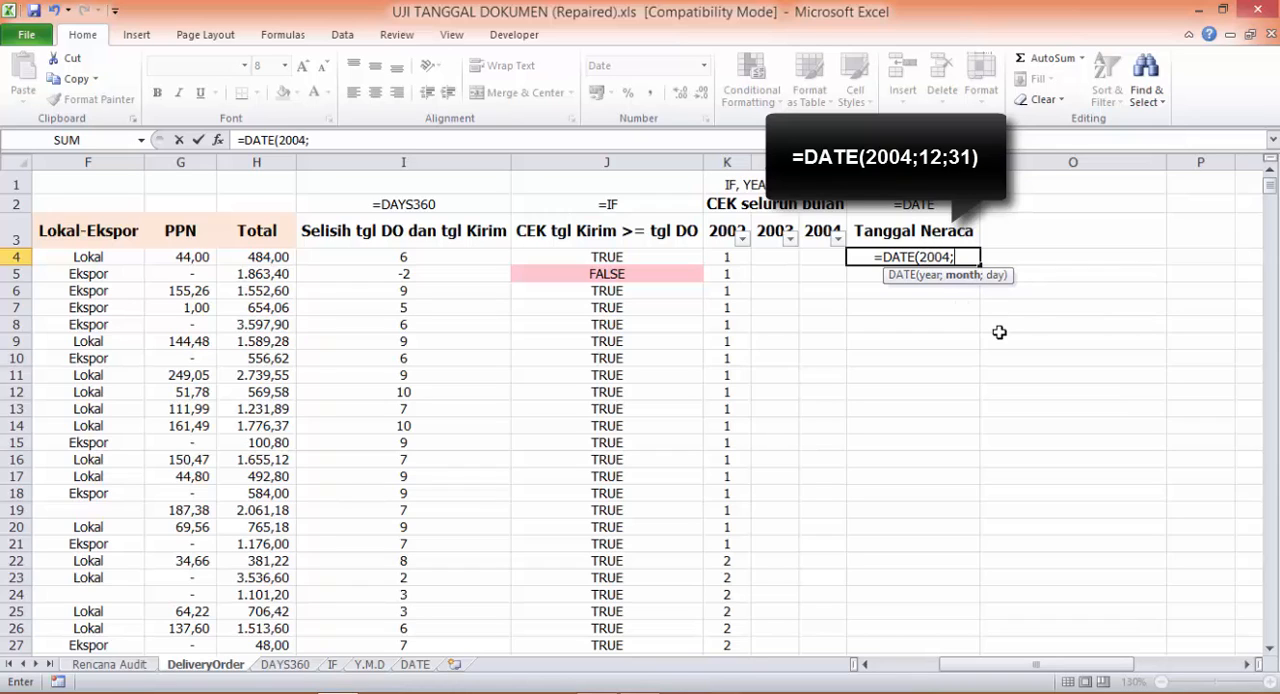
type("12;")
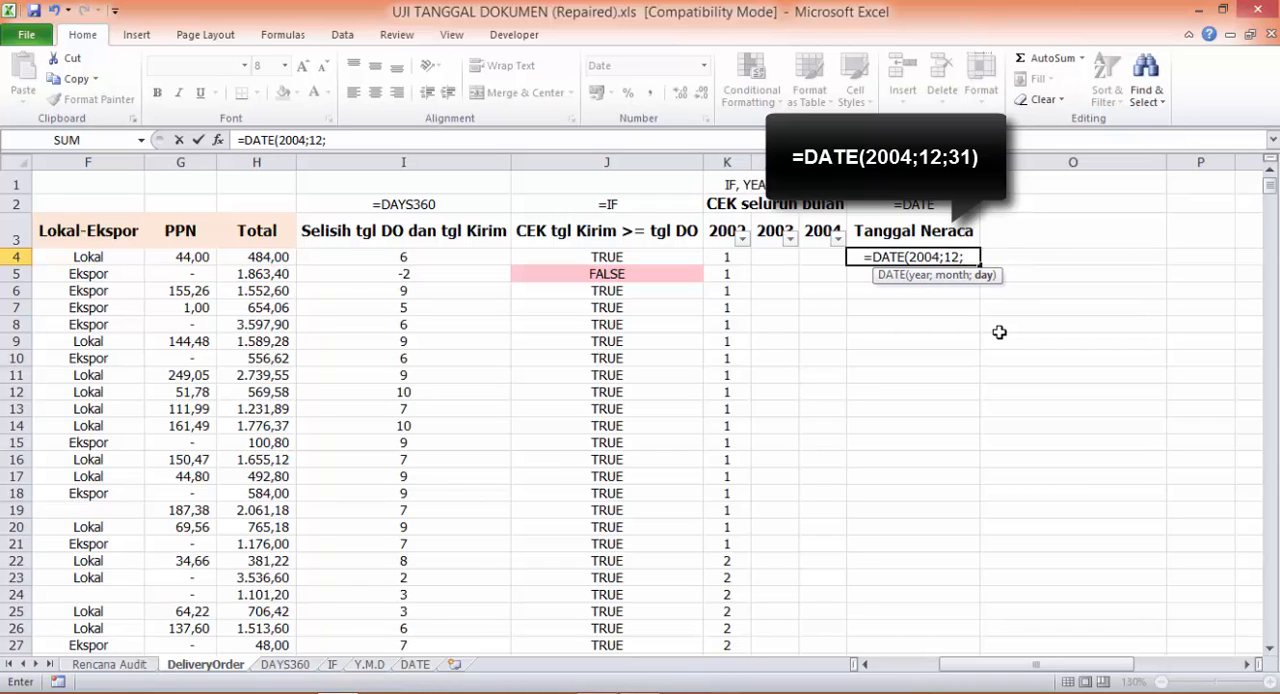
type("31)")
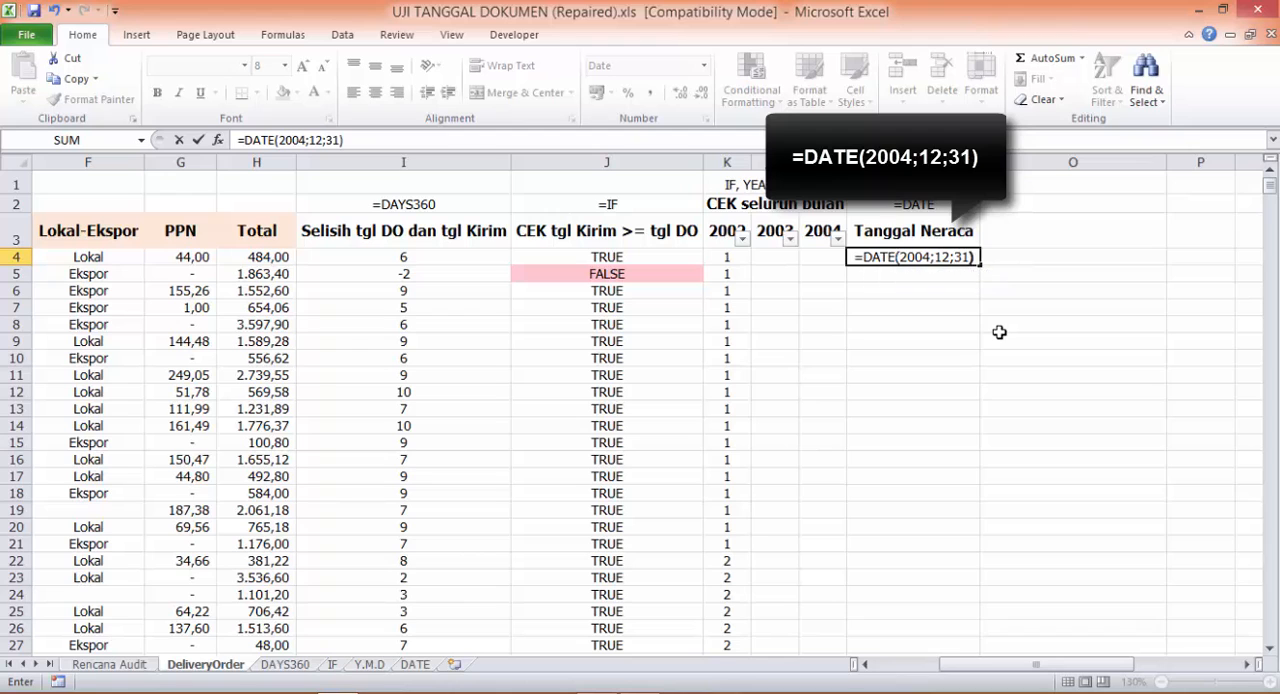
key("Return")
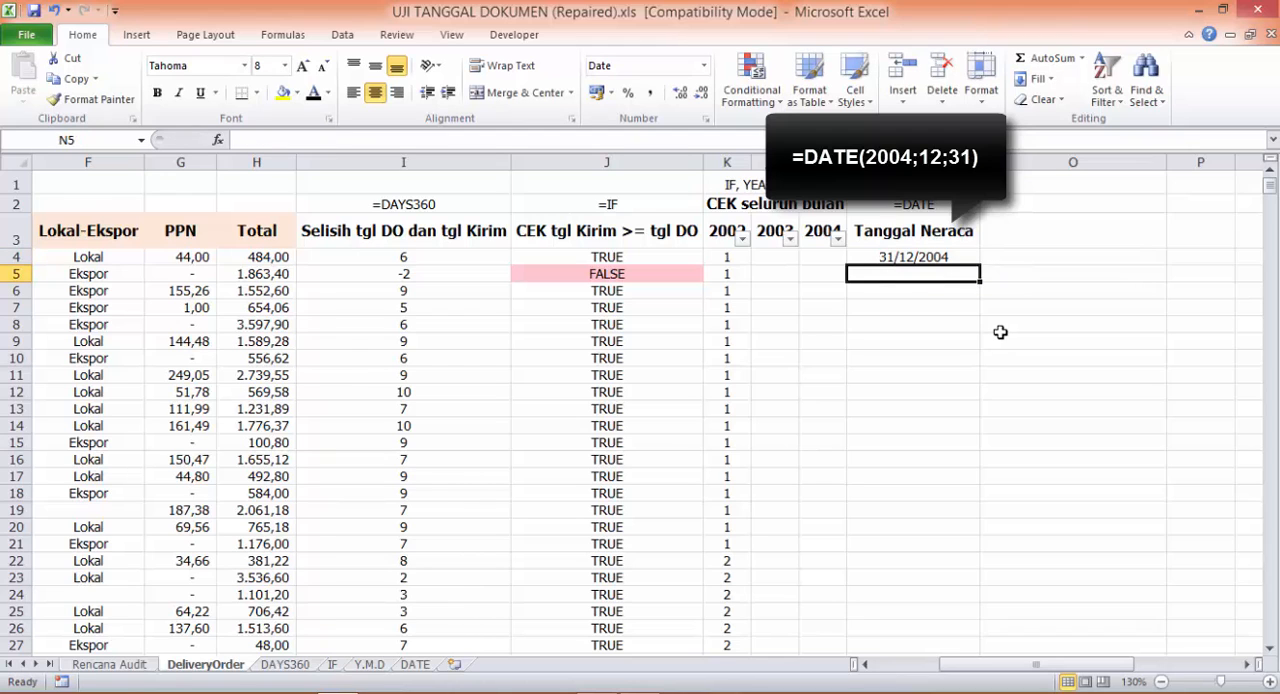
- Fill the N4 date formula down the whole Tanggal Neraca column
left_click(966, 258)
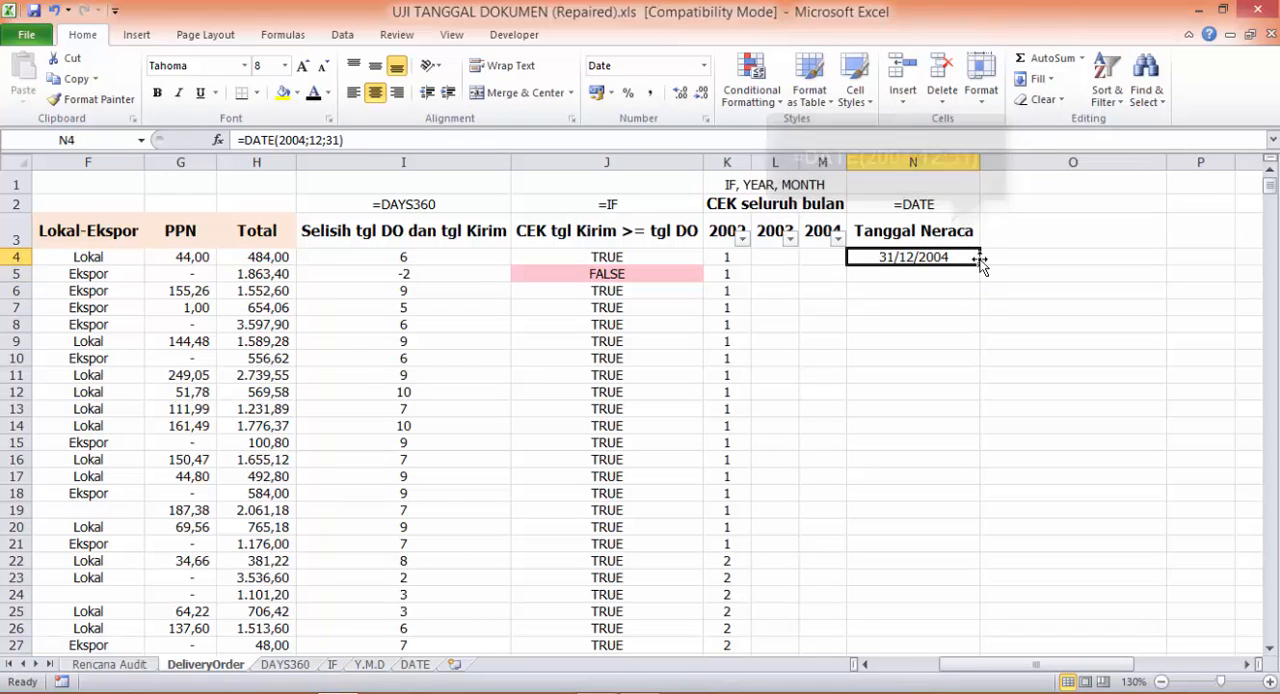
left_click_drag(978, 261, 979, 263)
double_click(979, 263)
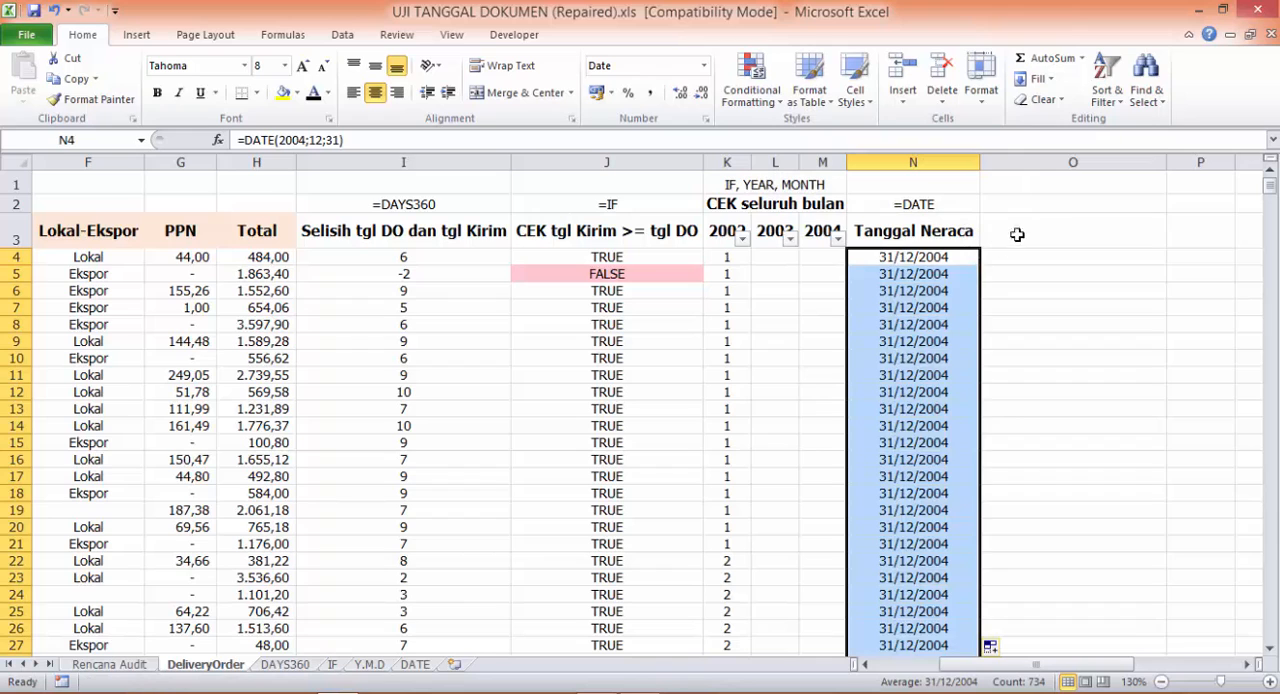
- Apply a black font colour to the UMUR PIUTANG (hari) heading in O3 and the =DAYS360 label in O2
left_click(1044, 218)
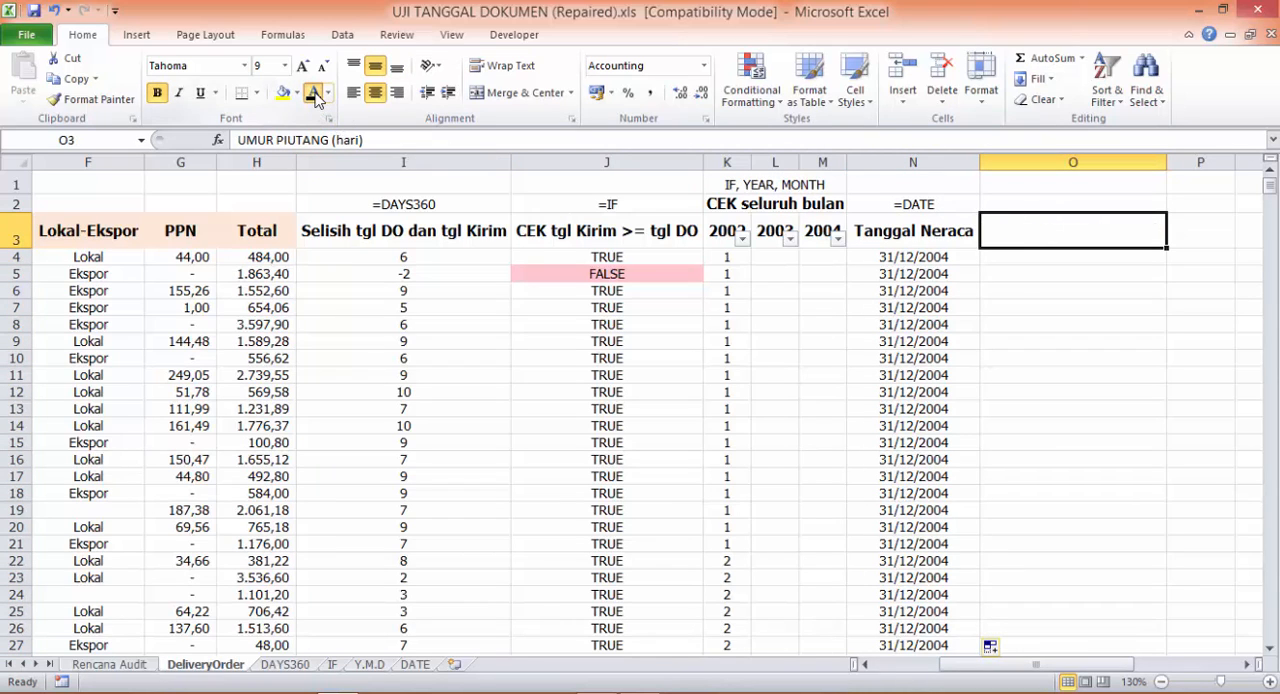
left_click(314, 93)
left_click(1010, 198)
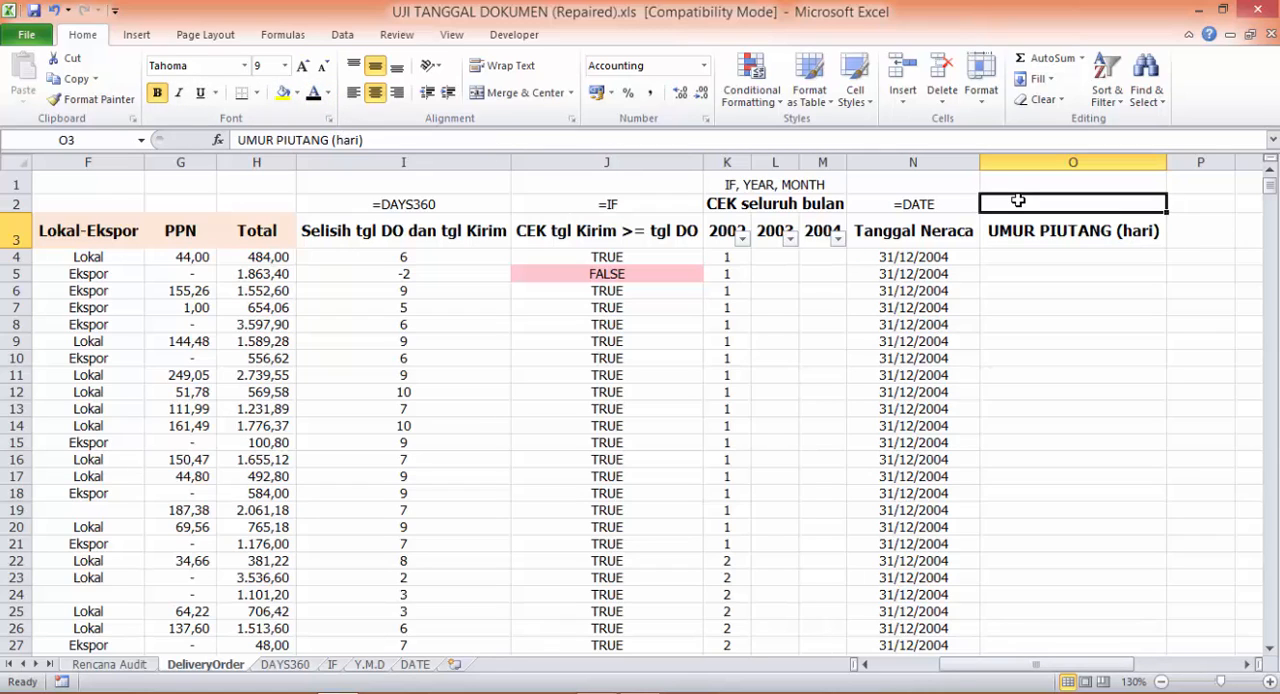
left_click(315, 98)
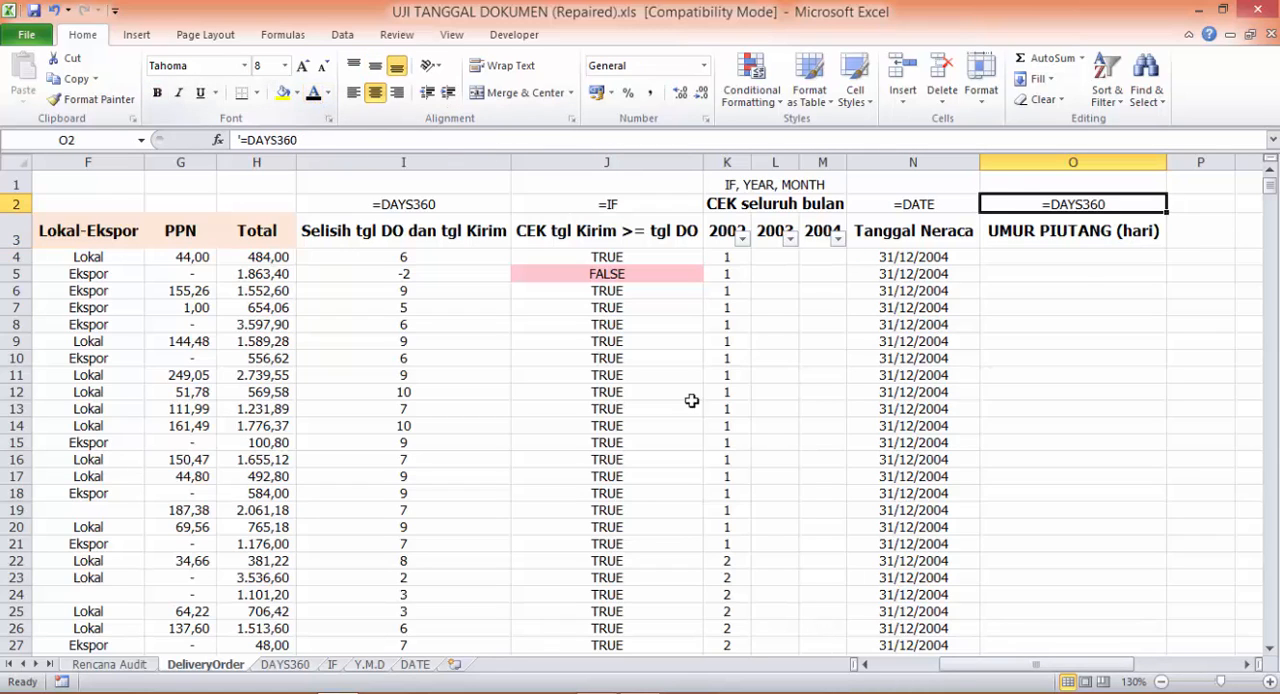
- Enter =DAYS360(C4;N4;FALSE) in O4 to calculate the receivable's age from the Tgl Kirim date to the Tanggal Neraca date
left_click(1068, 256)
type("=DA")
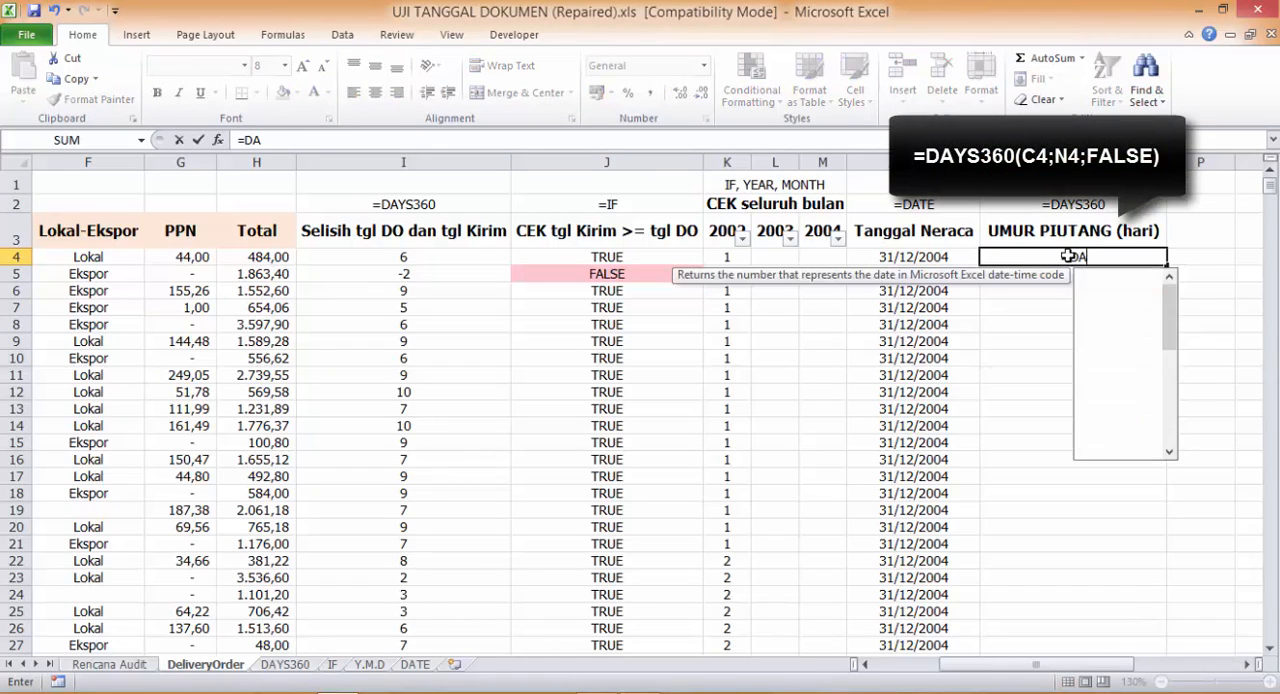
type("YS360")
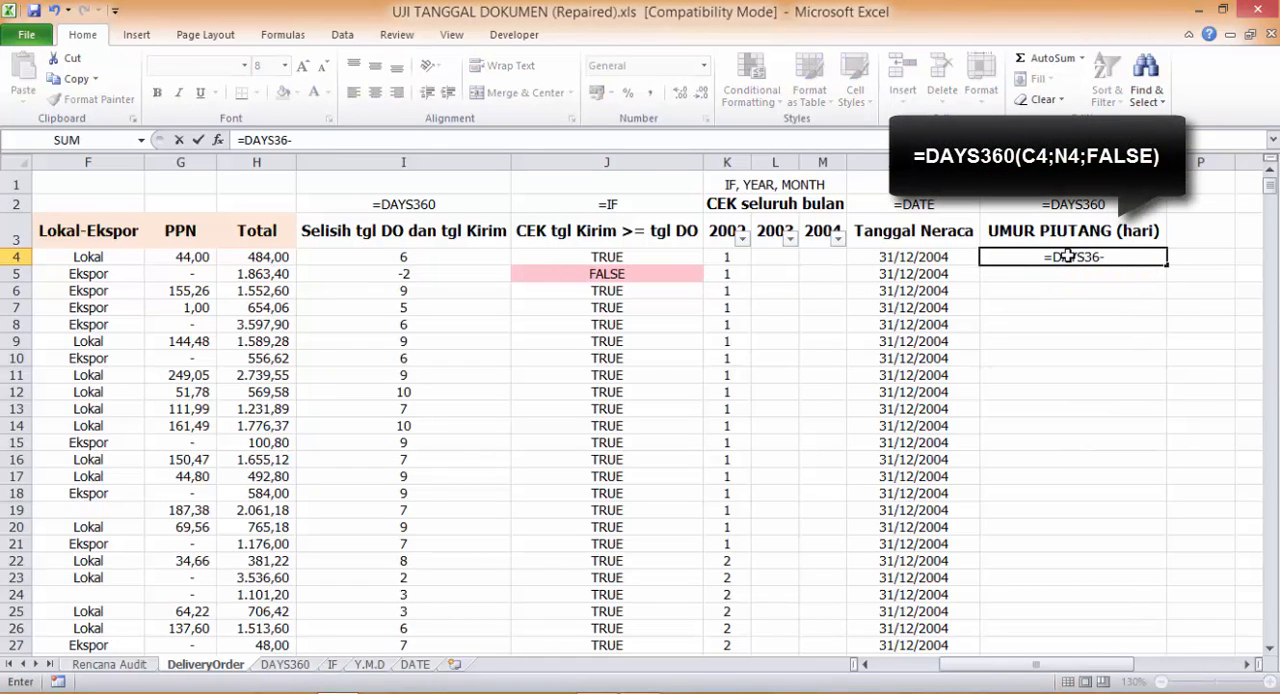
type("(")
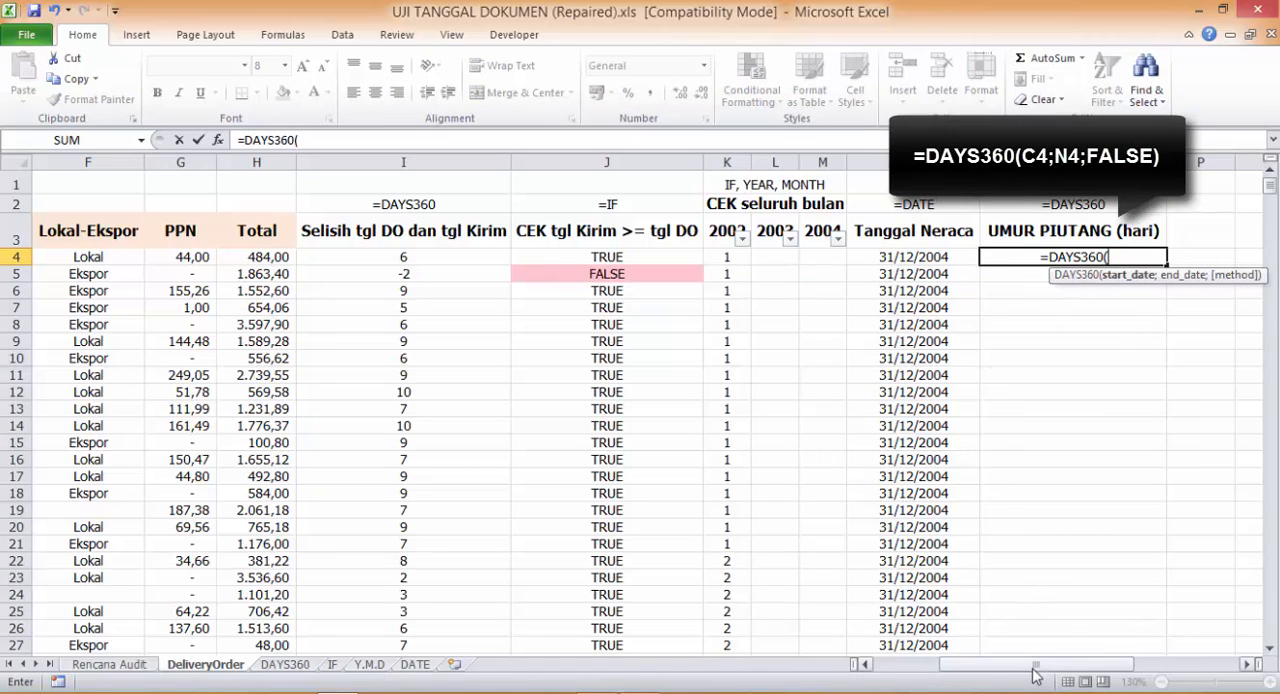
left_click_drag(1031, 664, 914, 676)
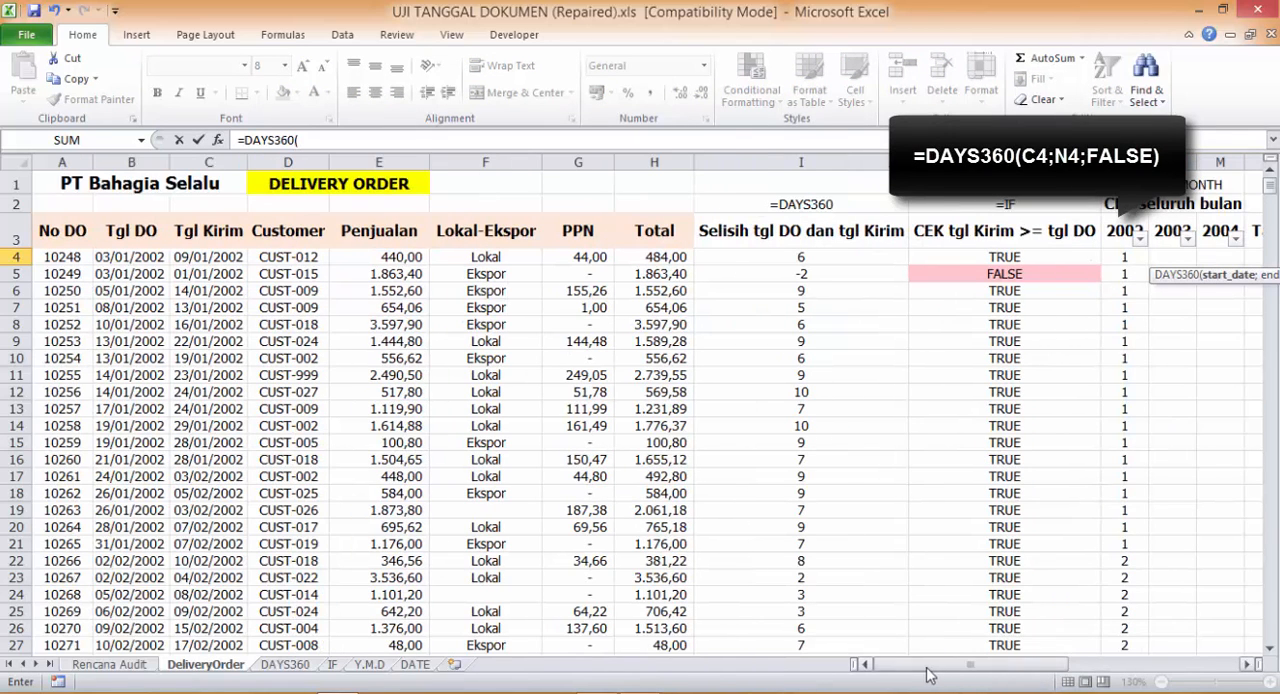
left_click(225, 258)
type(";")
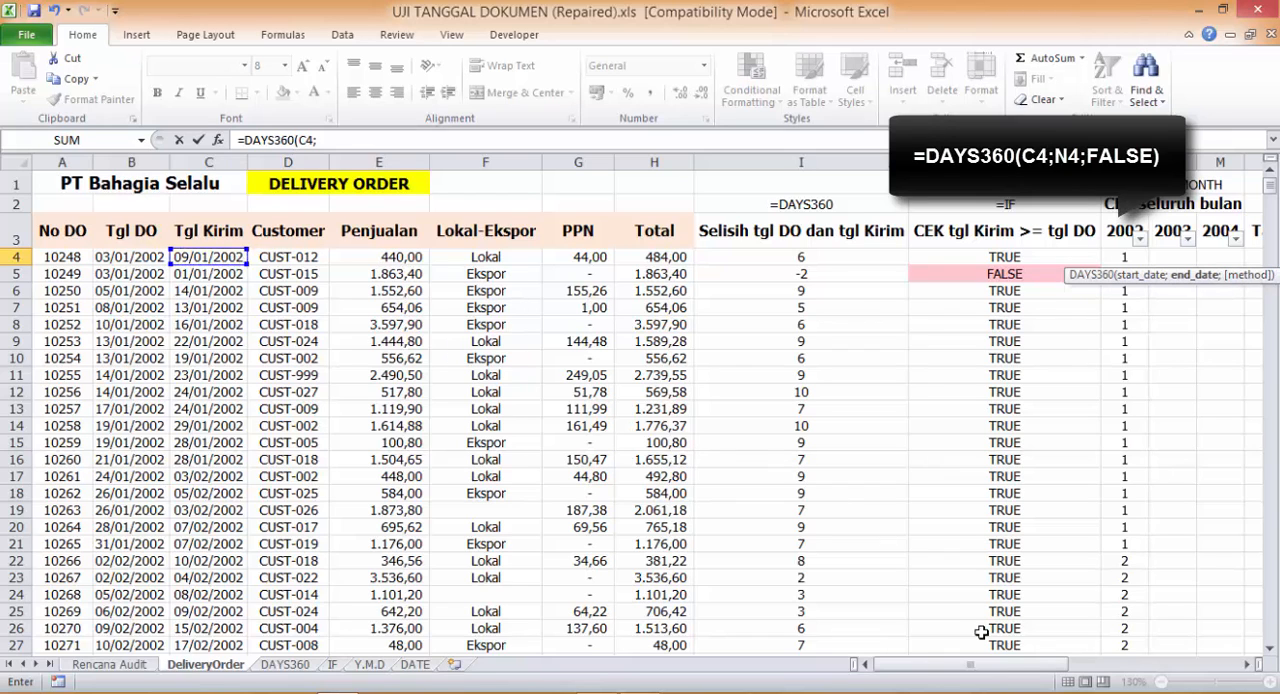
left_click_drag(1005, 666, 1072, 668)
left_click(930, 256)
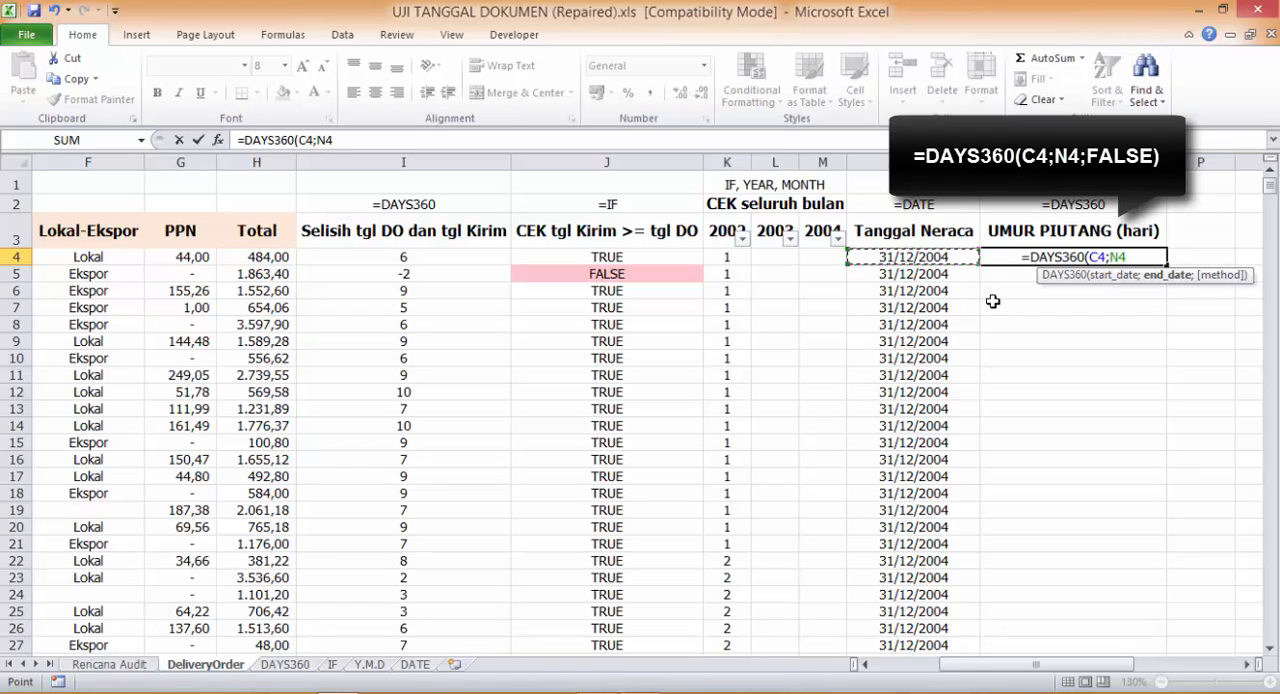
type(";fALSE")
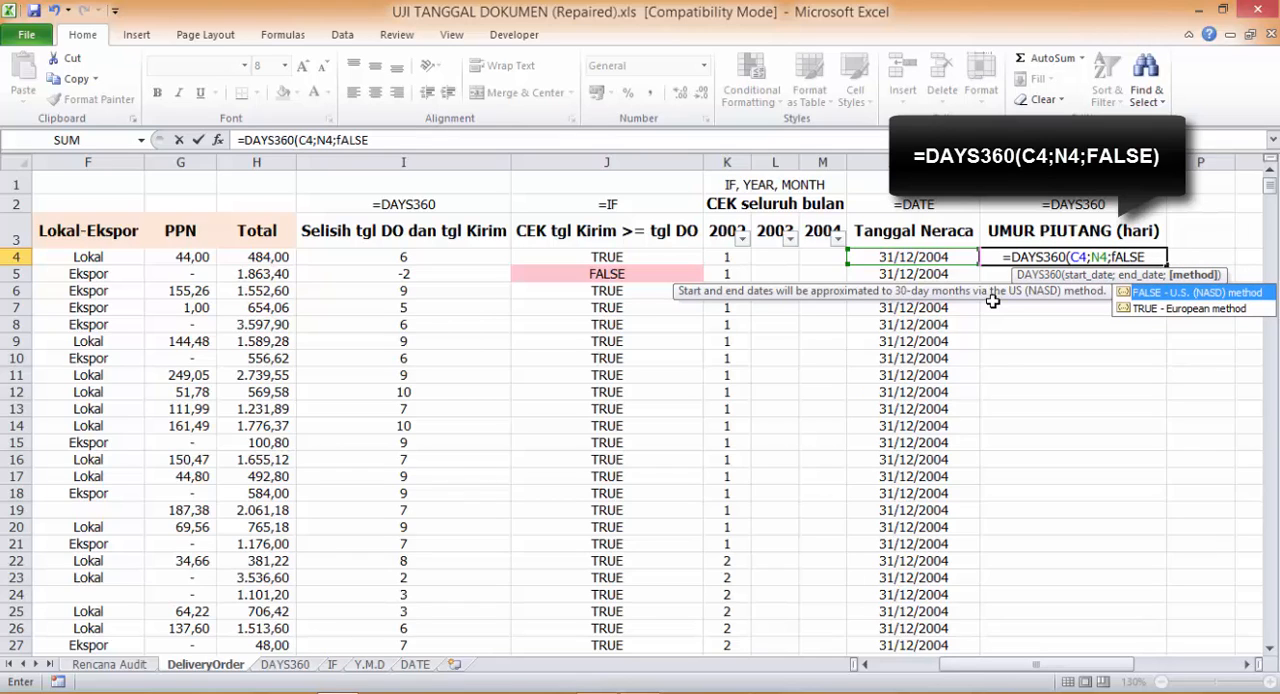
type(")")
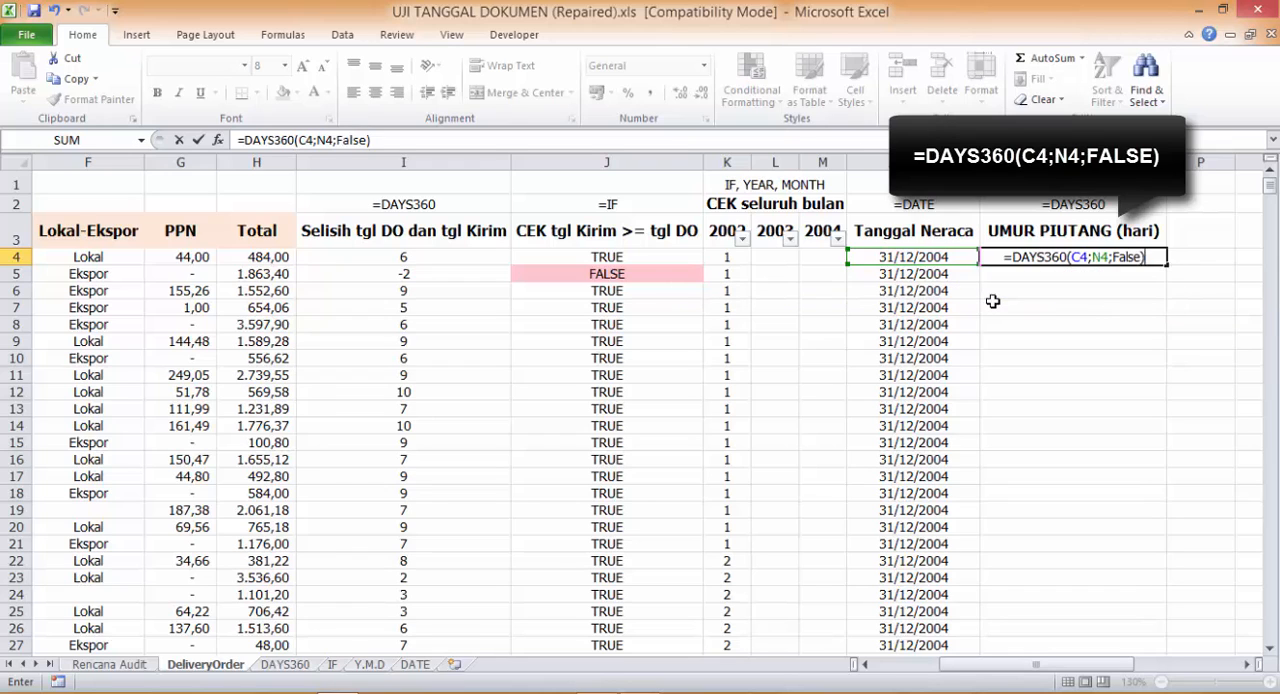
key("Return")
- Fill the O4 DAYS360 formula down the whole UMUR PIUTANG (hari) column
left_click(1154, 260)
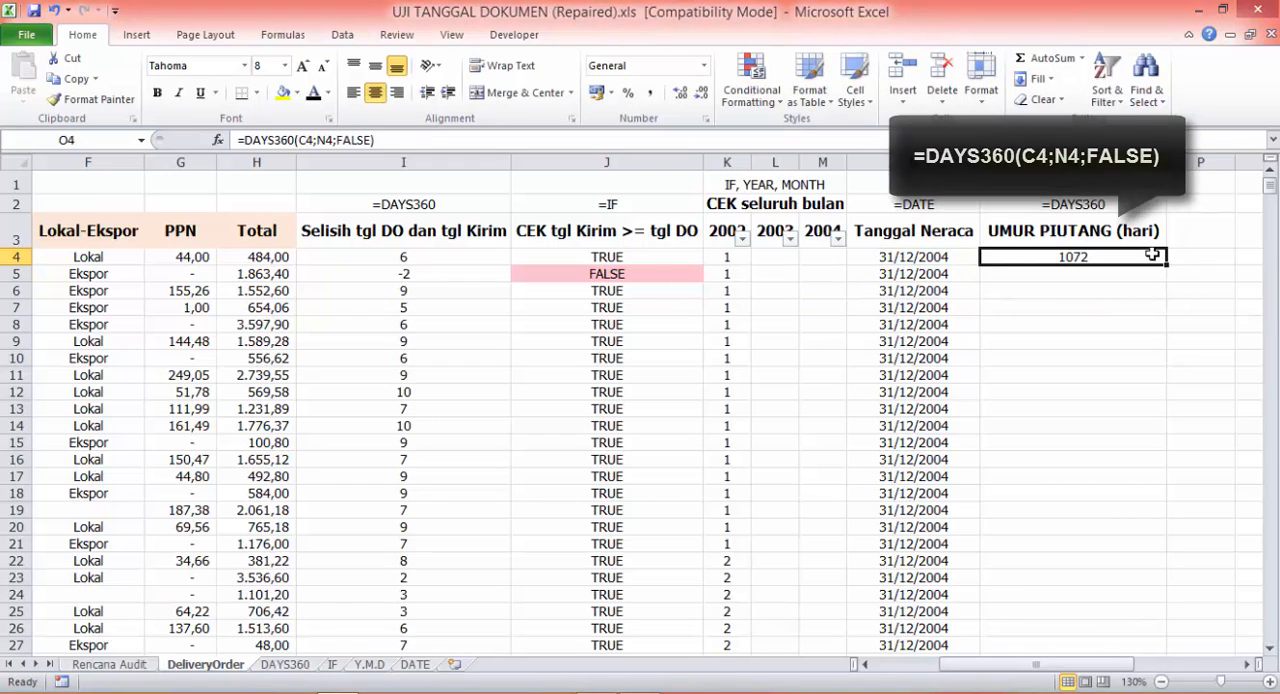
double_click(1165, 265)
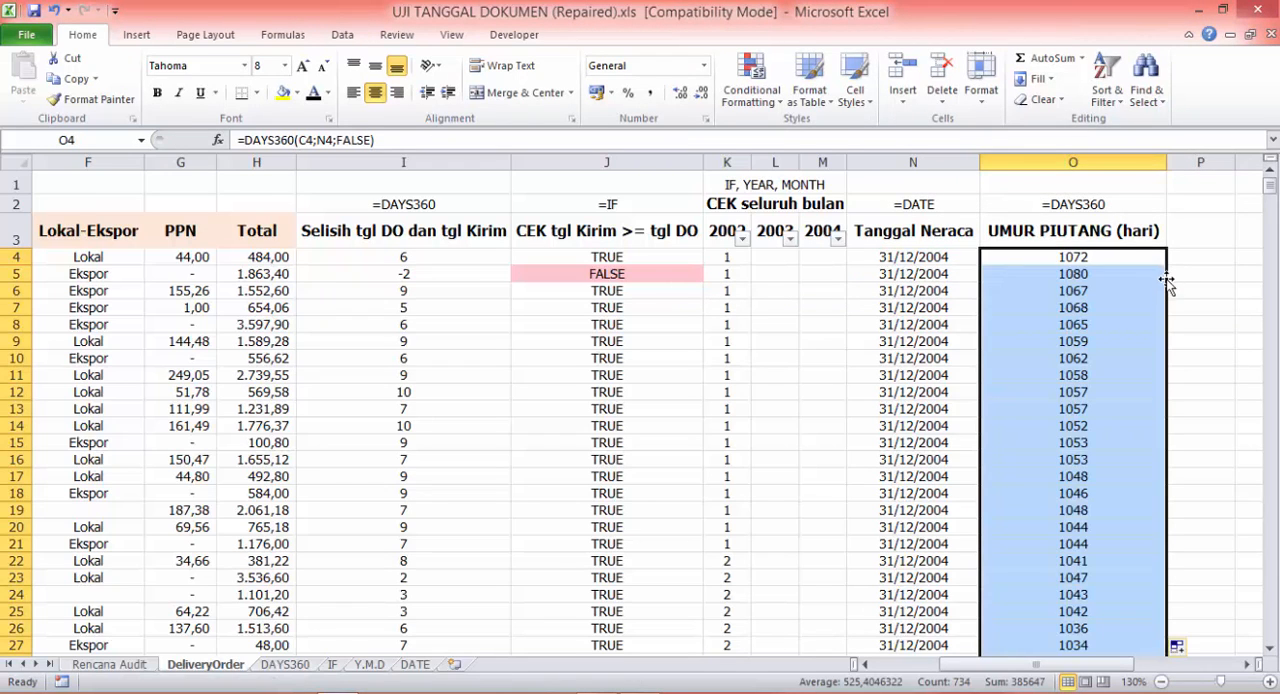
left_click(1176, 277)
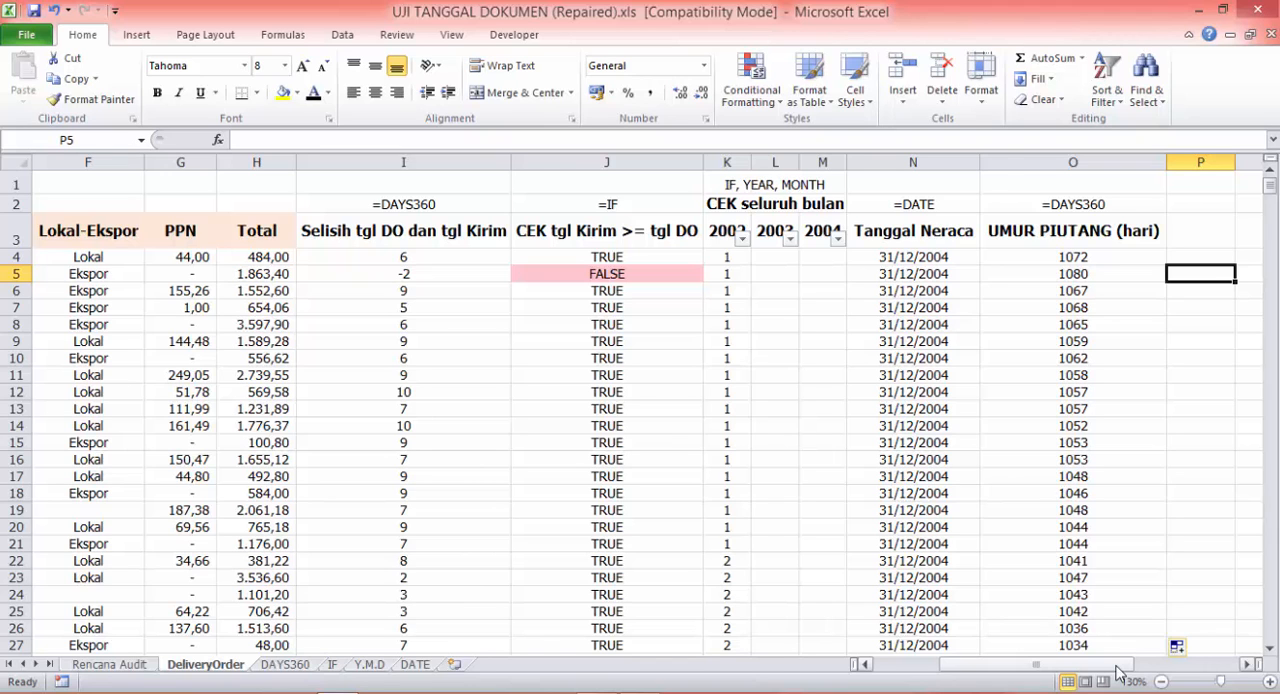
left_click_drag(1120, 673, 1008, 672)
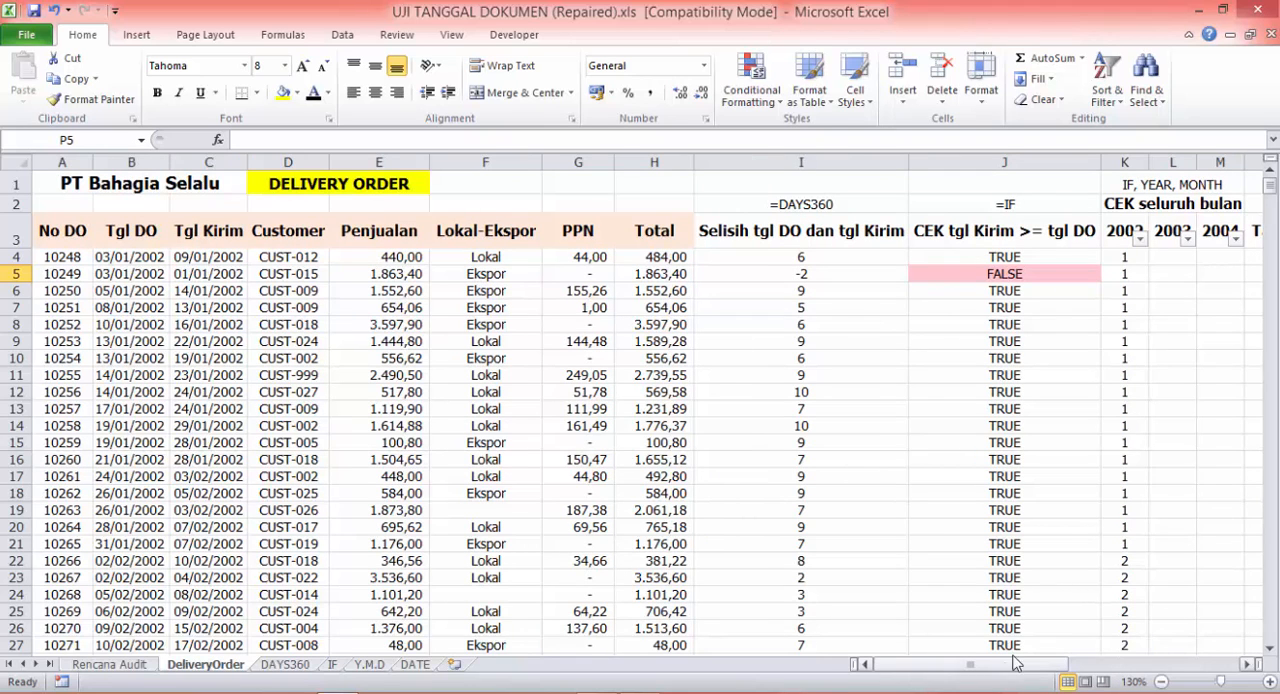